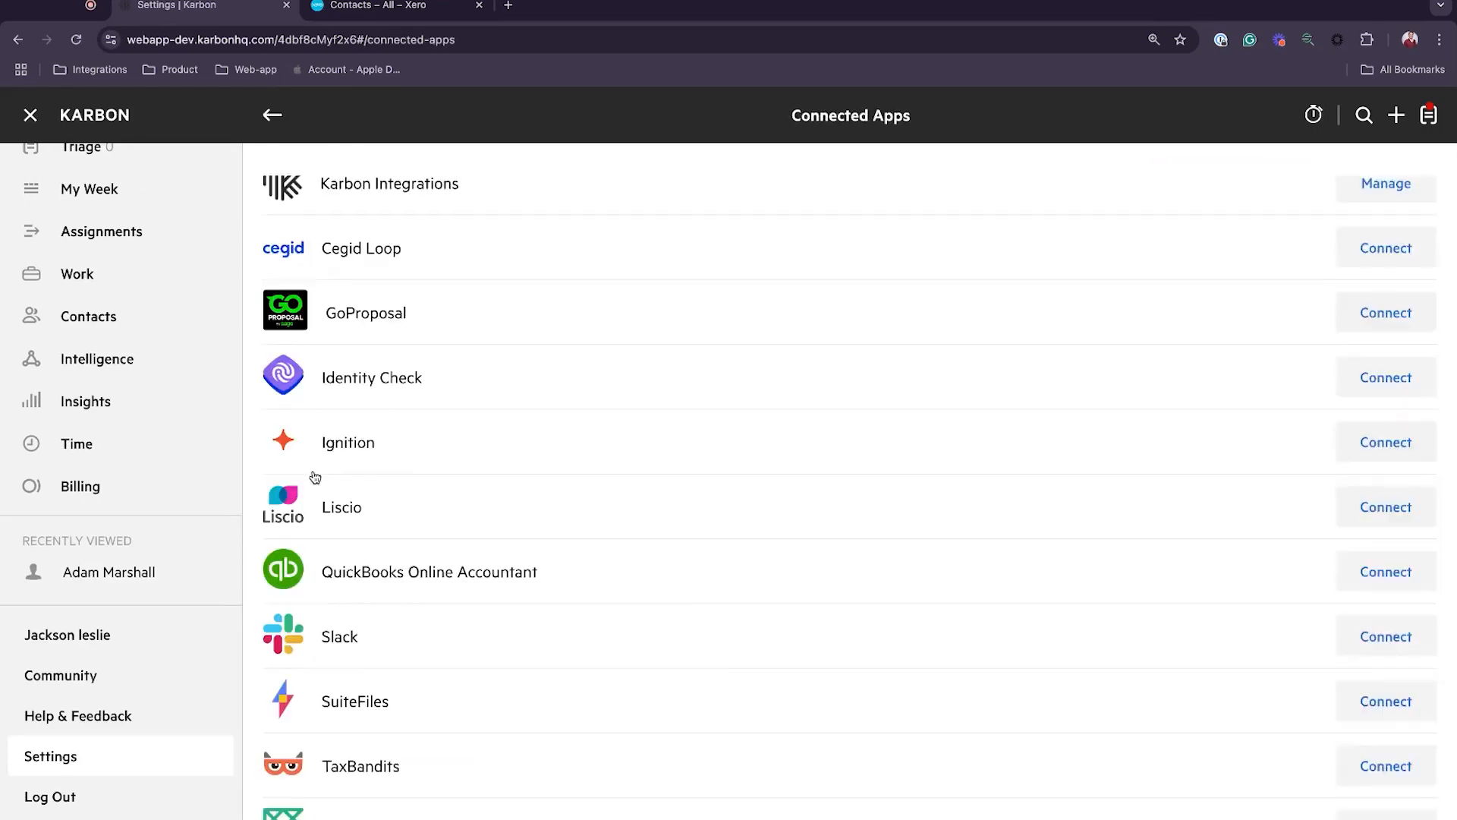
Connect the Xero (General Ledger) app and allow it access to the Jackson and Associates LTD organisation.
scroll(387, 659, down, 5)
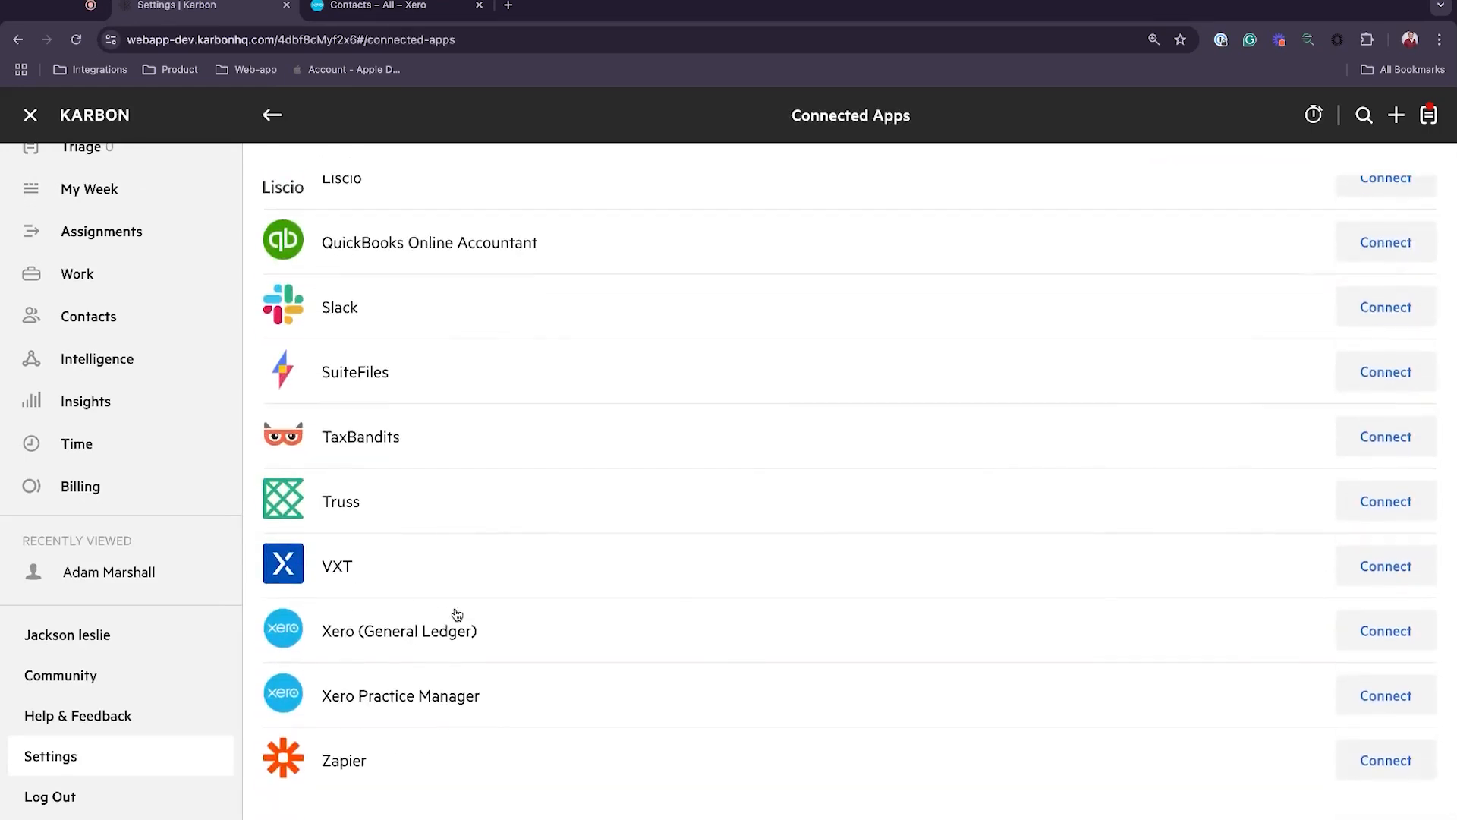
click(394, 636)
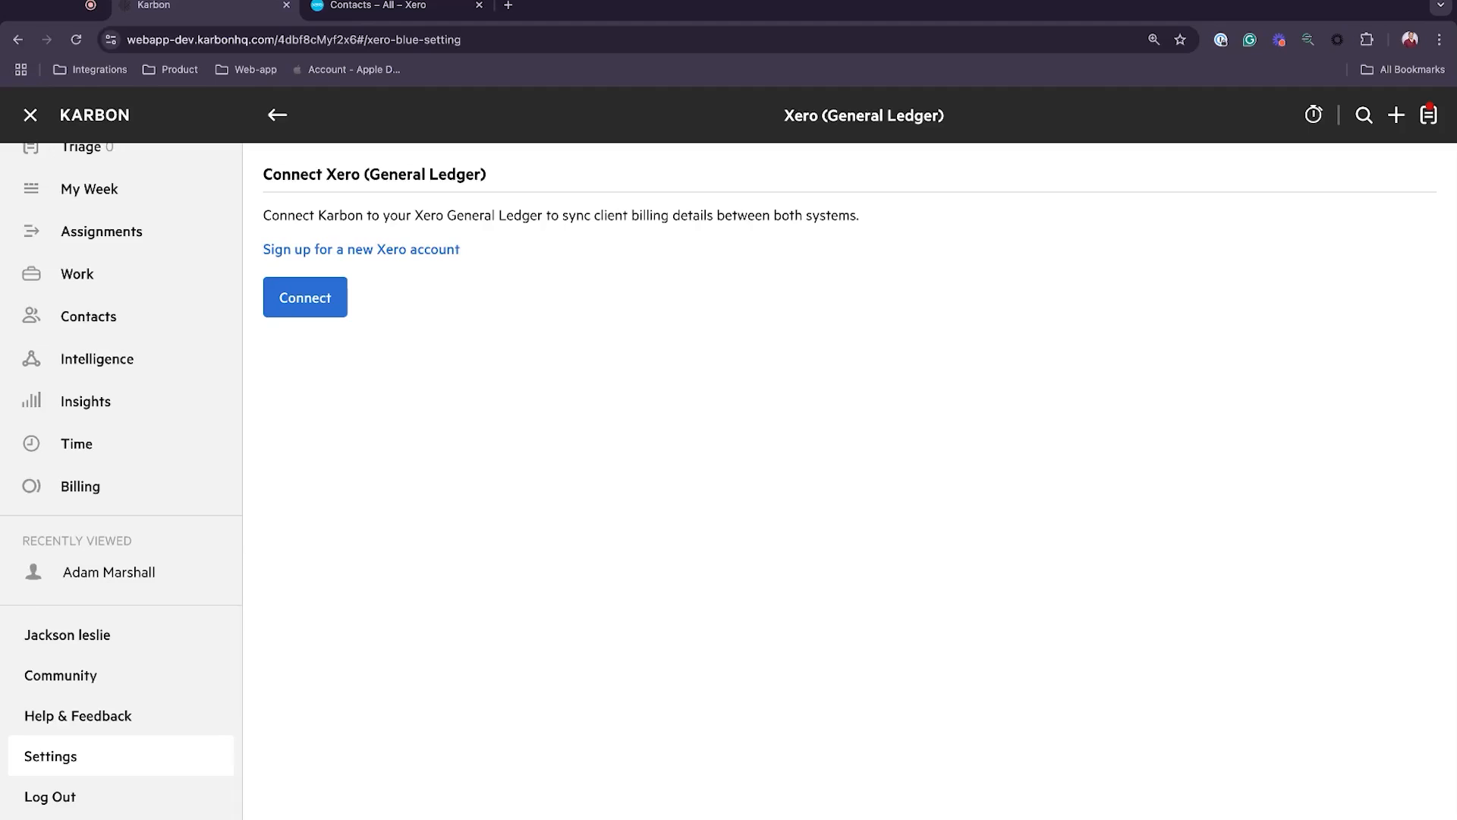
click(320, 306)
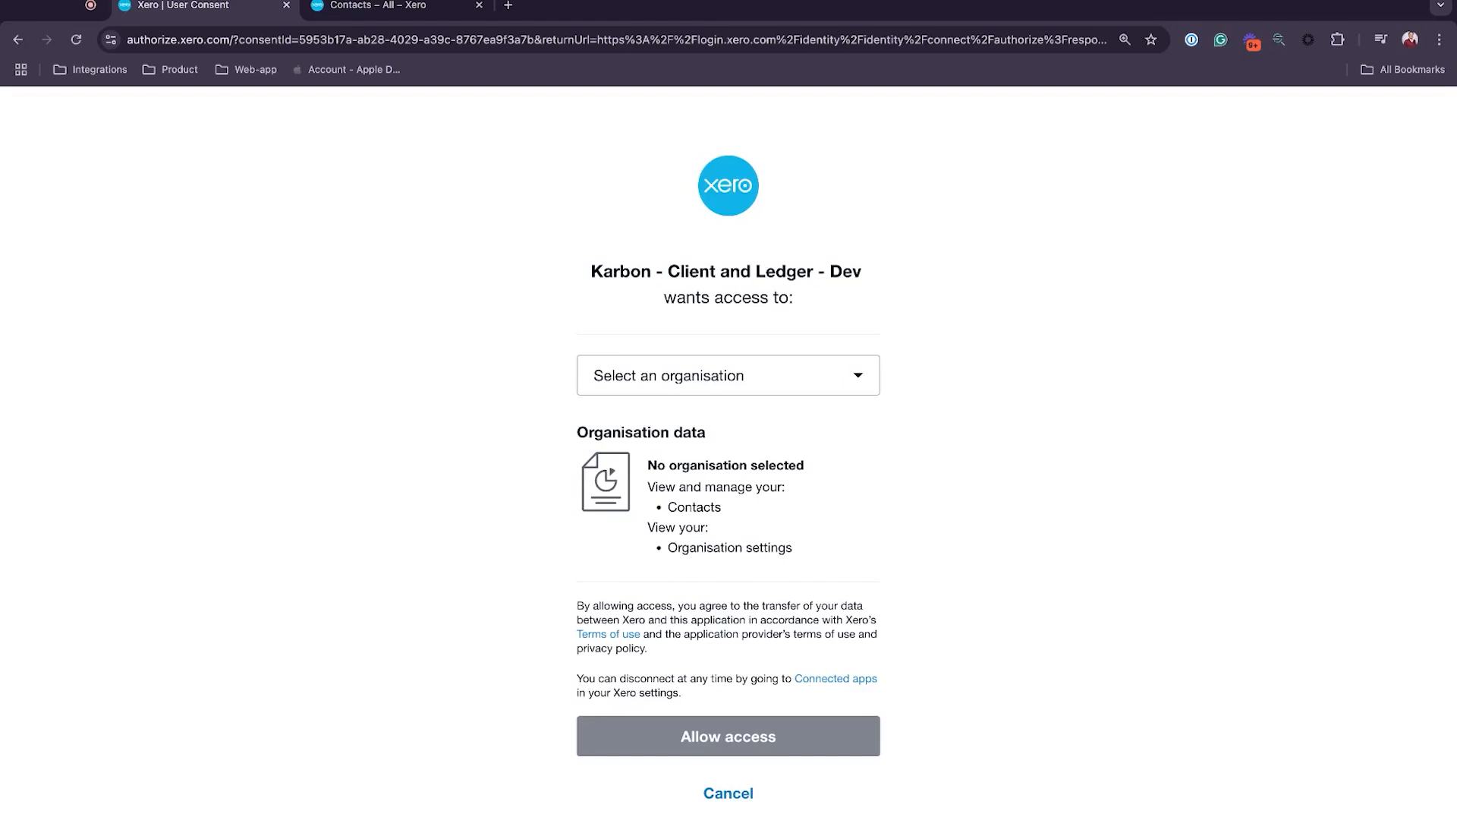
click(690, 377)
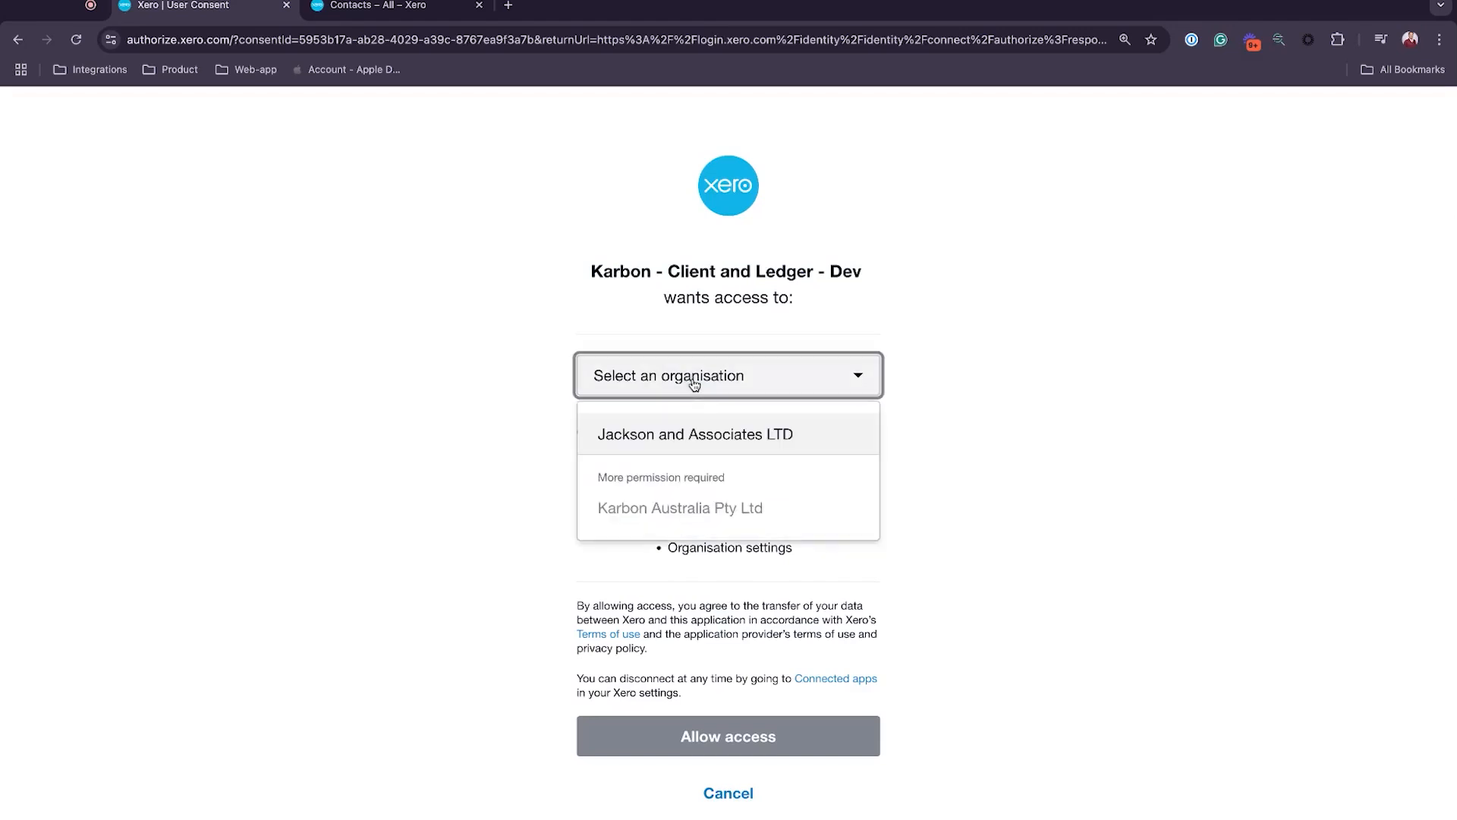
click(689, 433)
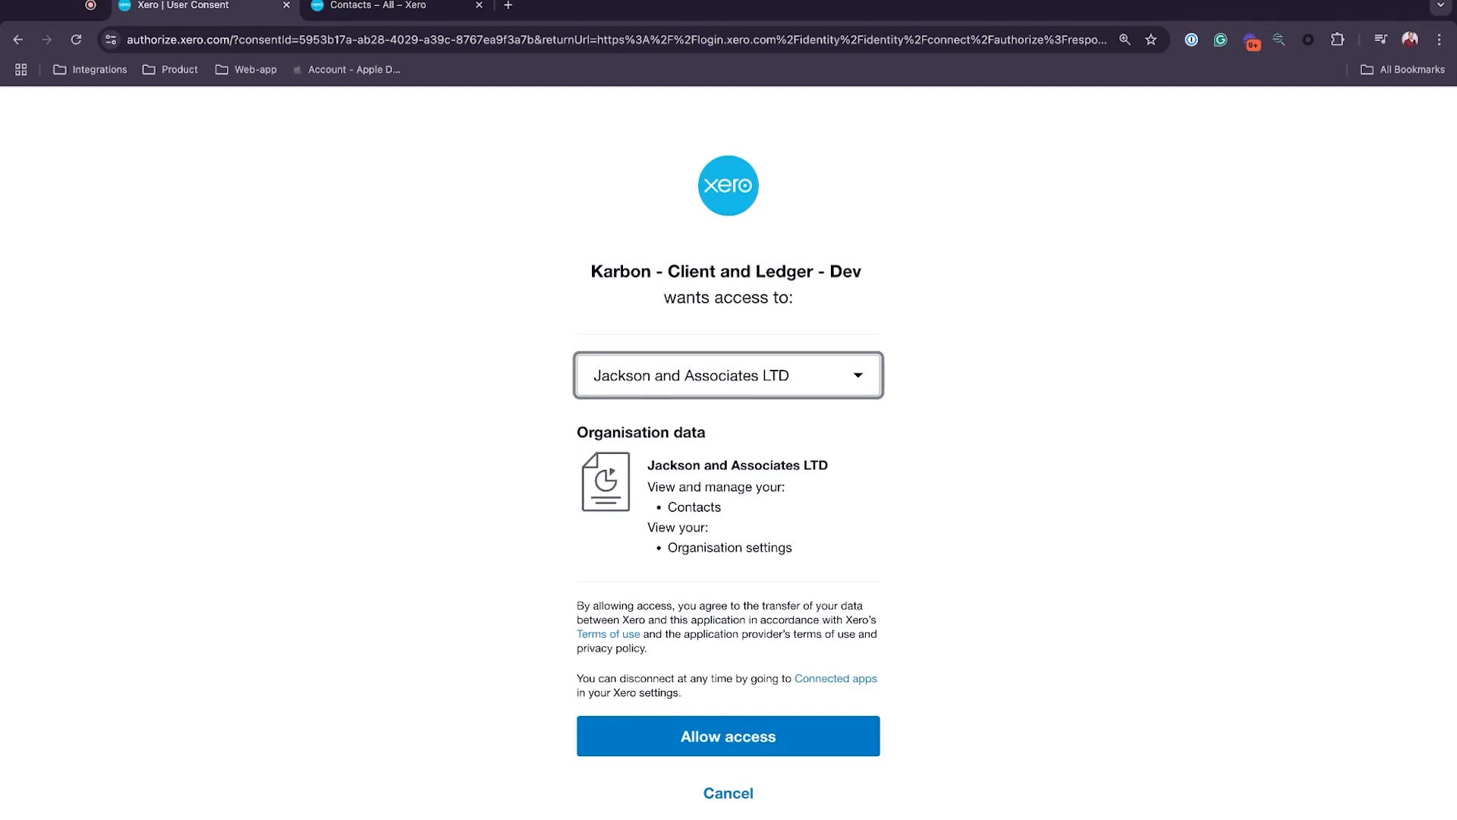
click(725, 747)
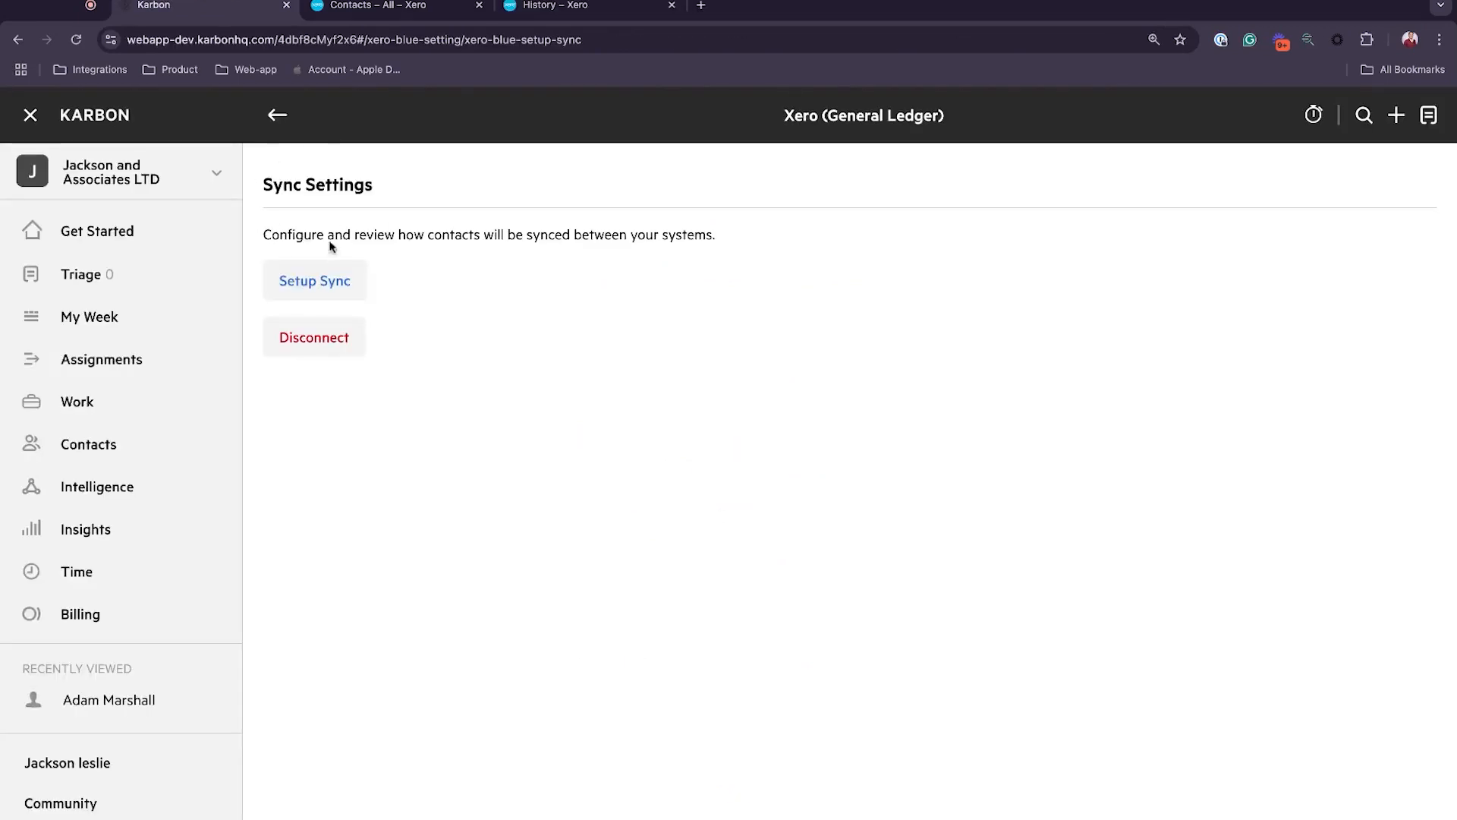
Set up the Xero sync with Client - VIP as the contact type for imported clients, and start syncing.
click(316, 279)
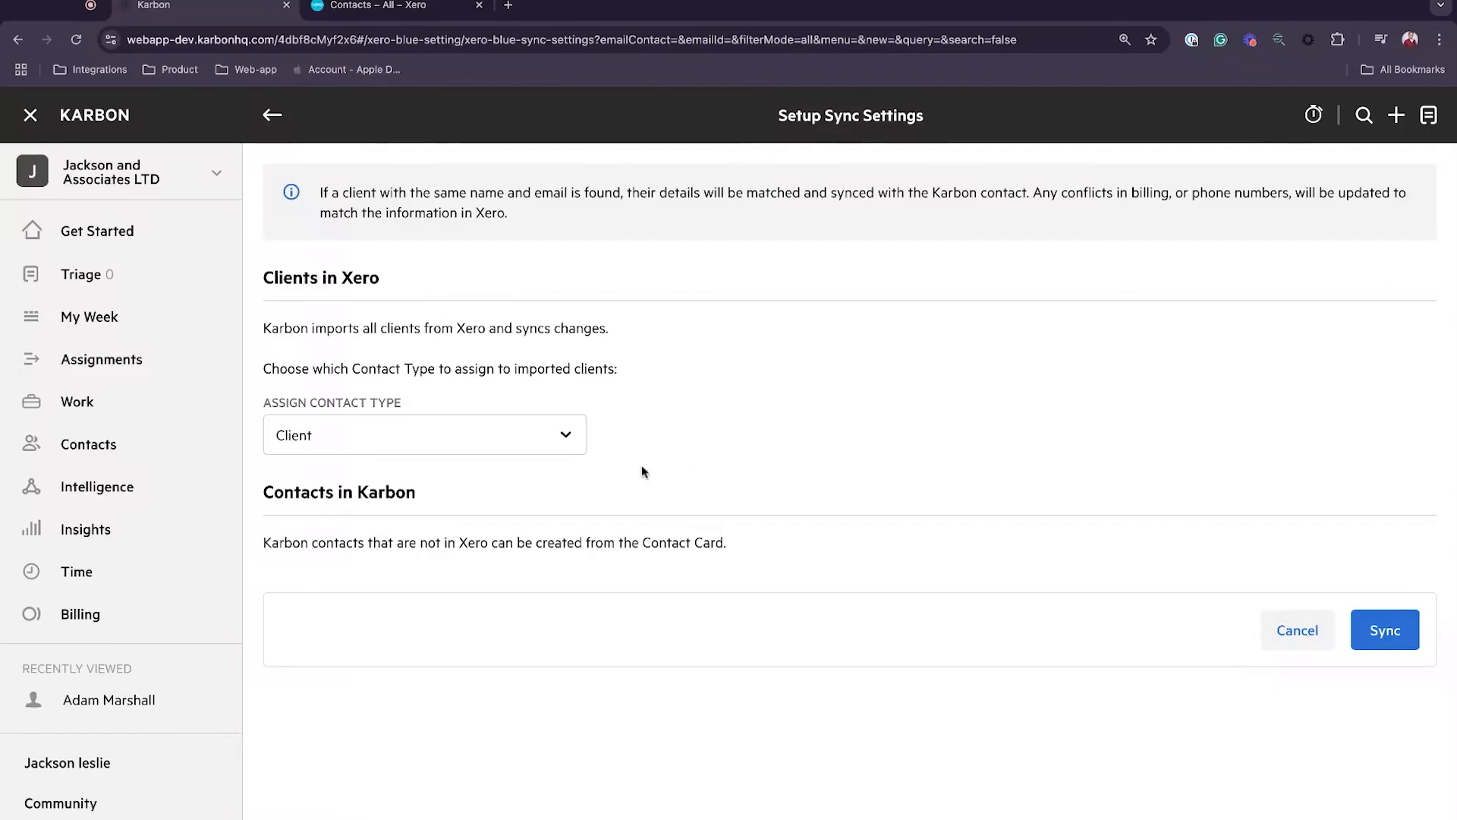
click(384, 448)
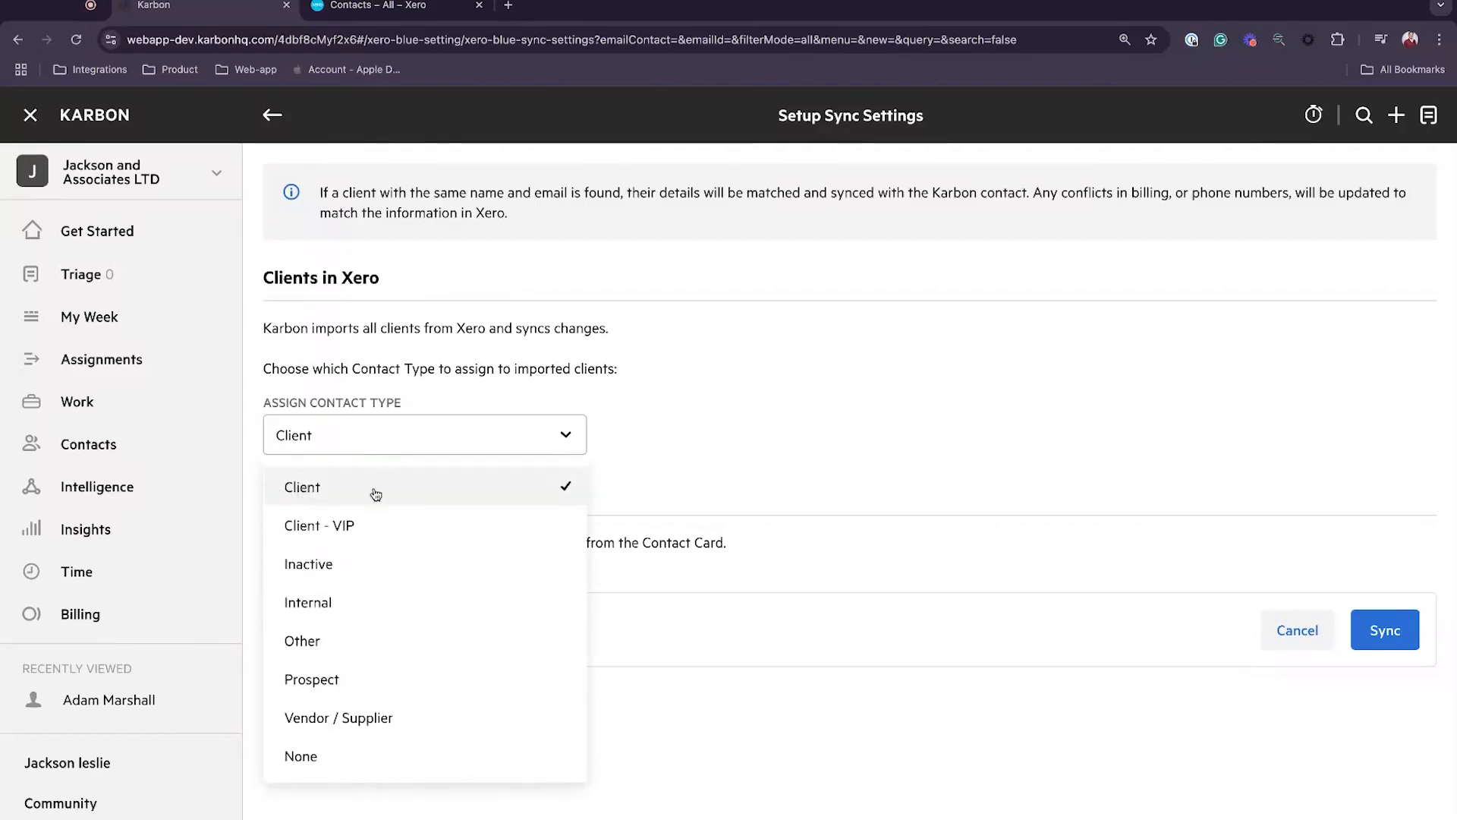
click(367, 523)
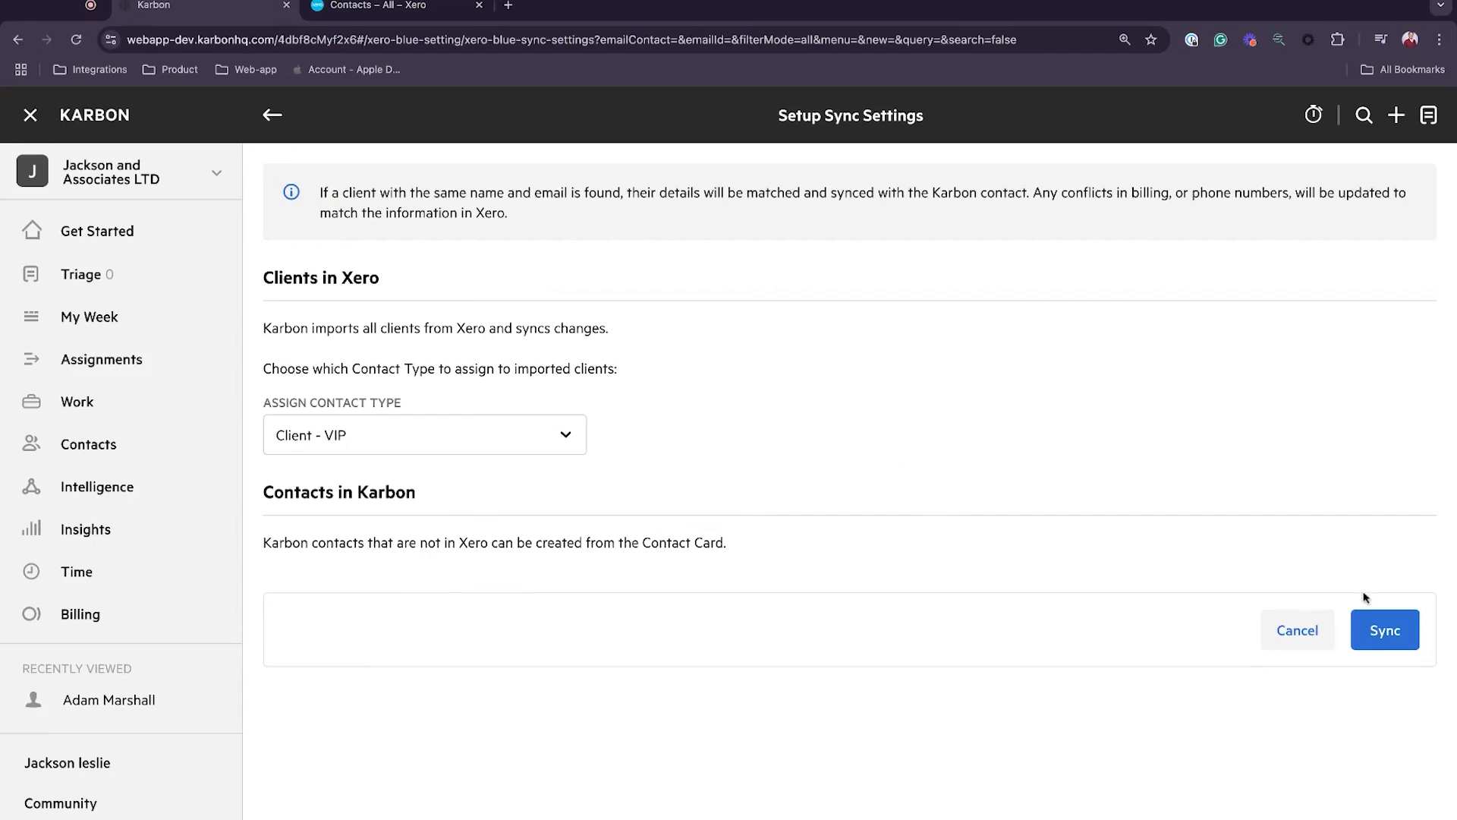
click(1373, 616)
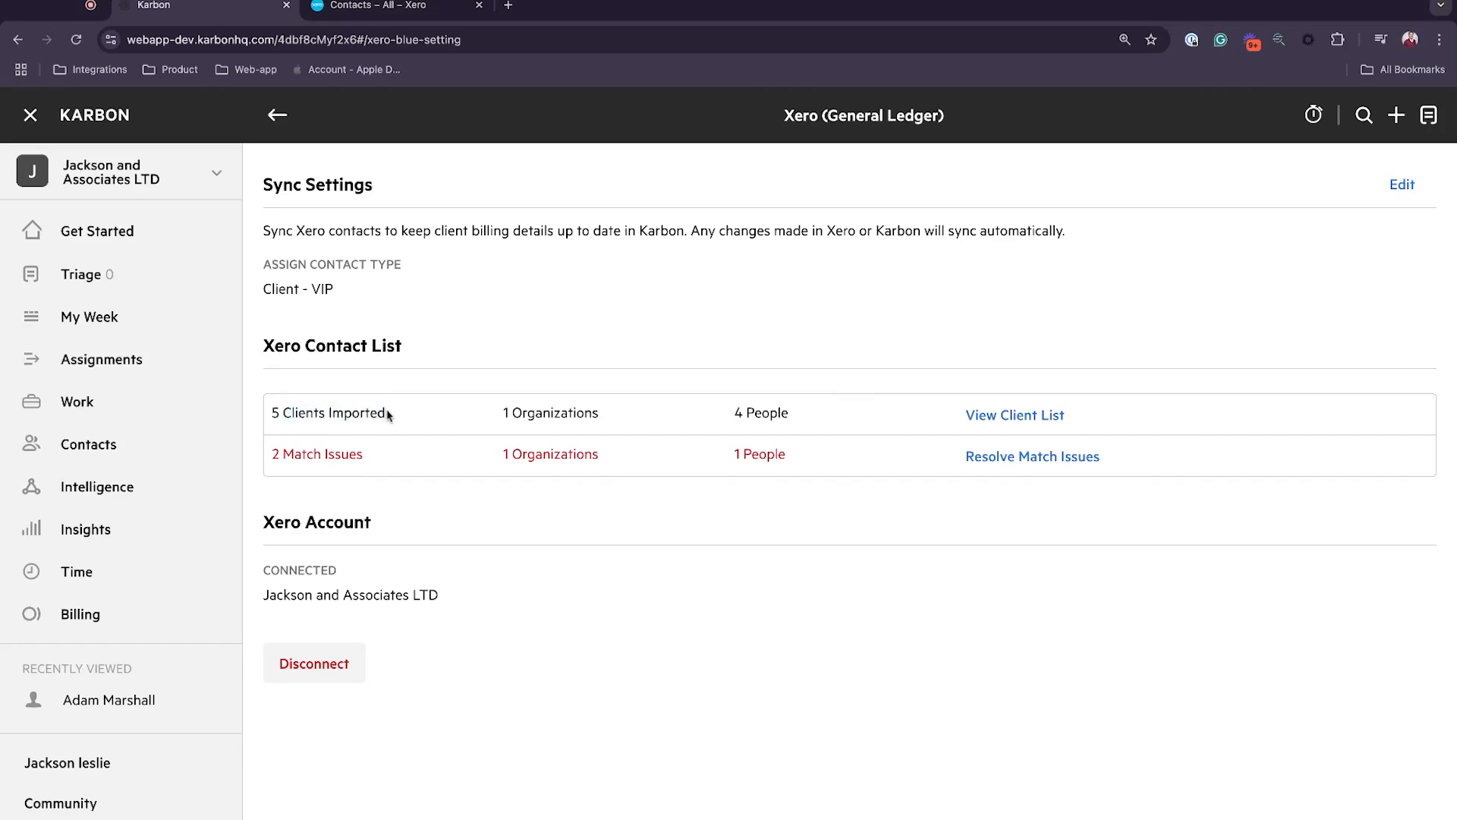
Open the Xero match issues and match the partially matching person with their existing Karbon billing contact.
drag(273, 453, 358, 454)
click(355, 450)
click(991, 457)
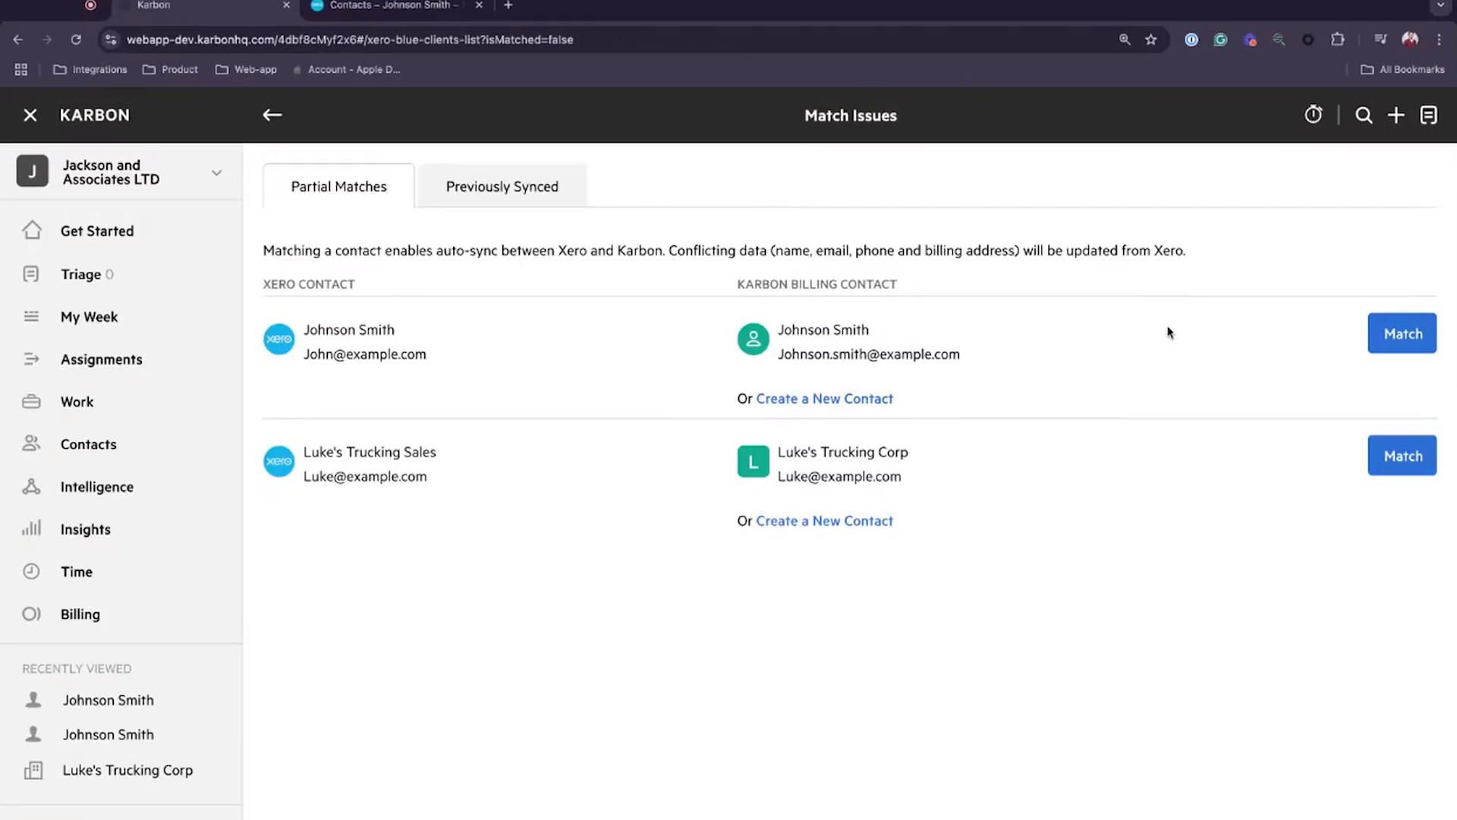
click(1386, 331)
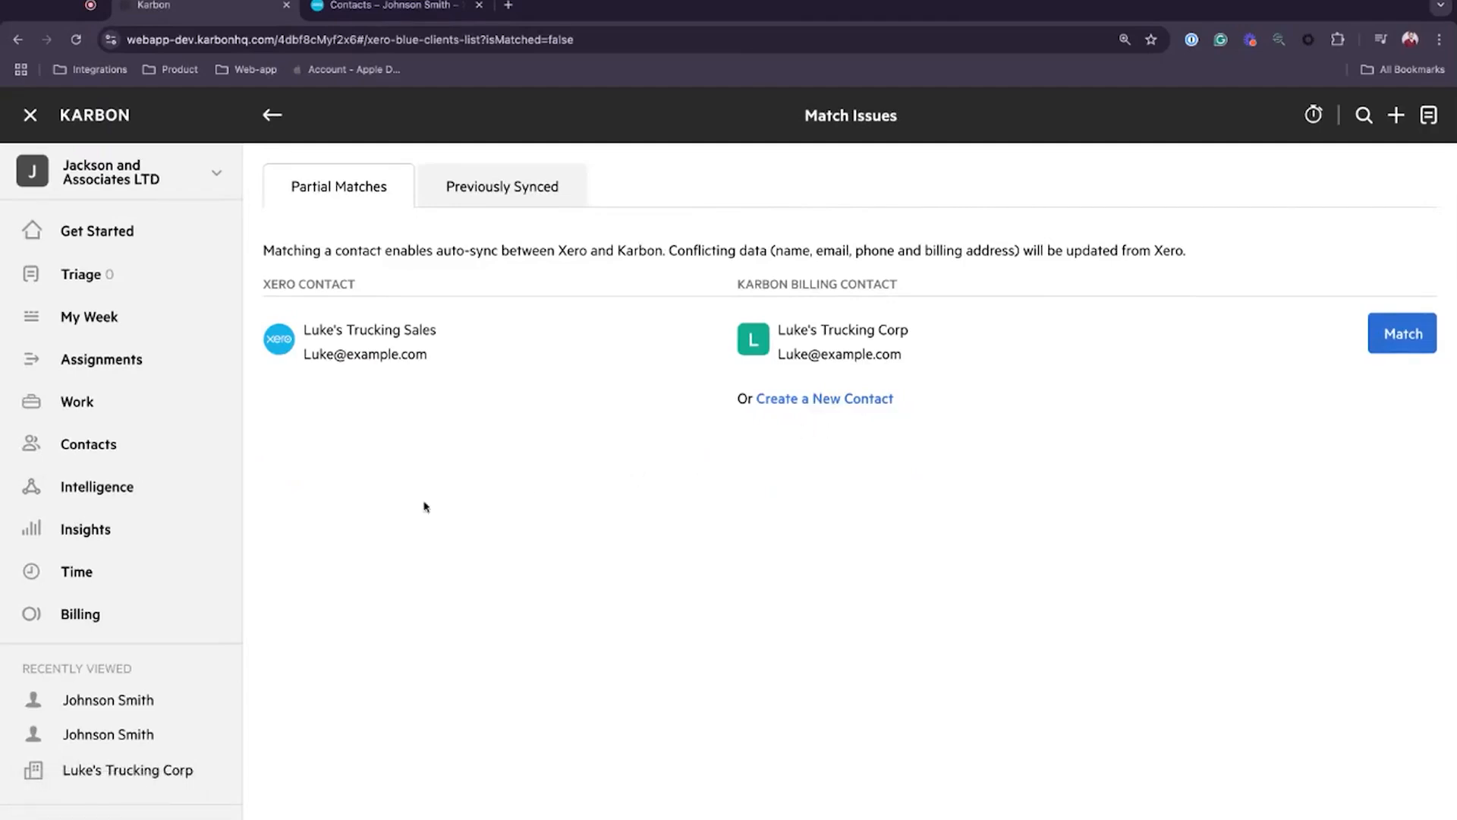
Open the matched person's contact details and check the email on their contact card.
click(140, 698)
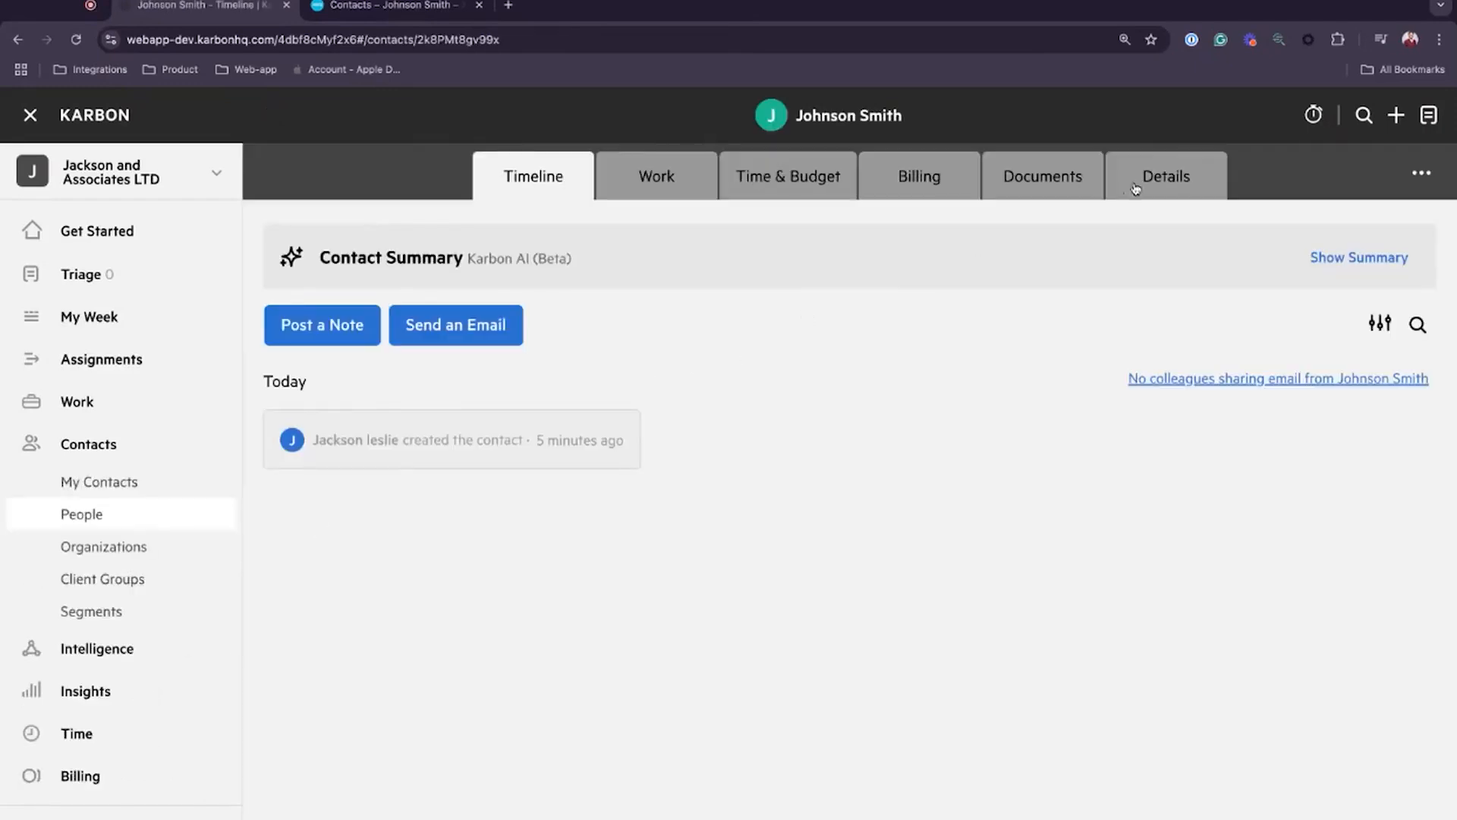
click(1143, 182)
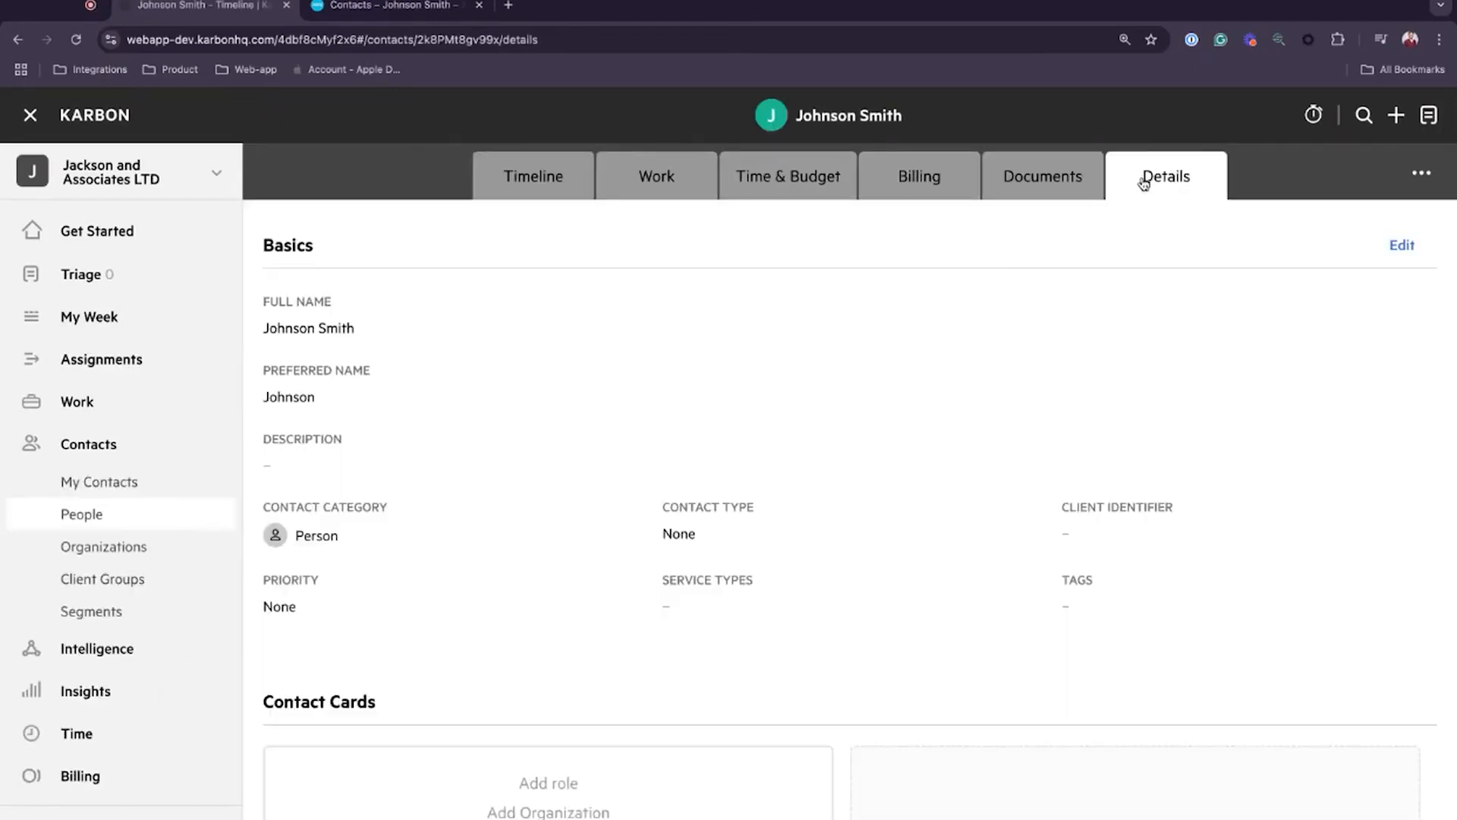
scroll(642, 476, down, 5)
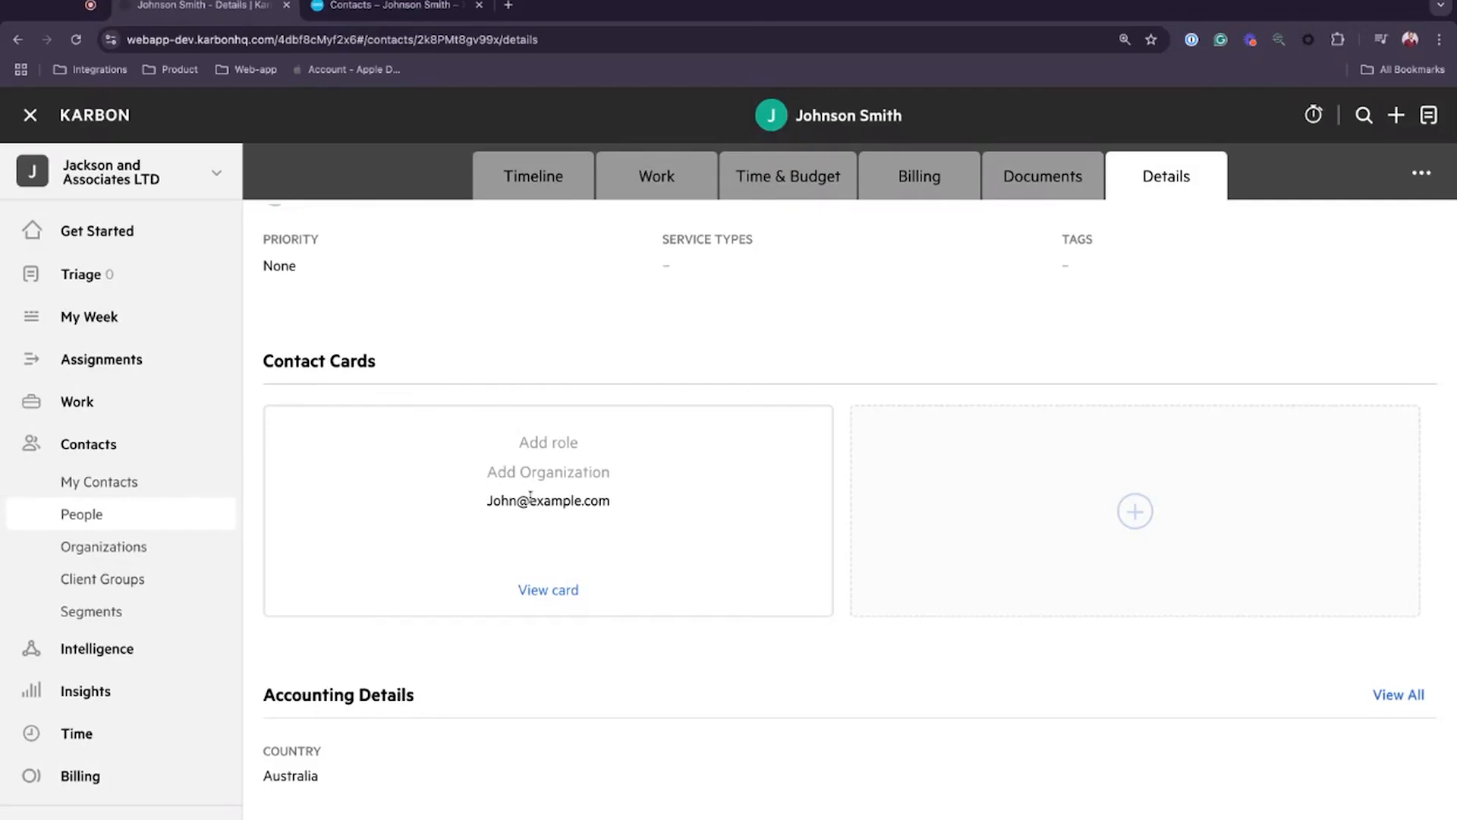
Return to the Xero (General Ledger) match issues and create a new organization contact for Luke's Trucking Sales.
scroll(120, 592, down, 5)
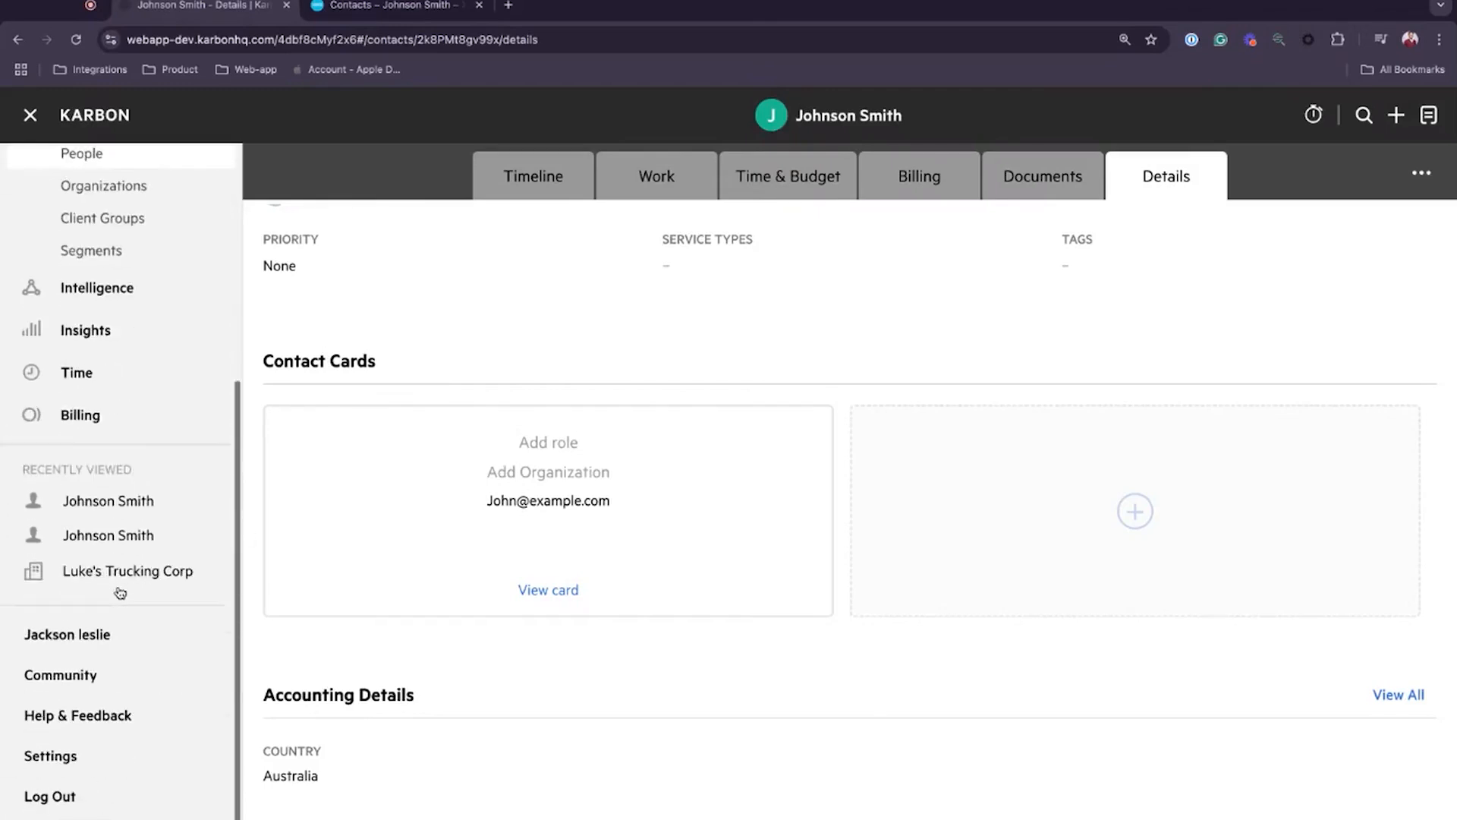
click(68, 755)
scroll(319, 523, up, 1)
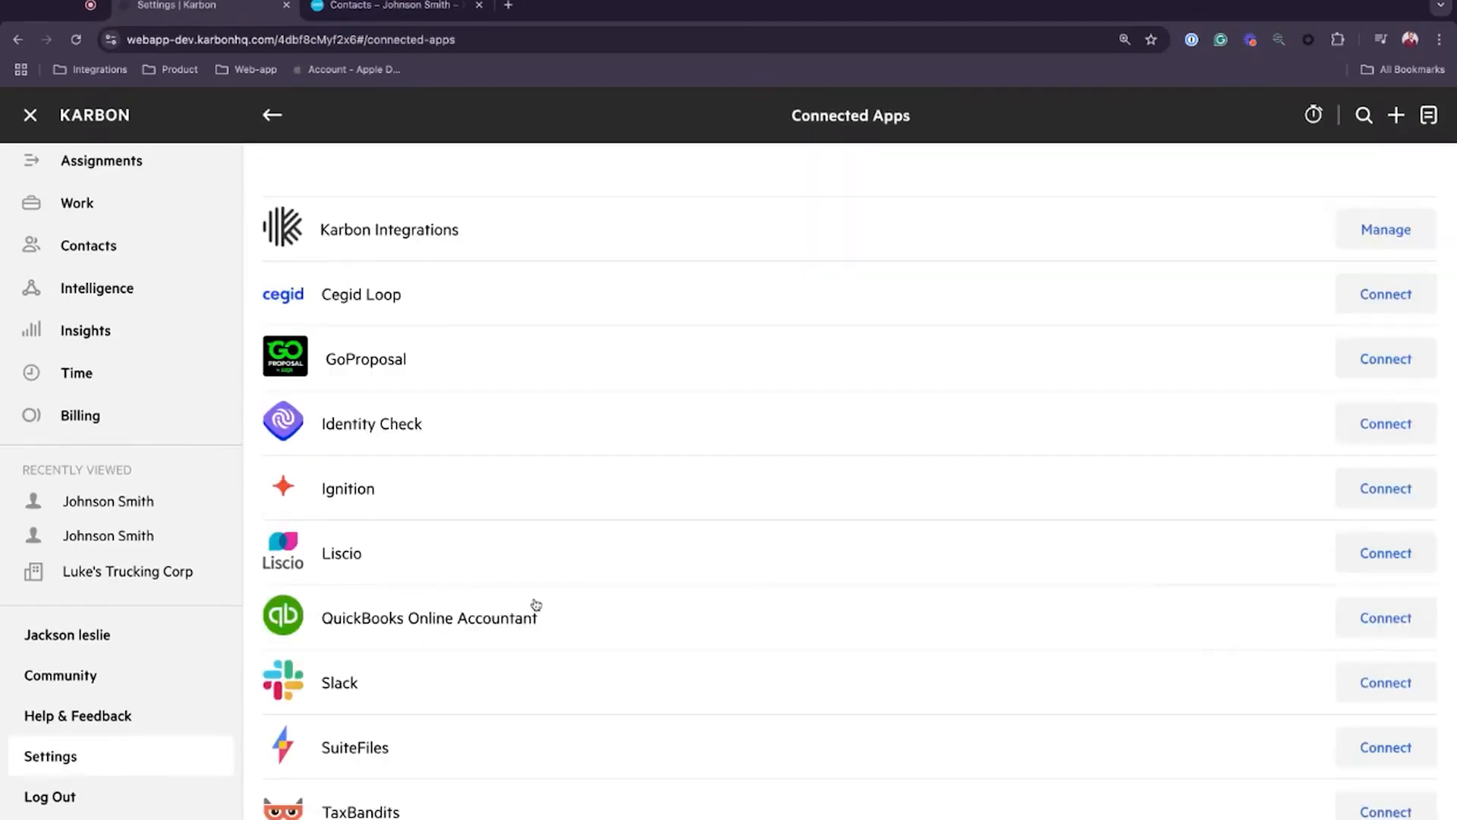
scroll(533, 604, down, 4)
click(455, 753)
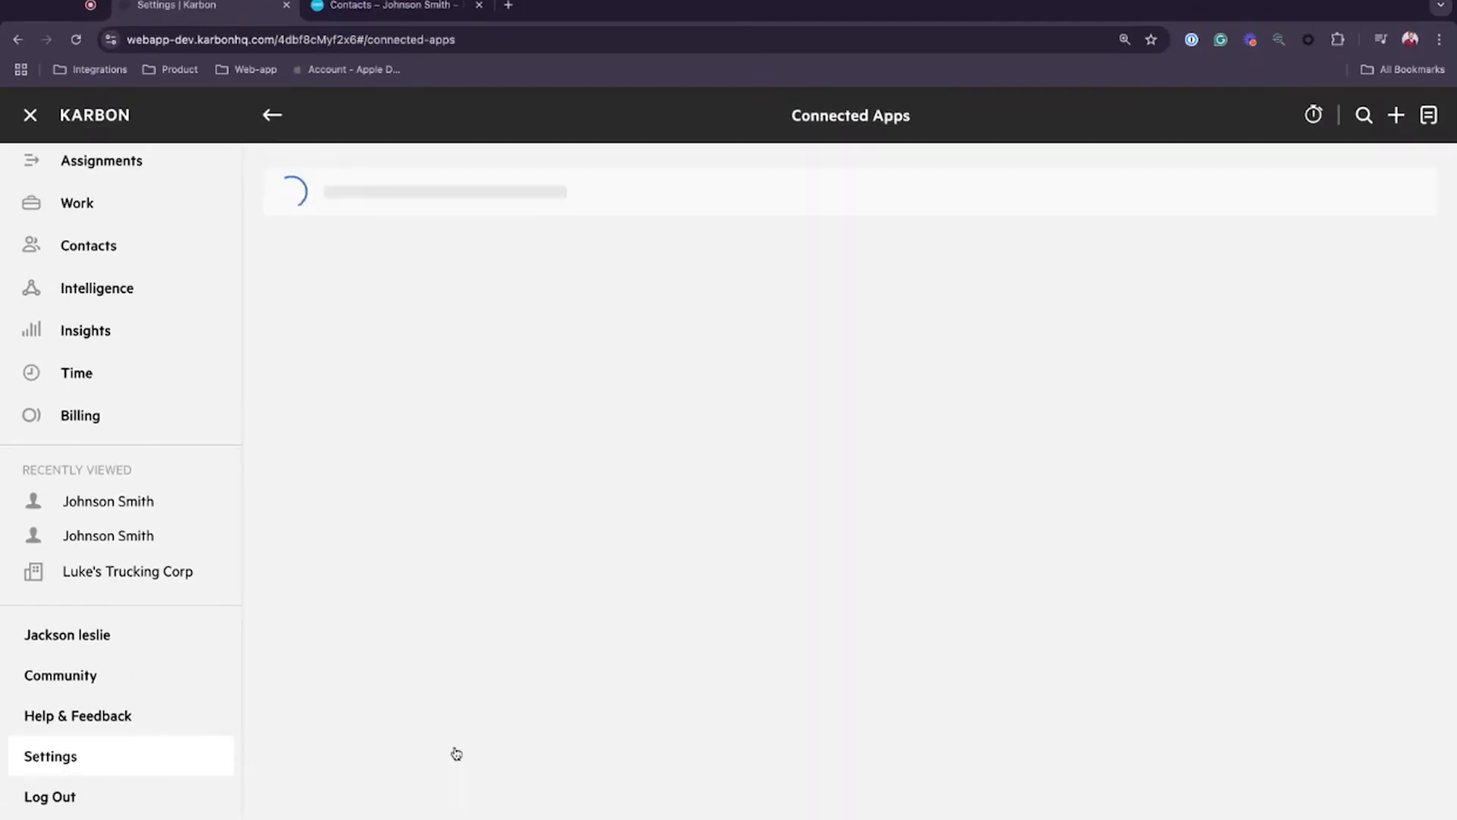
click(997, 466)
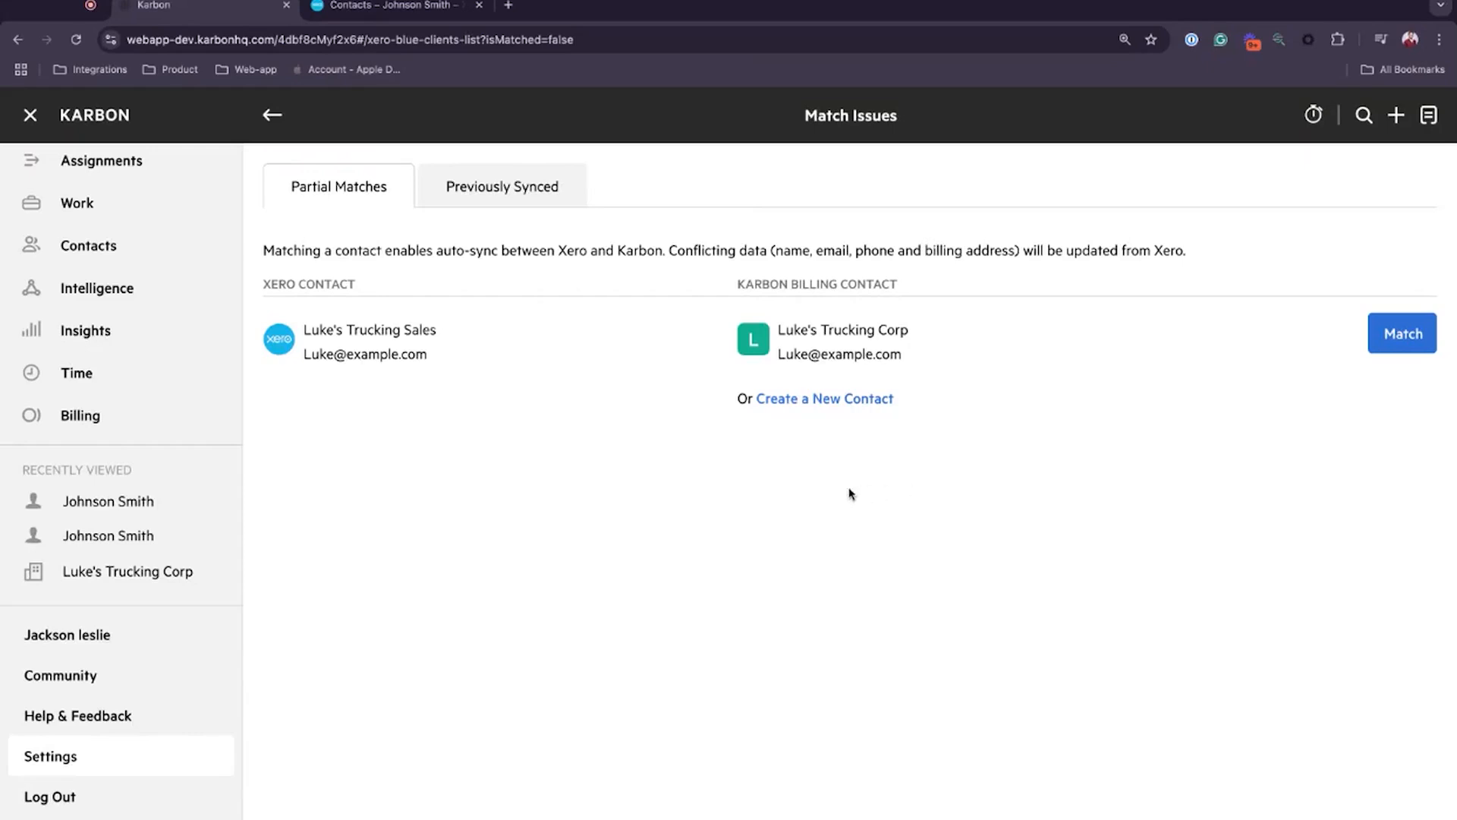
click(795, 403)
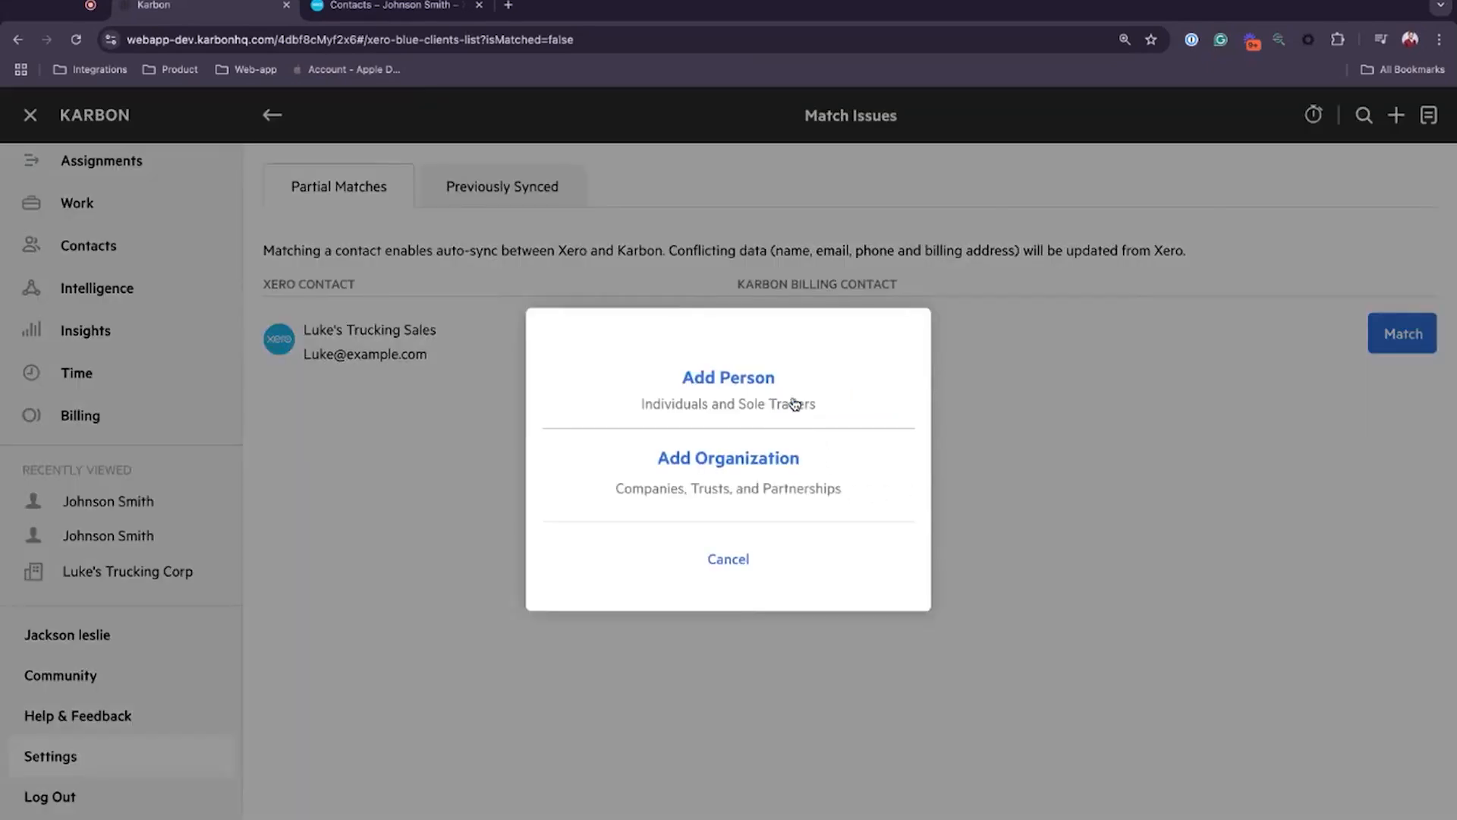
click(711, 464)
Open Luke's Trucking Sales from the Xero client list and review its contact type, contact details and billing information.
click(272, 114)
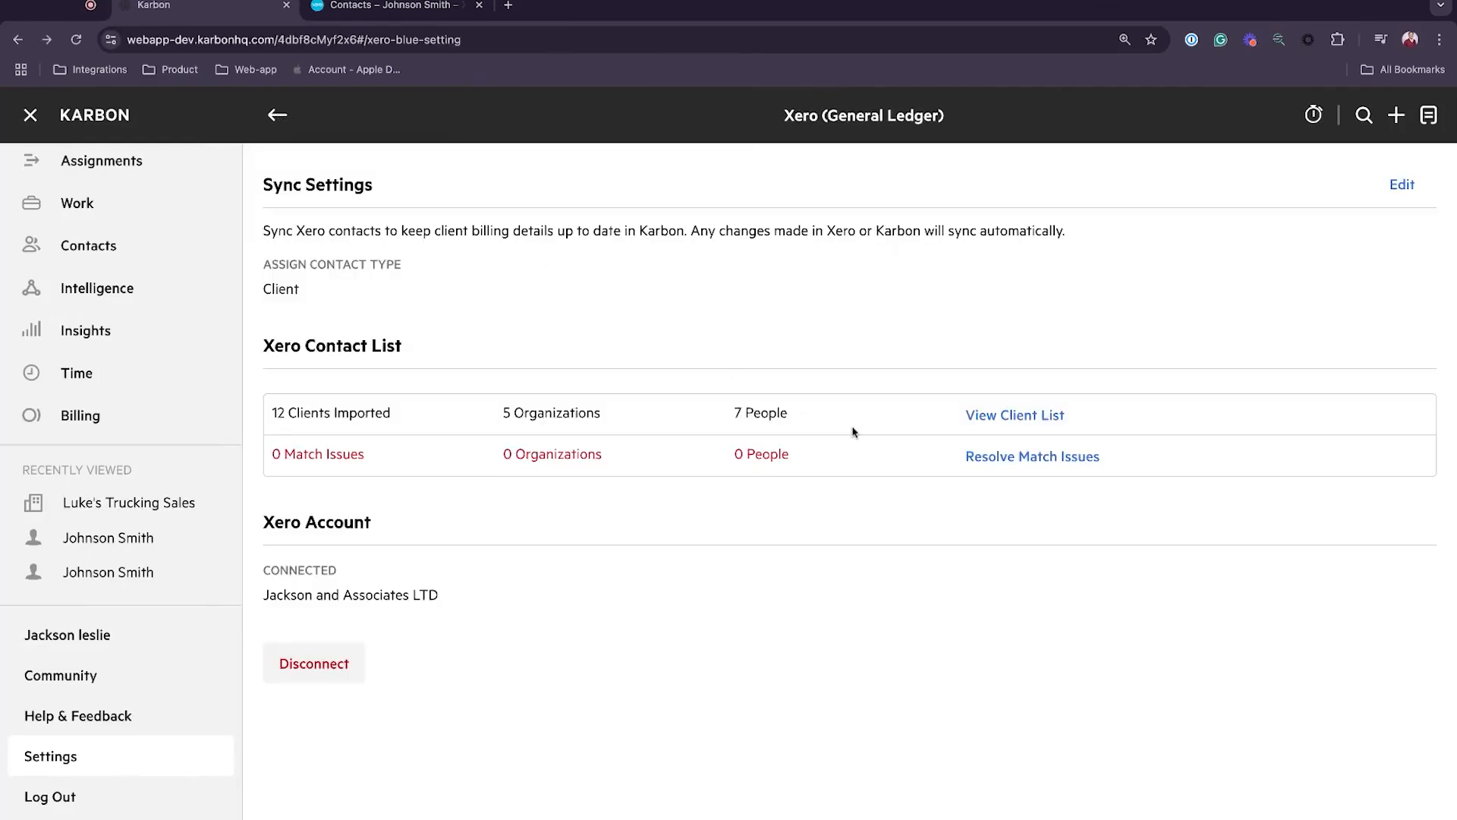
click(991, 415)
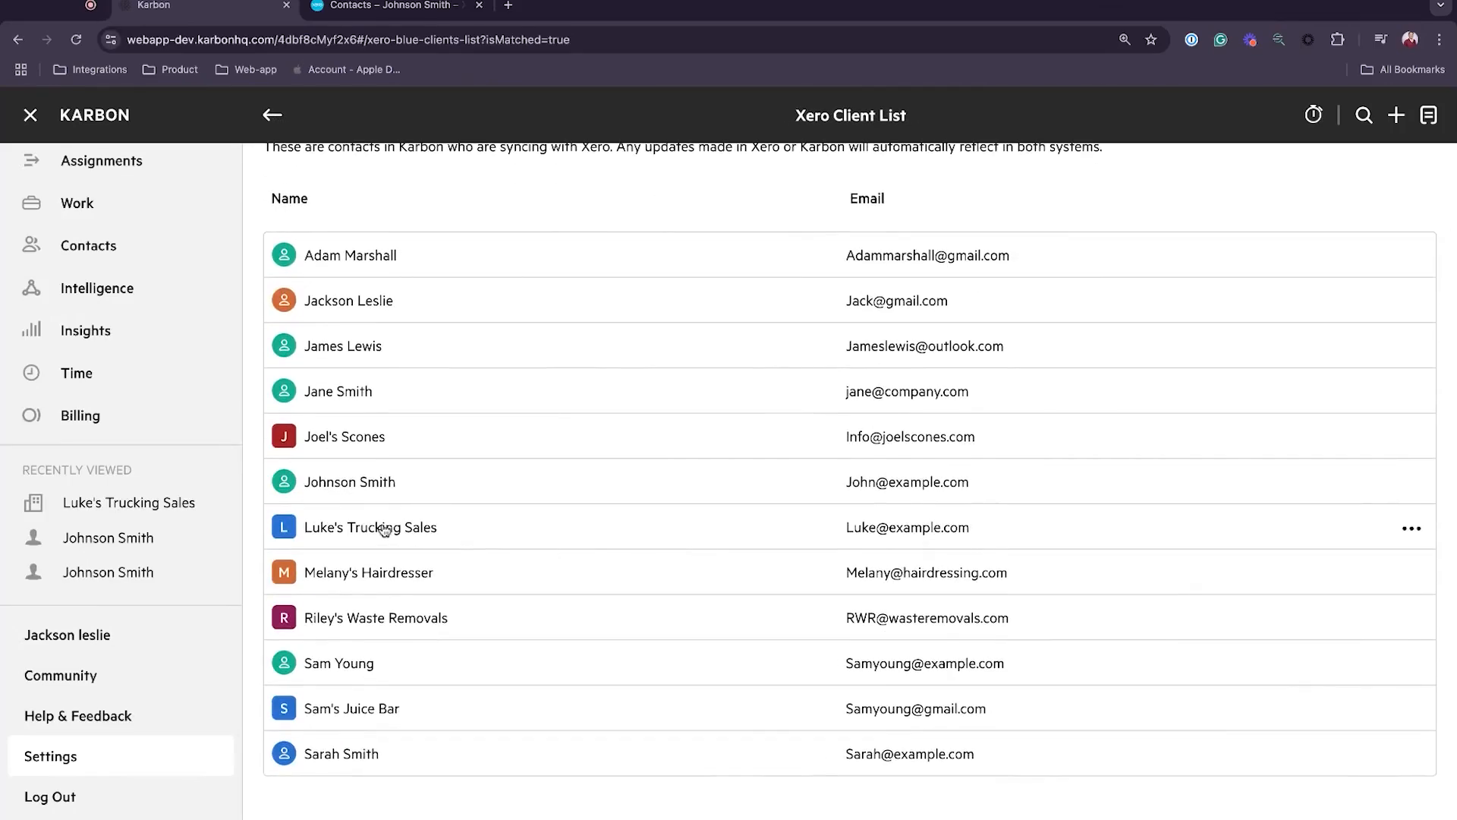
click(384, 531)
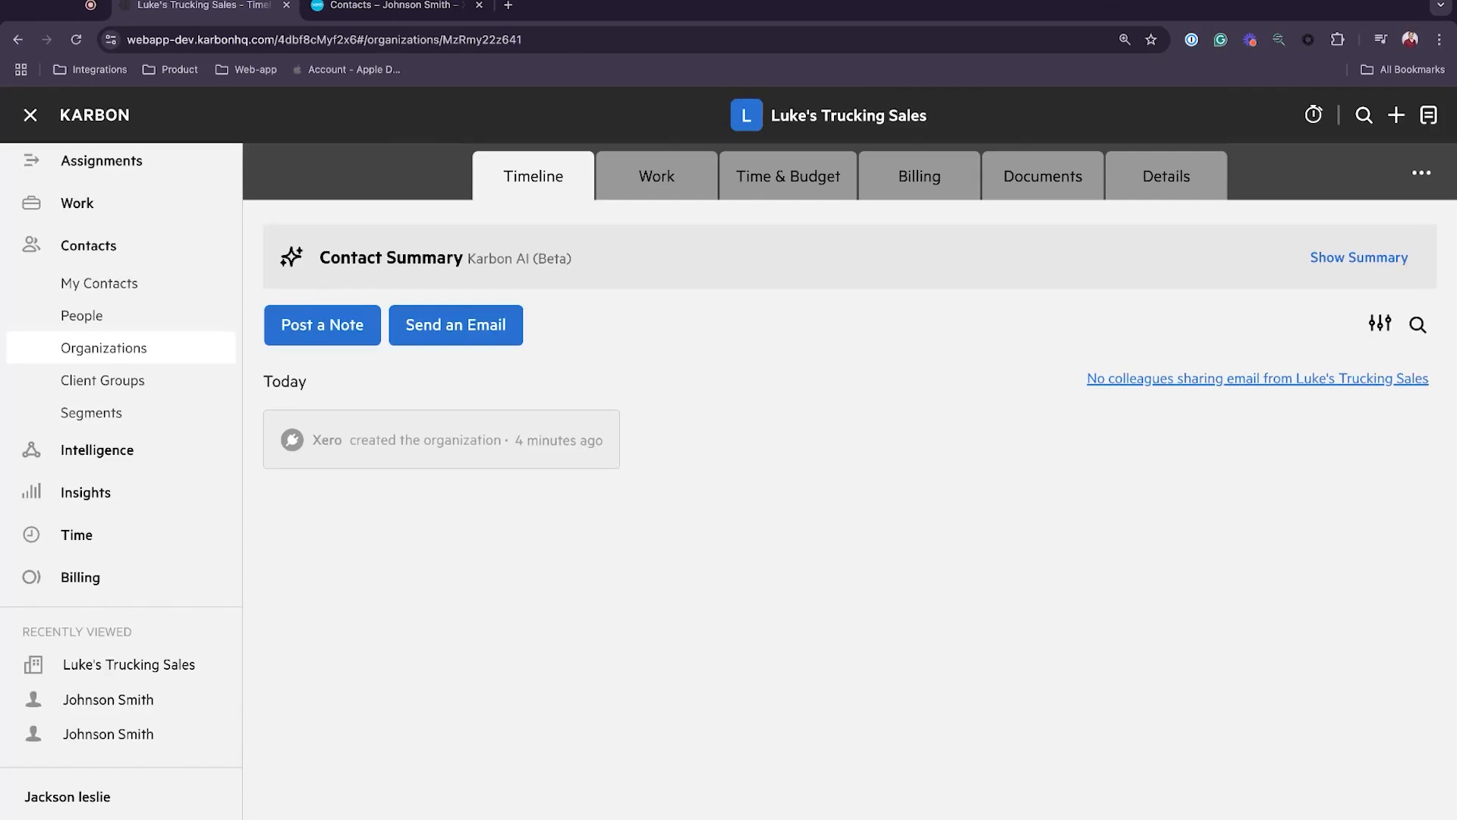
click(1135, 183)
scroll(835, 410, down, 1)
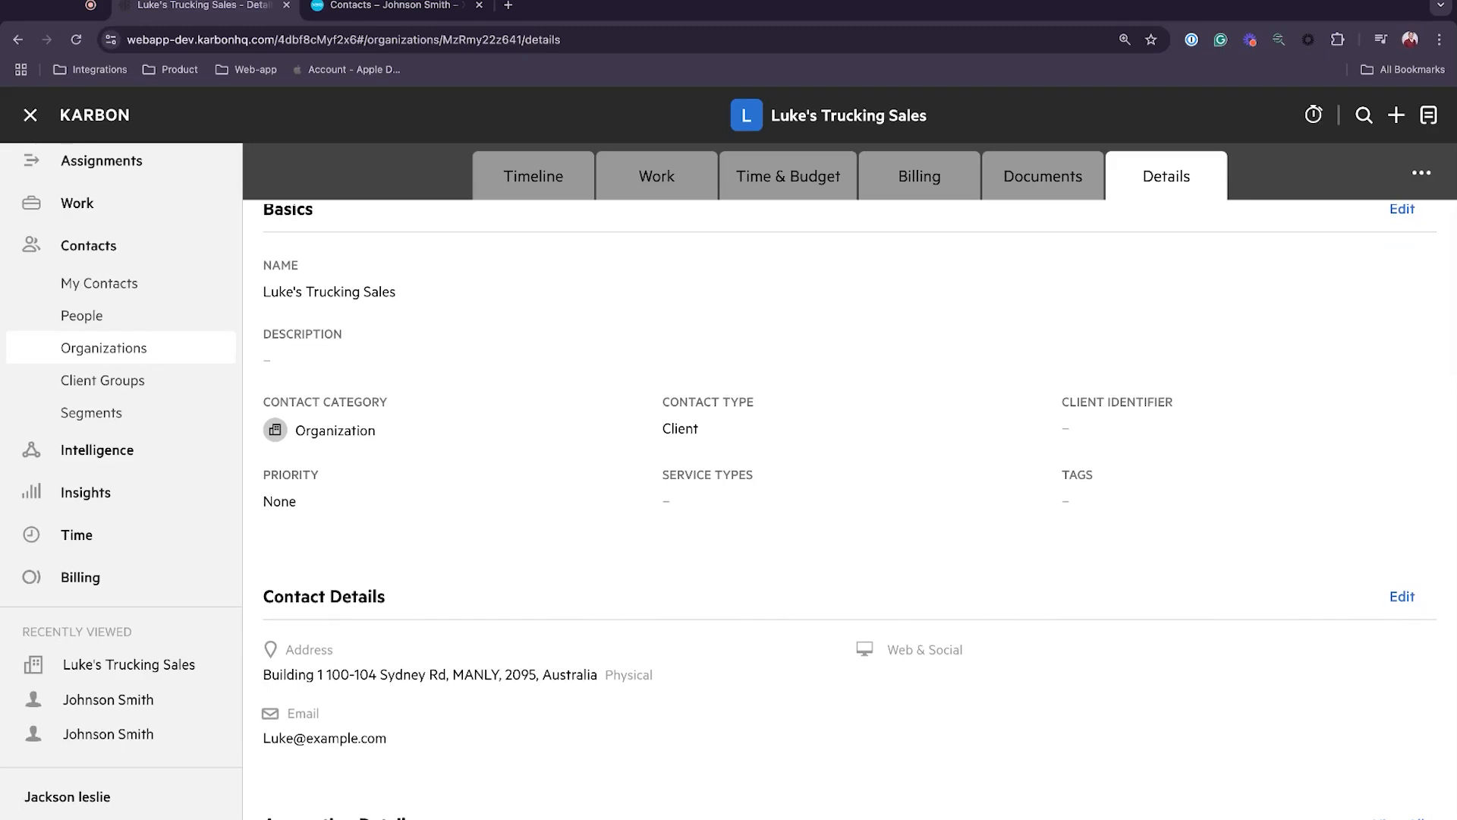
scroll(793, 445, up, 1)
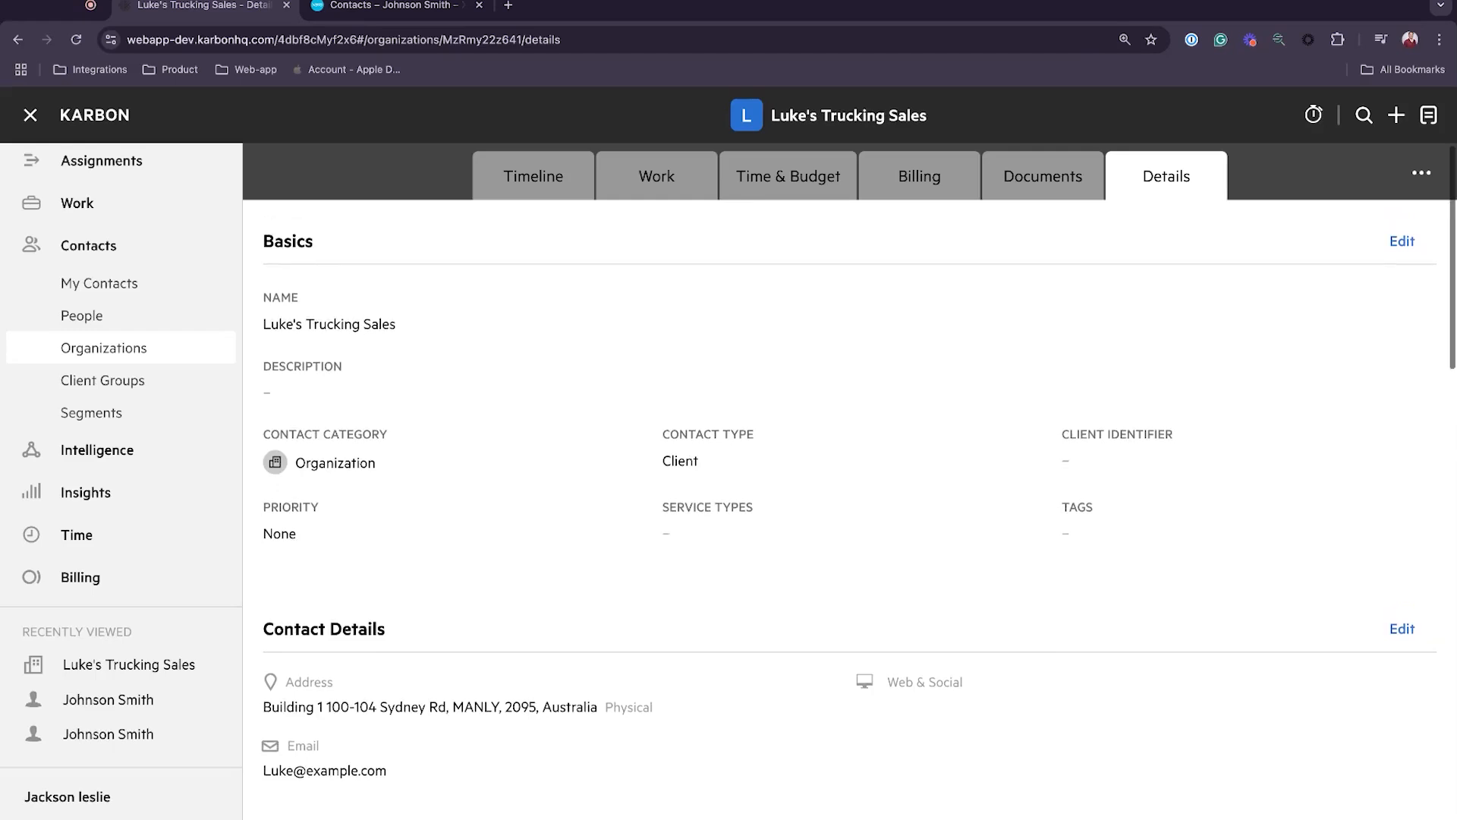
scroll(406, 447, down, 2)
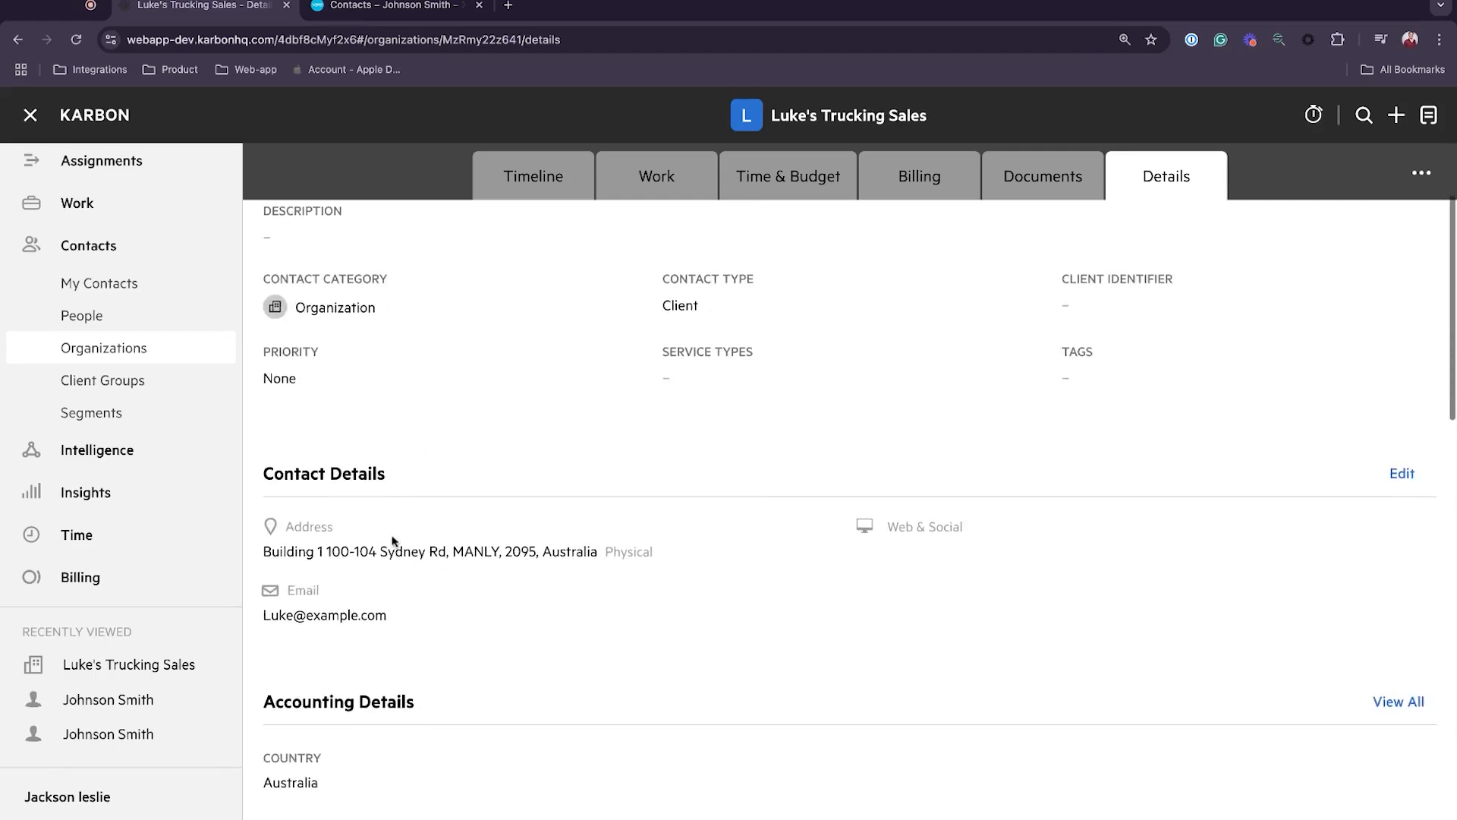
scroll(476, 618, down, 1)
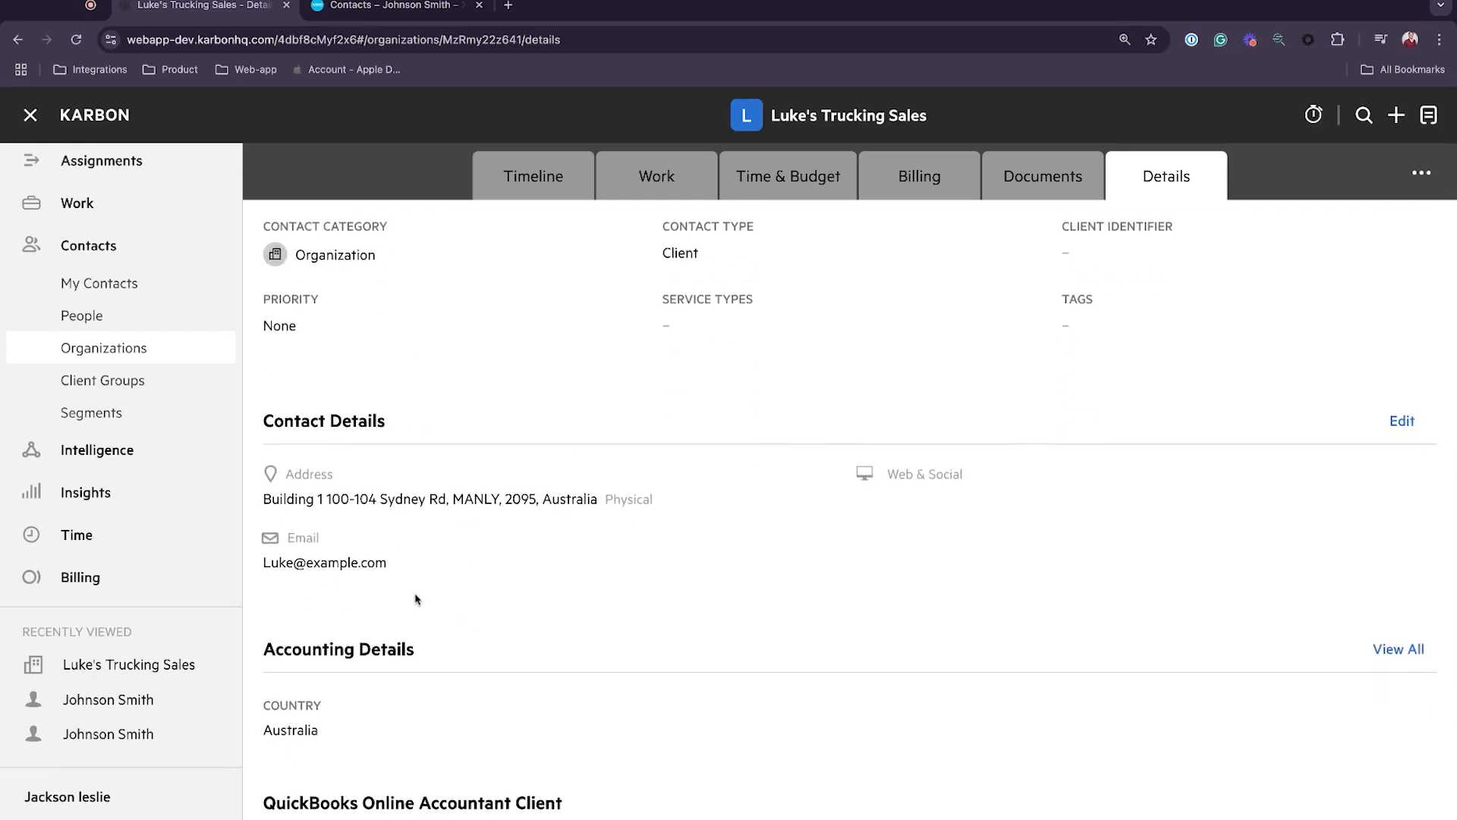
scroll(416, 599, down, 6)
scroll(417, 600, down, 8)
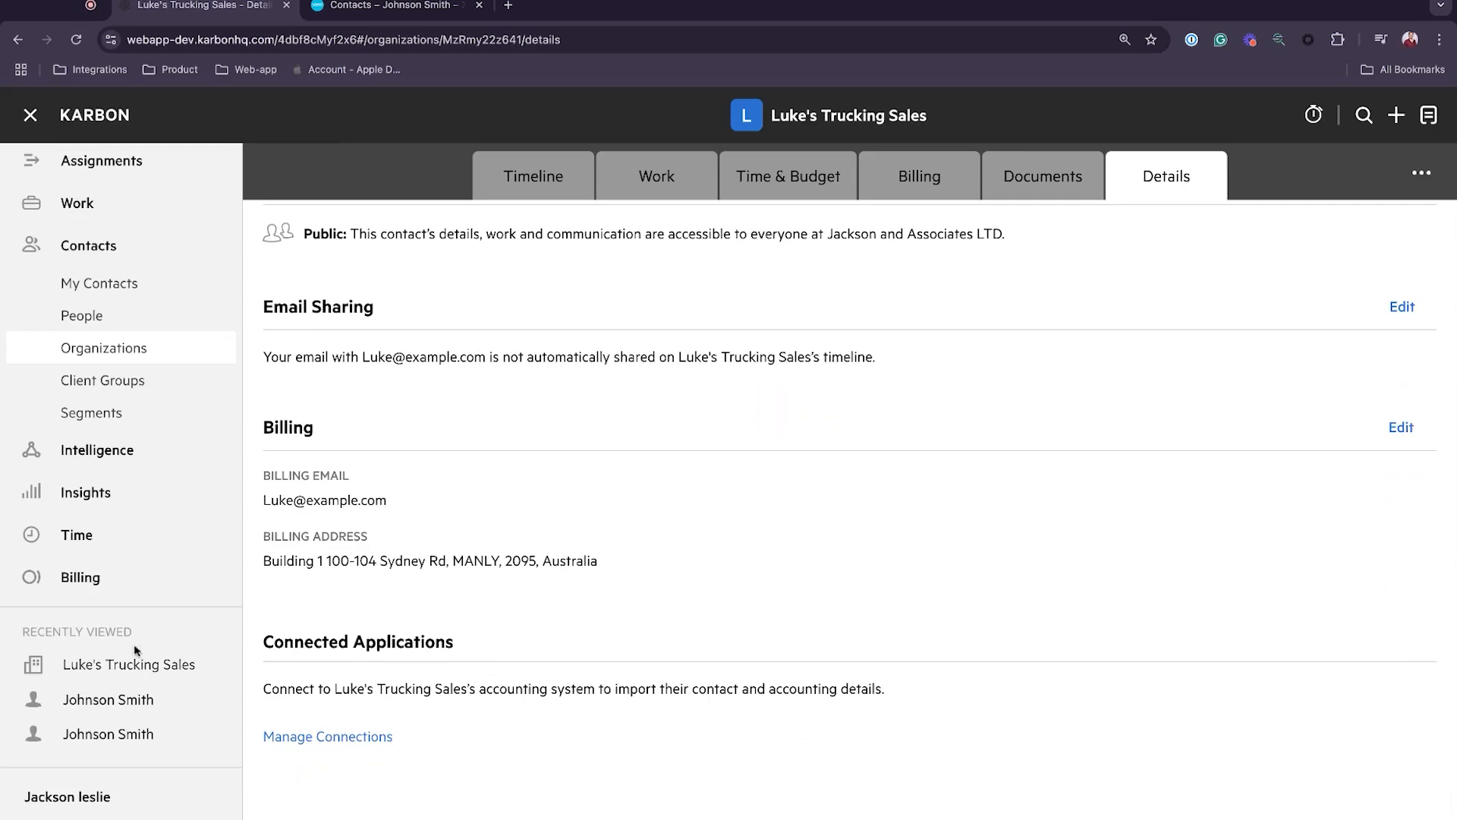
Go back to the Xero (General Ledger) connection in the connected apps settings and view its client list.
scroll(136, 648, down, 2)
click(72, 756)
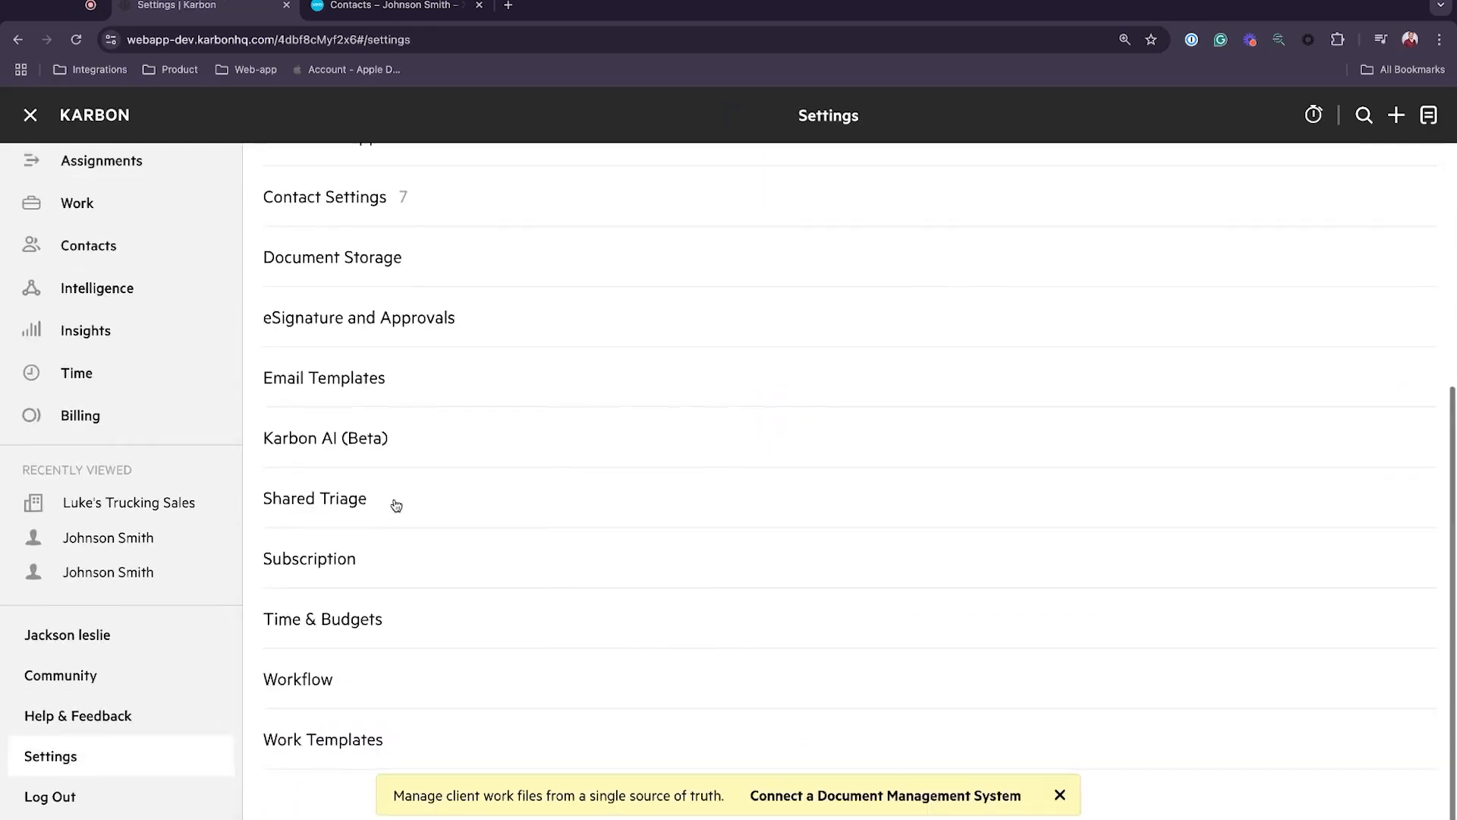
scroll(395, 505, up, 4)
click(362, 453)
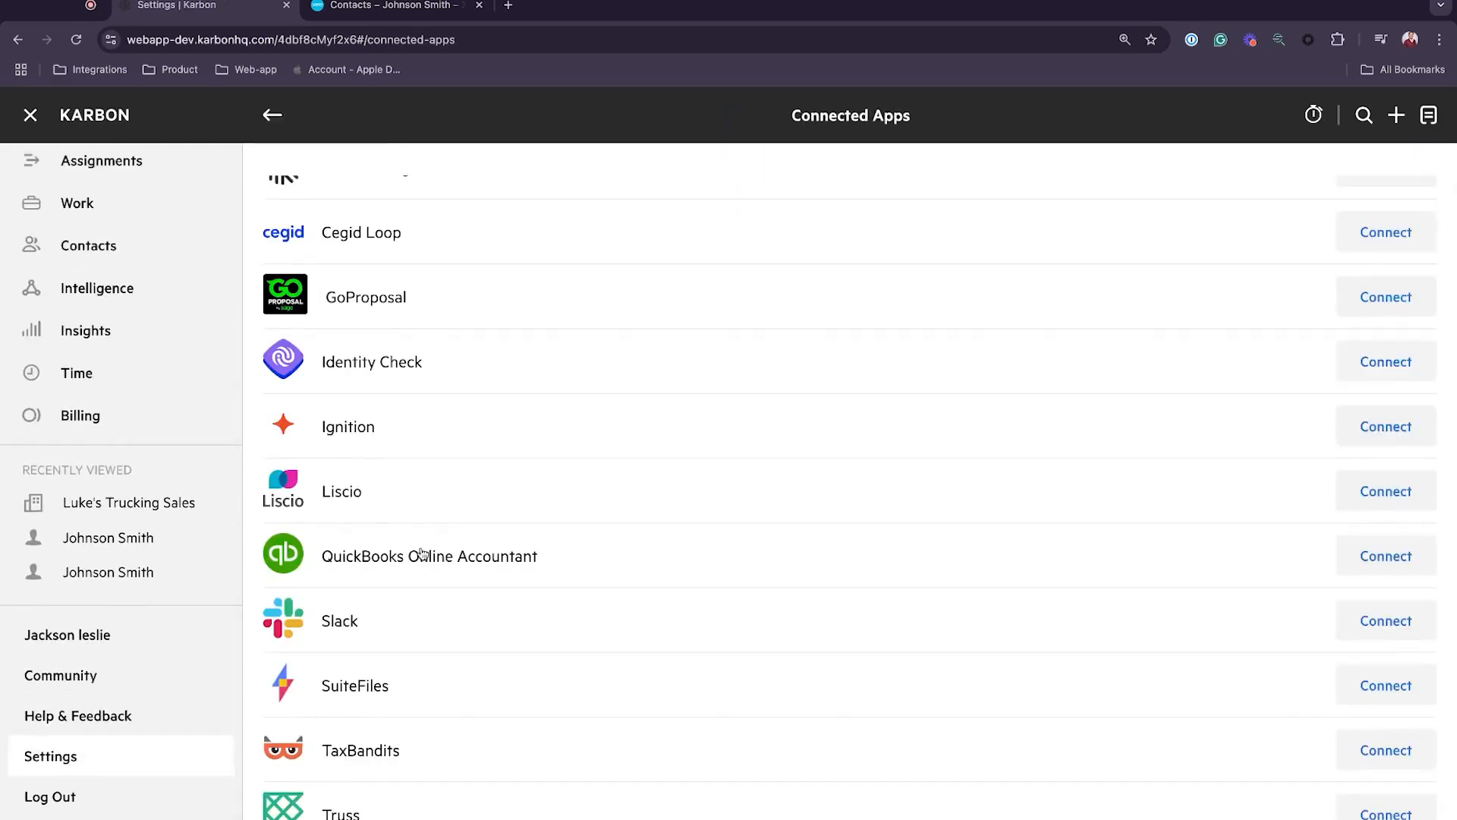
scroll(422, 556, down, 3)
click(412, 714)
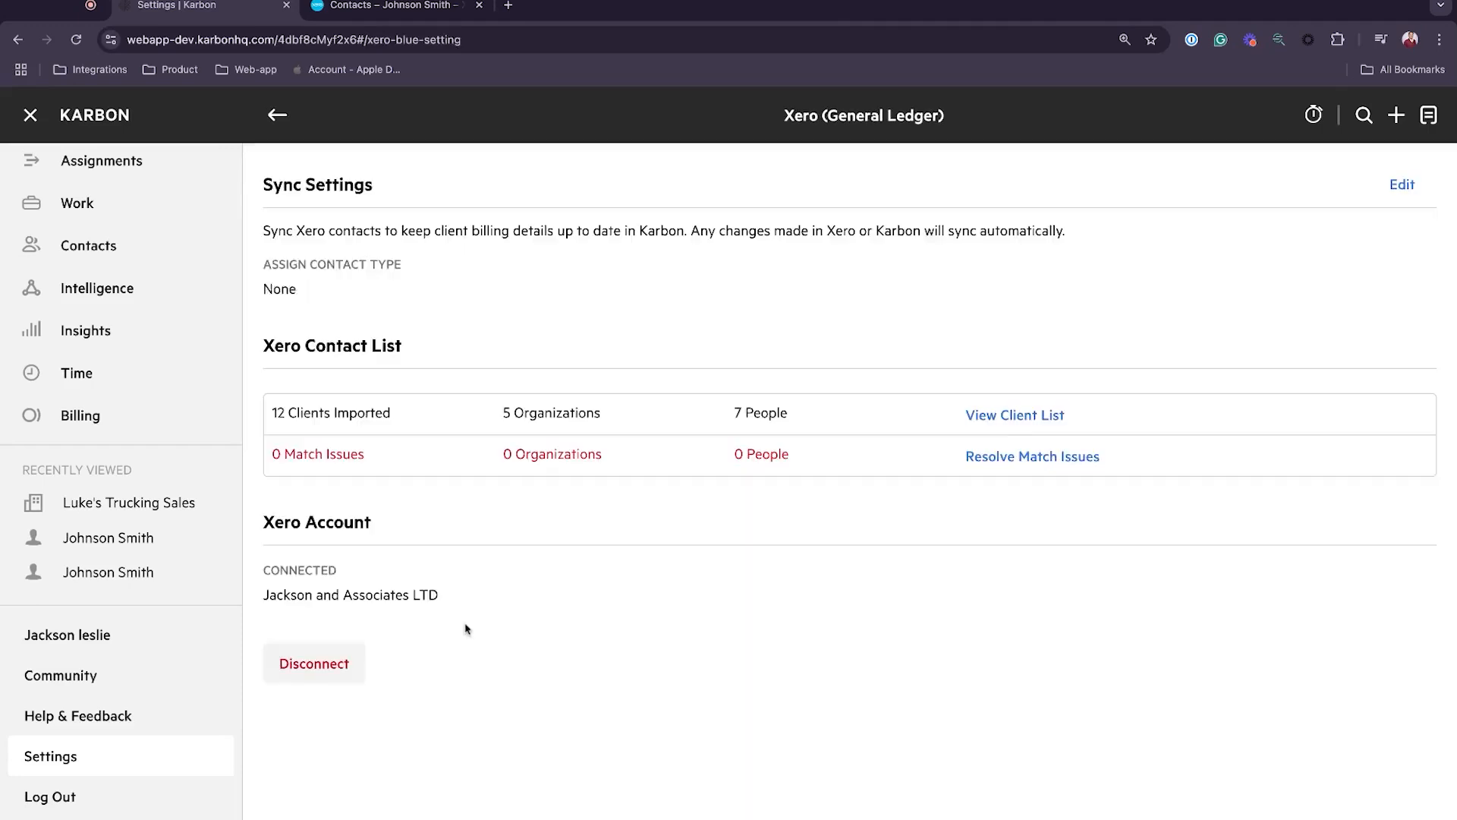
click(991, 414)
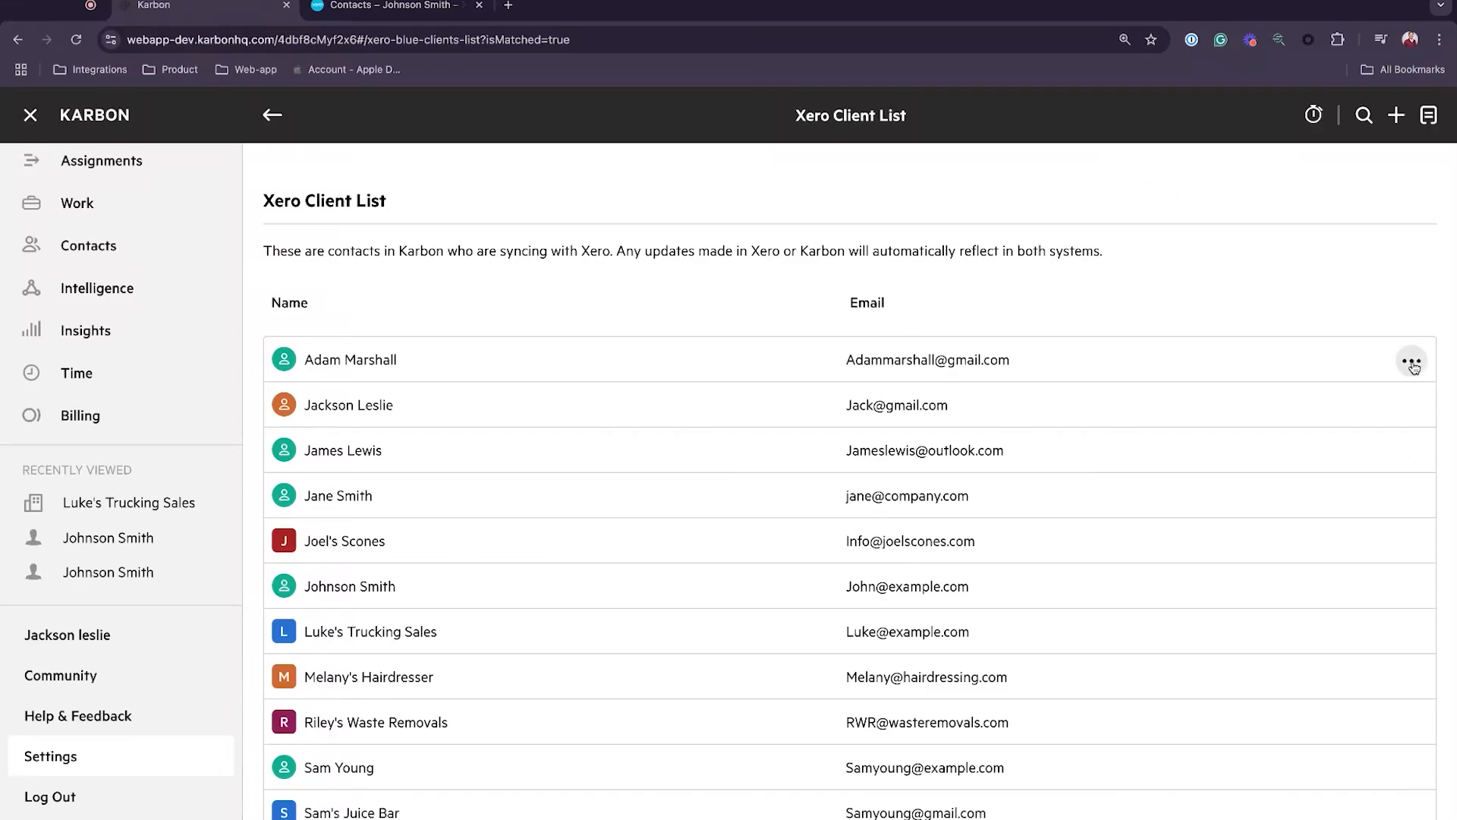
Open the first listed client's record in Xero, and switch back to the client list in Karbon.
click(1411, 362)
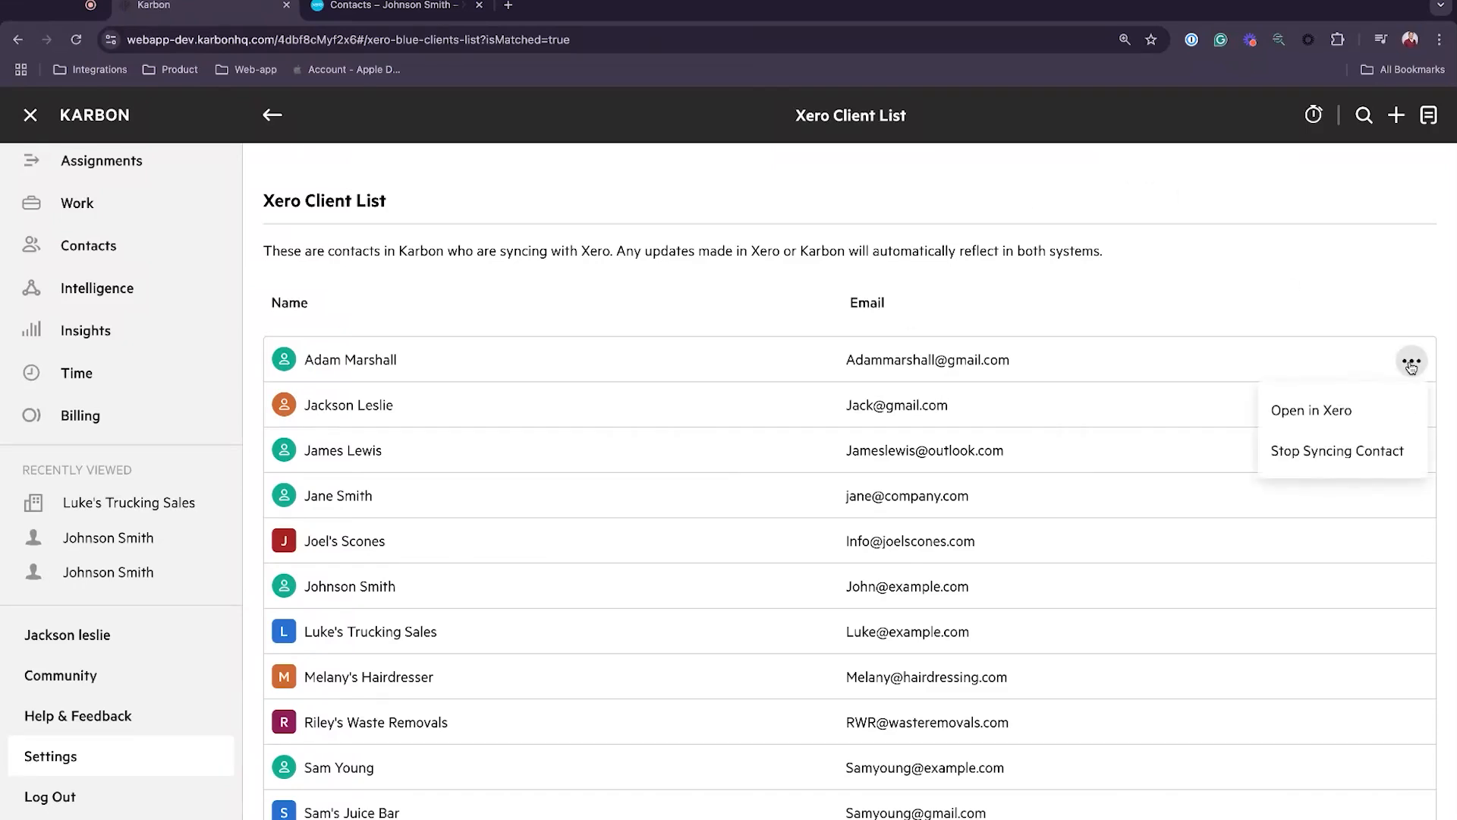
click(1328, 412)
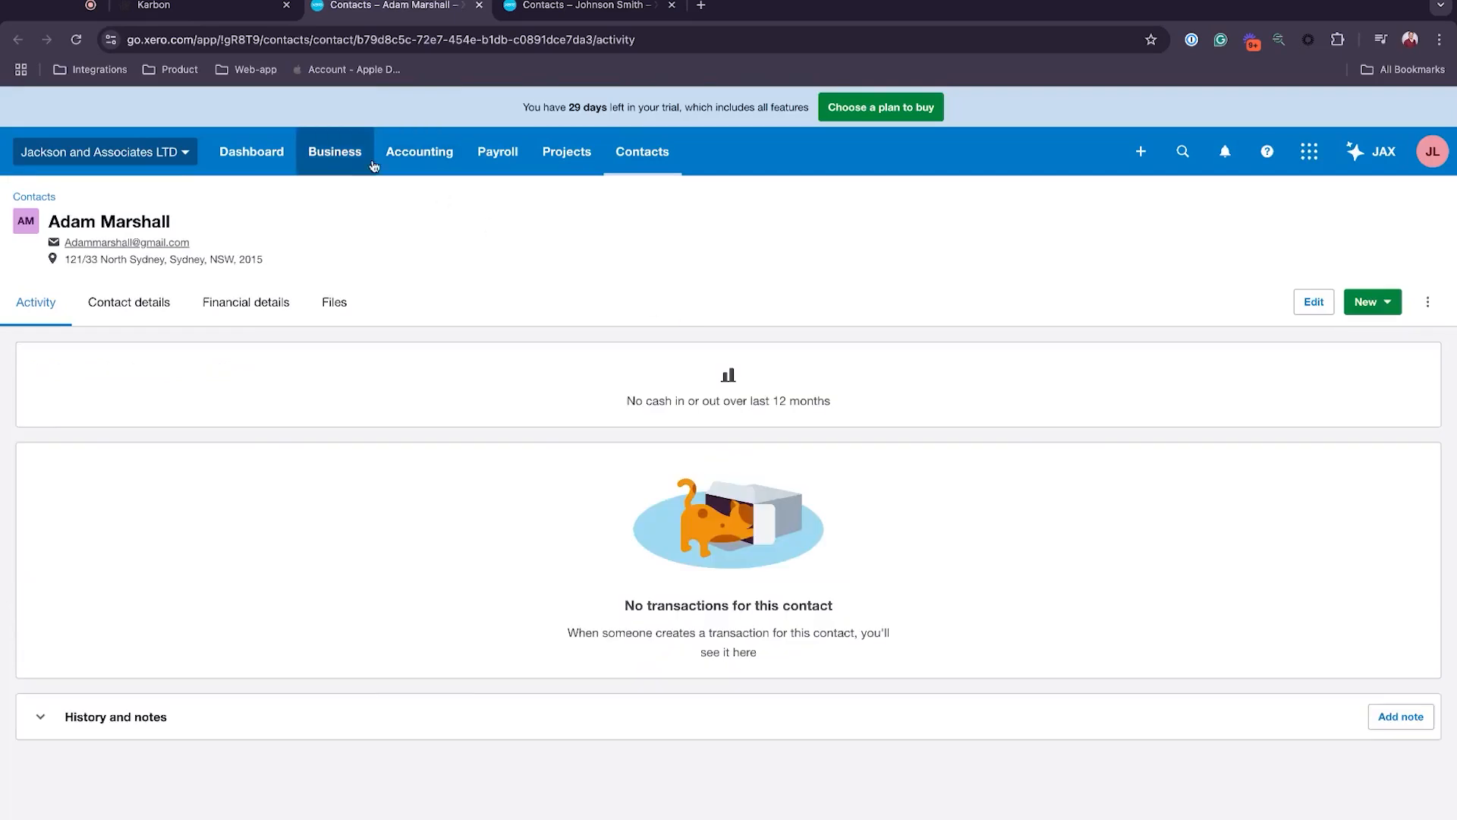
click(218, 7)
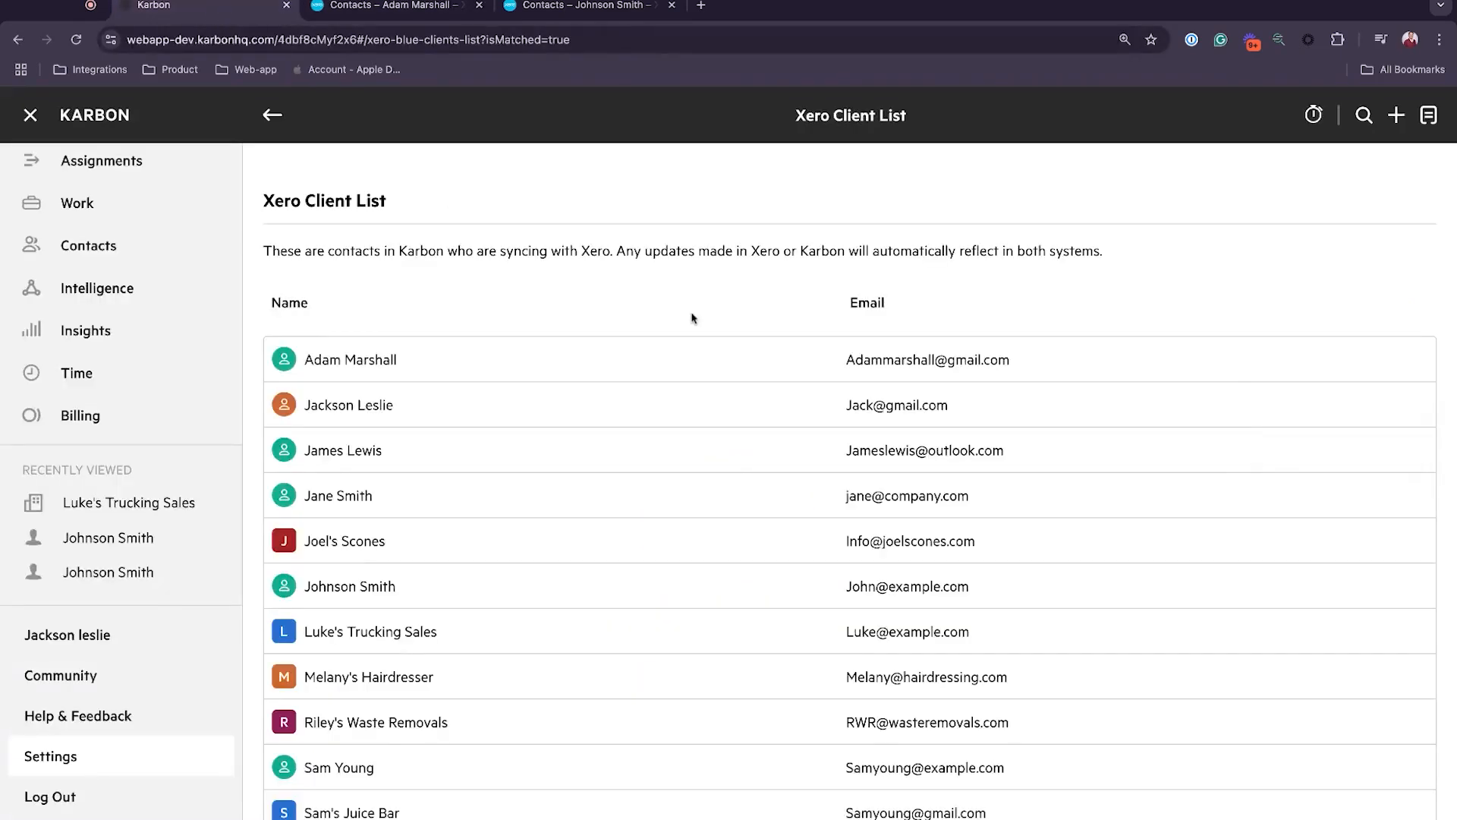
Open the first client in the Xero client list, change the contact's last name in the basic details, and save.
click(357, 360)
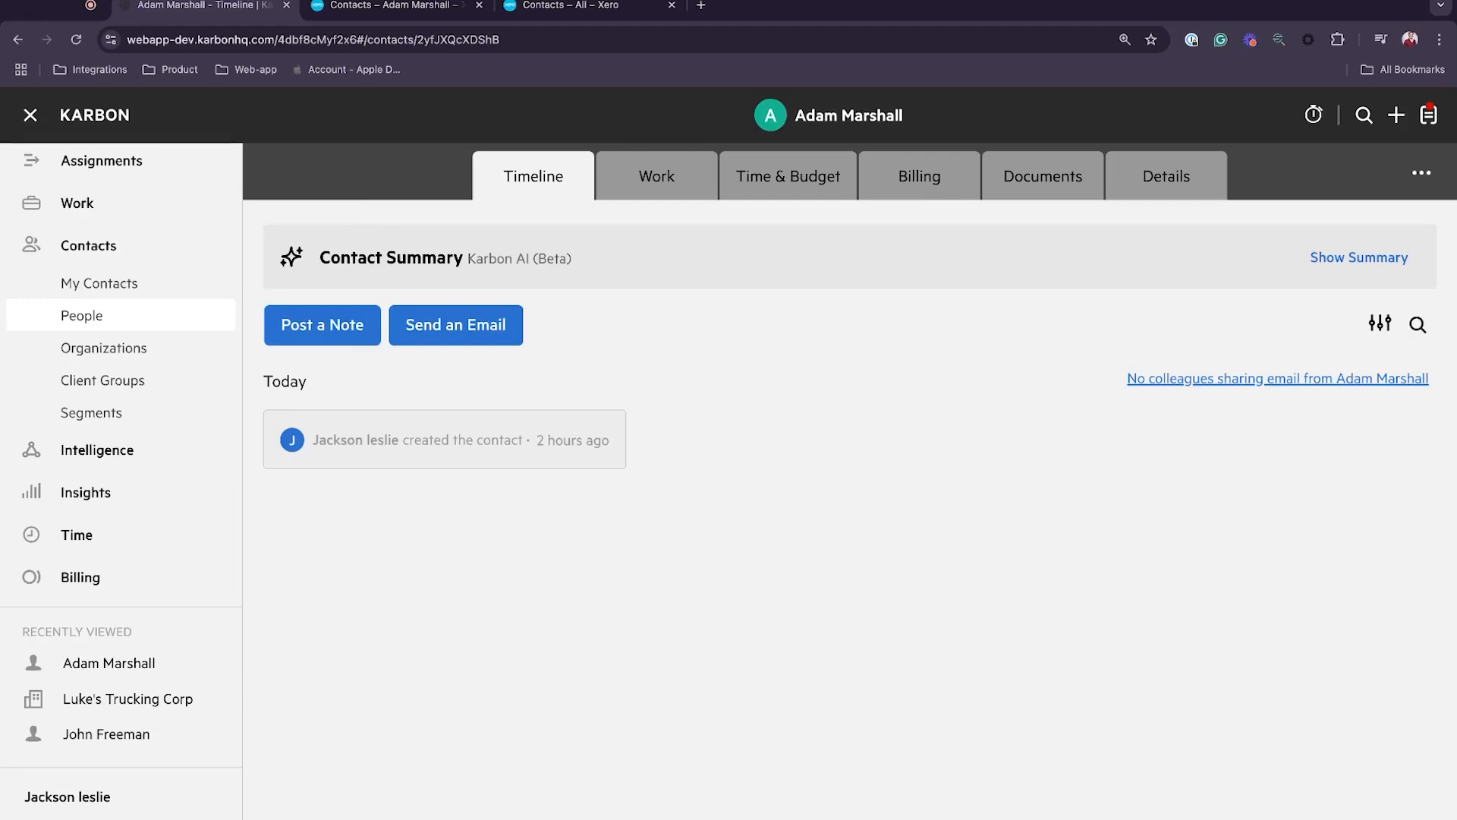
click(1166, 176)
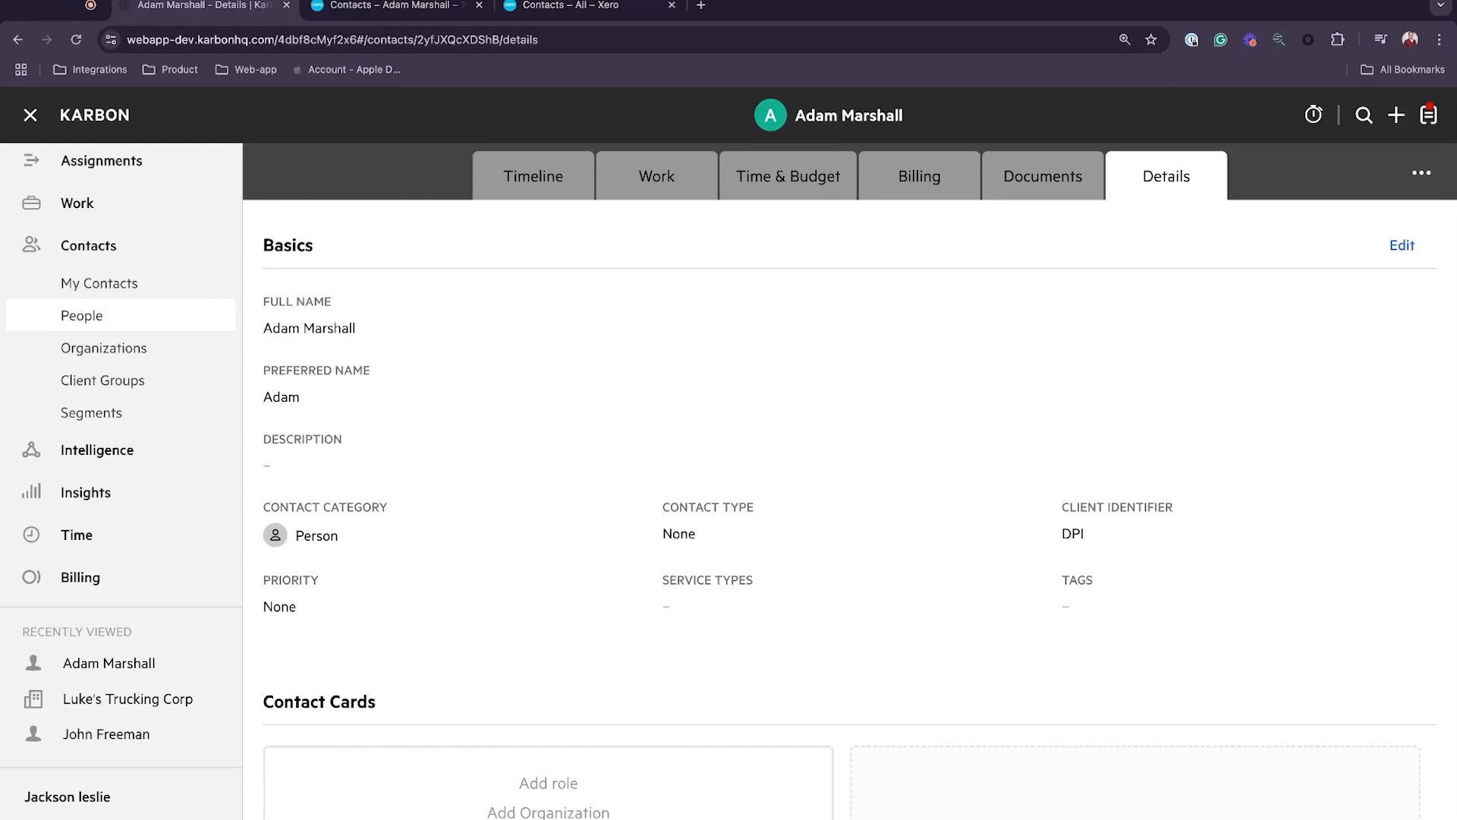
click(1378, 239)
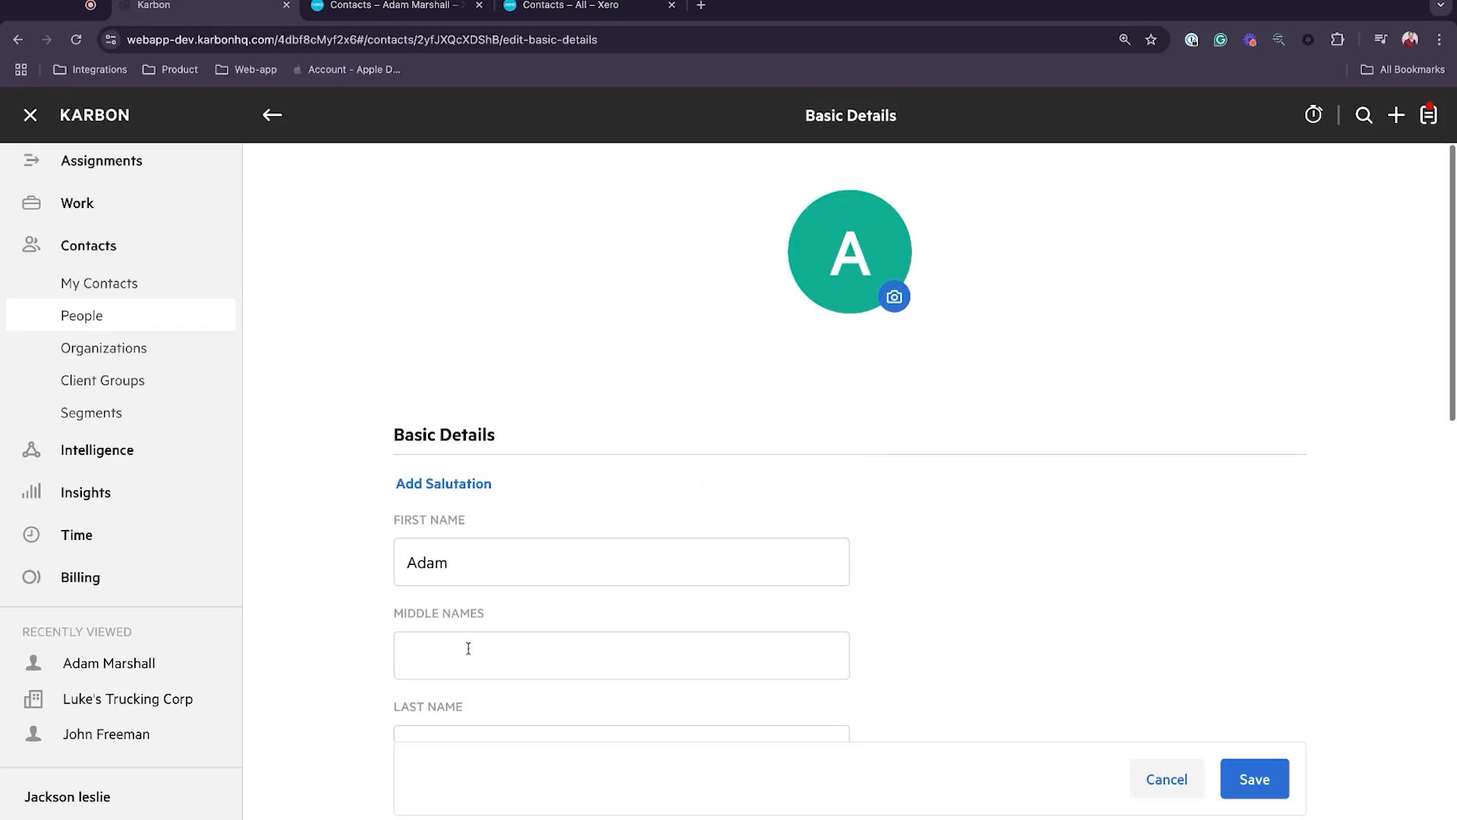
scroll(559, 648, down, 2)
double_click(447, 649)
text(Short)
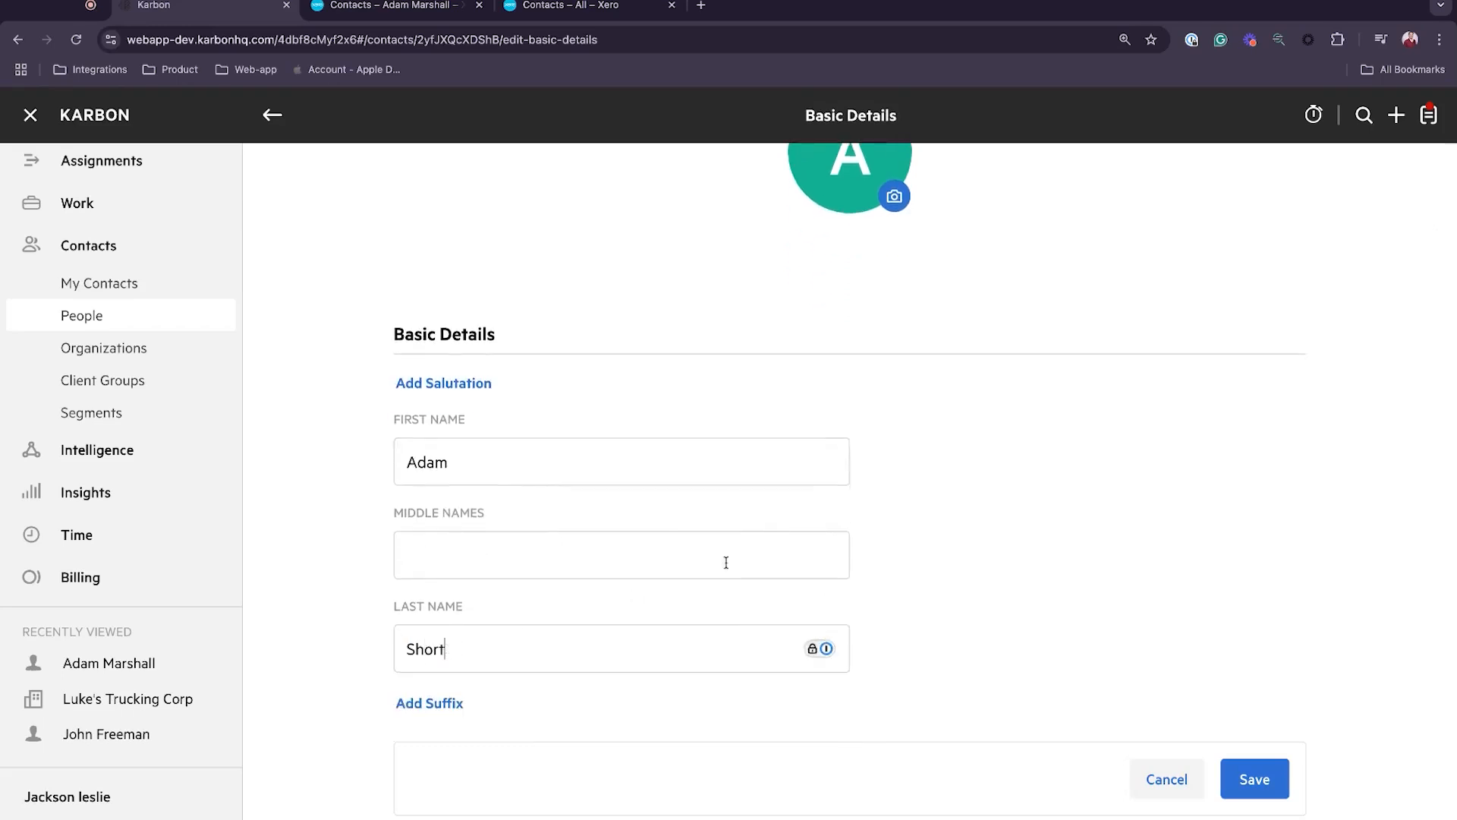
click(1265, 762)
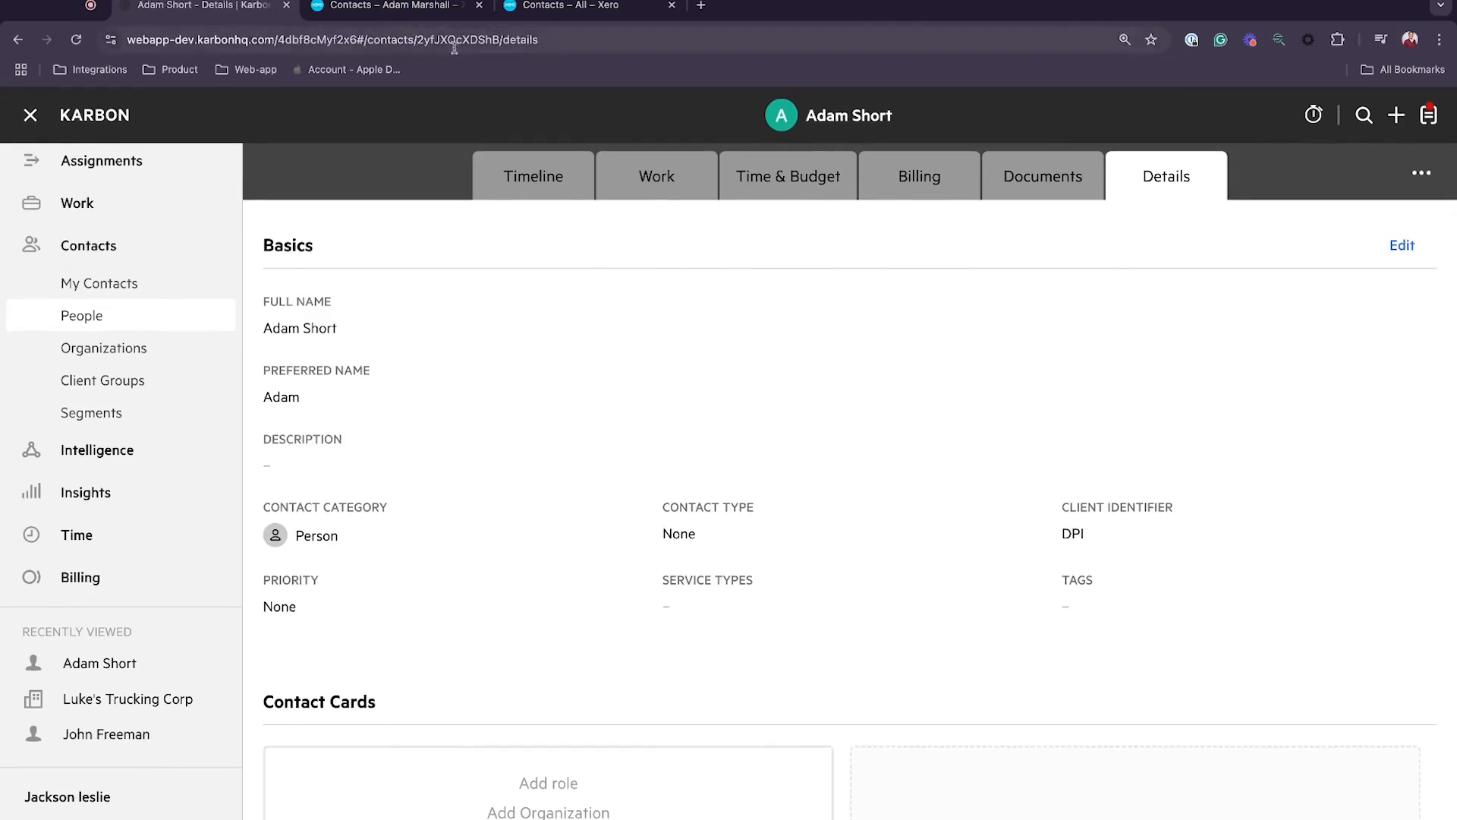
Switch to Xero, refresh the same client's record, update the contact's email address to match the new last name, and save it.
click(417, 16)
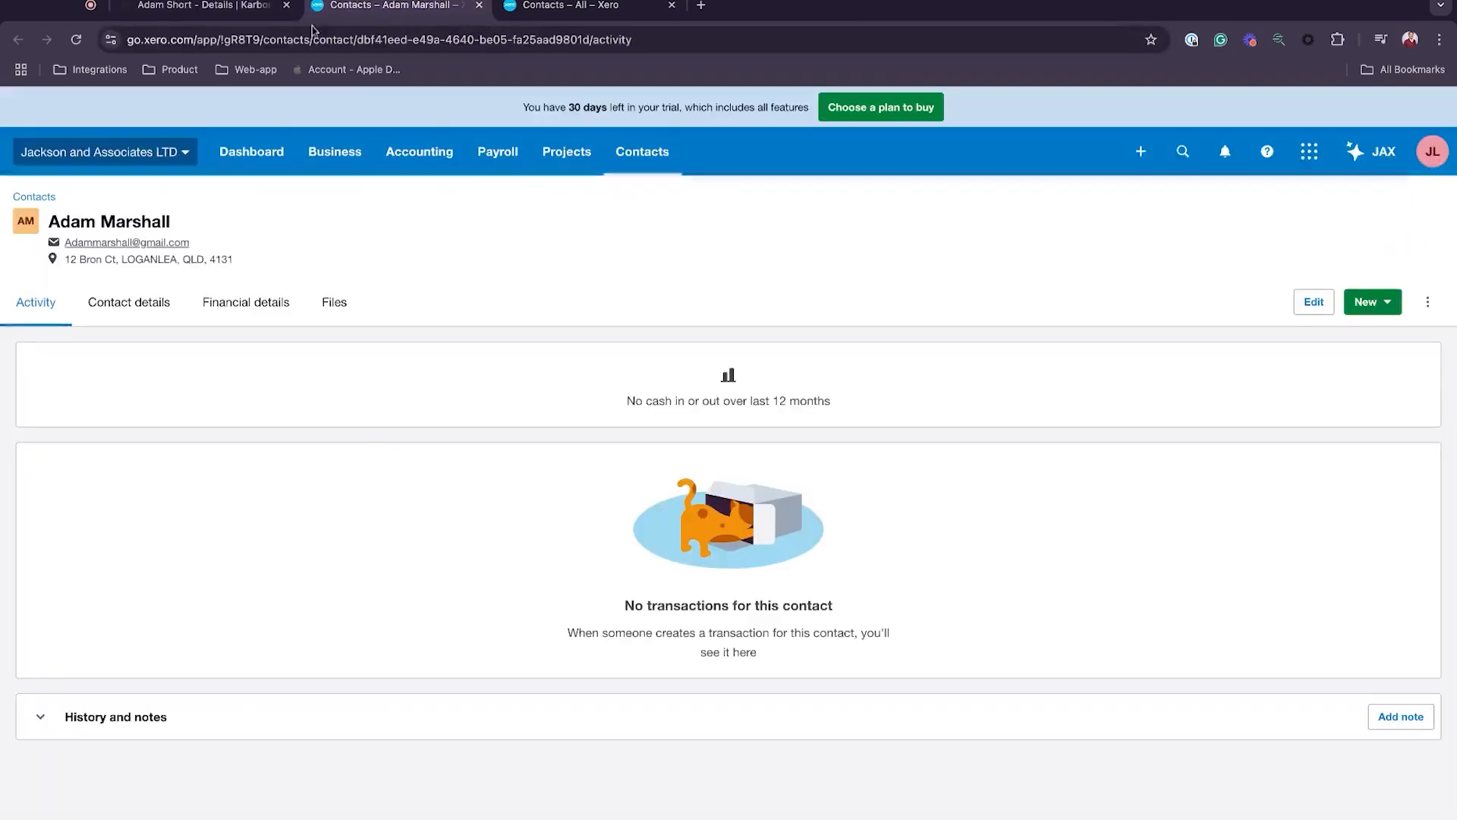
click(77, 41)
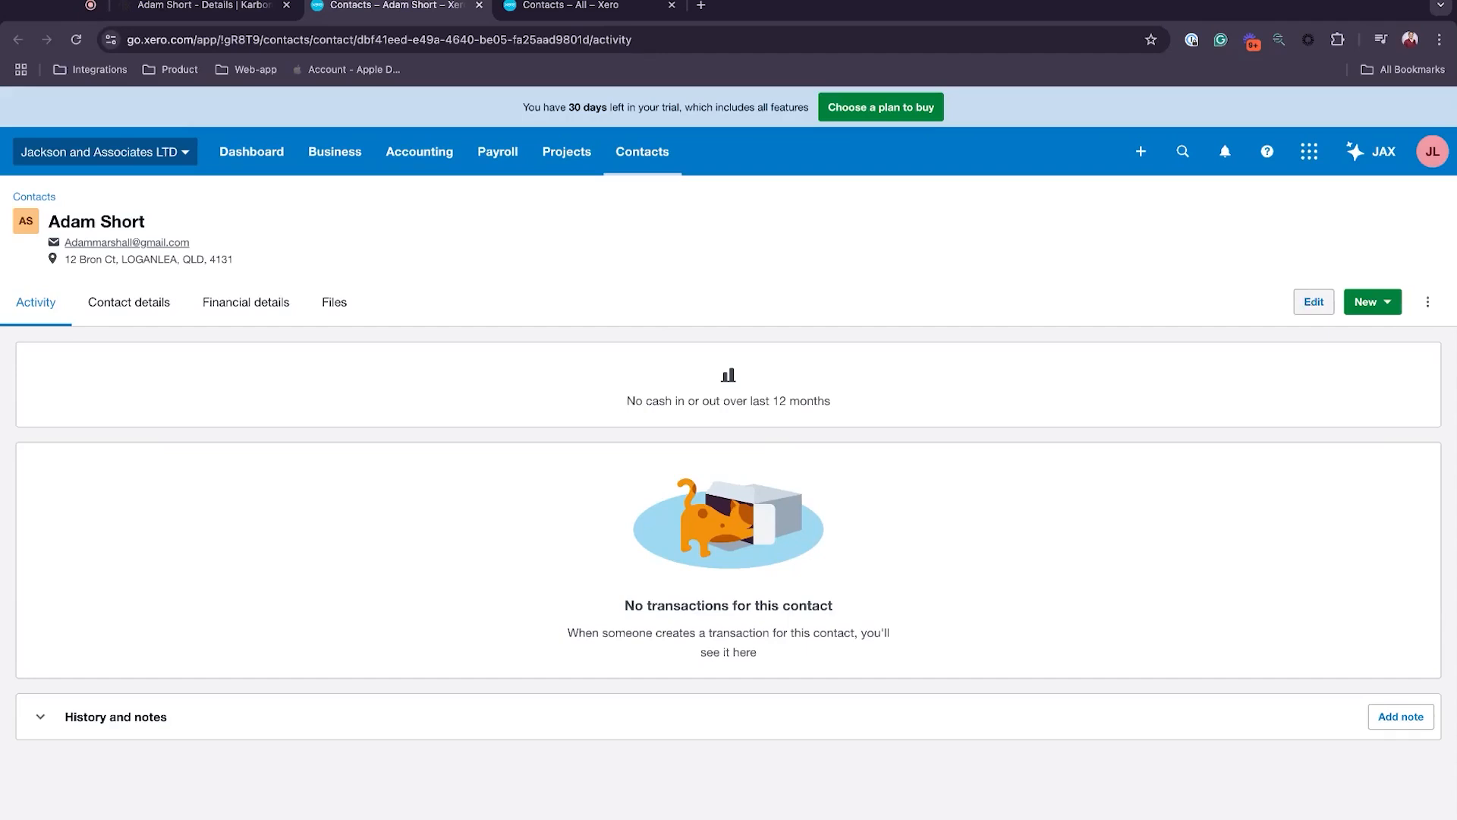
click(1314, 302)
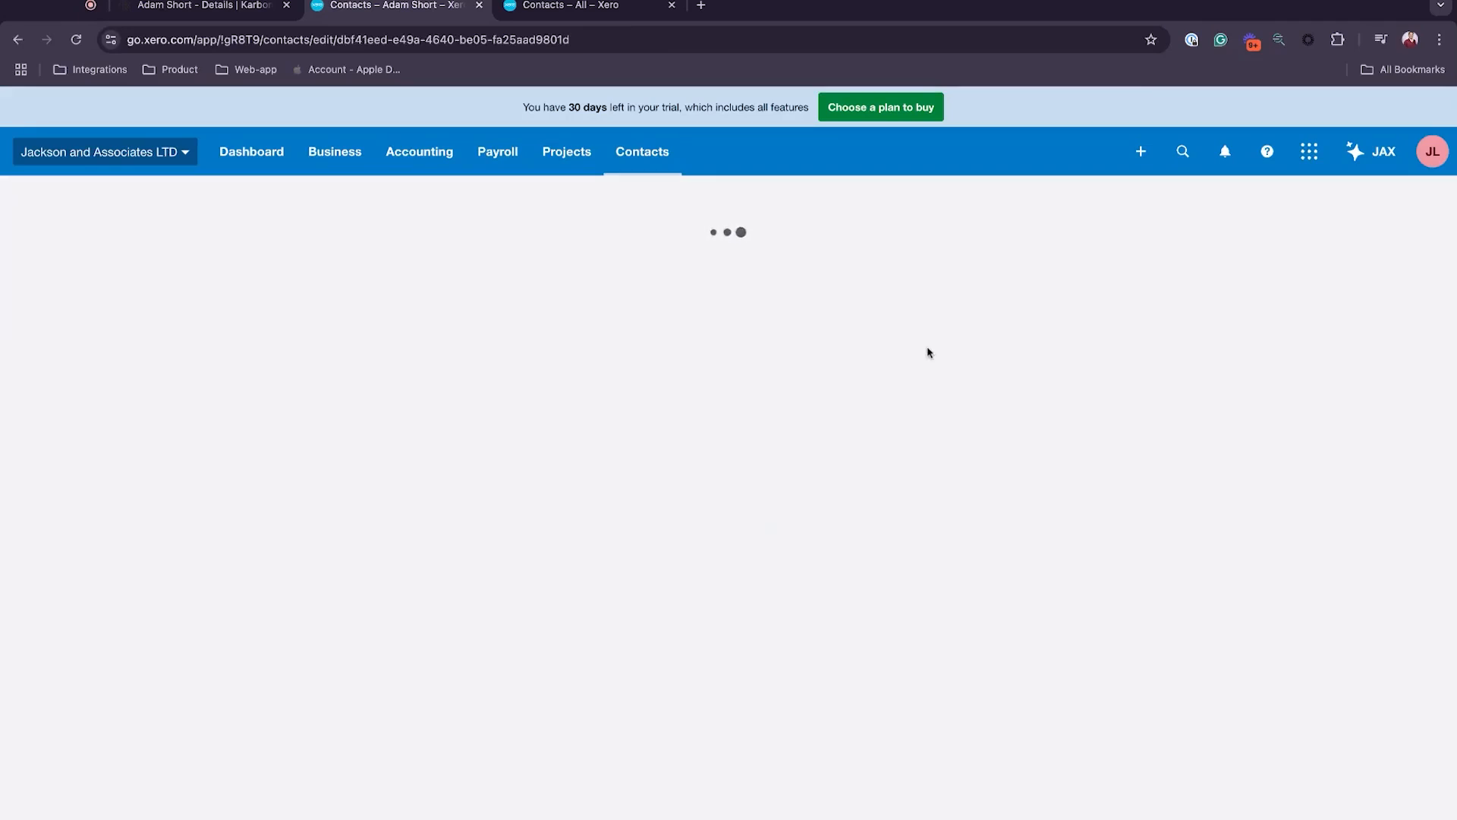
scroll(787, 538, down, 1)
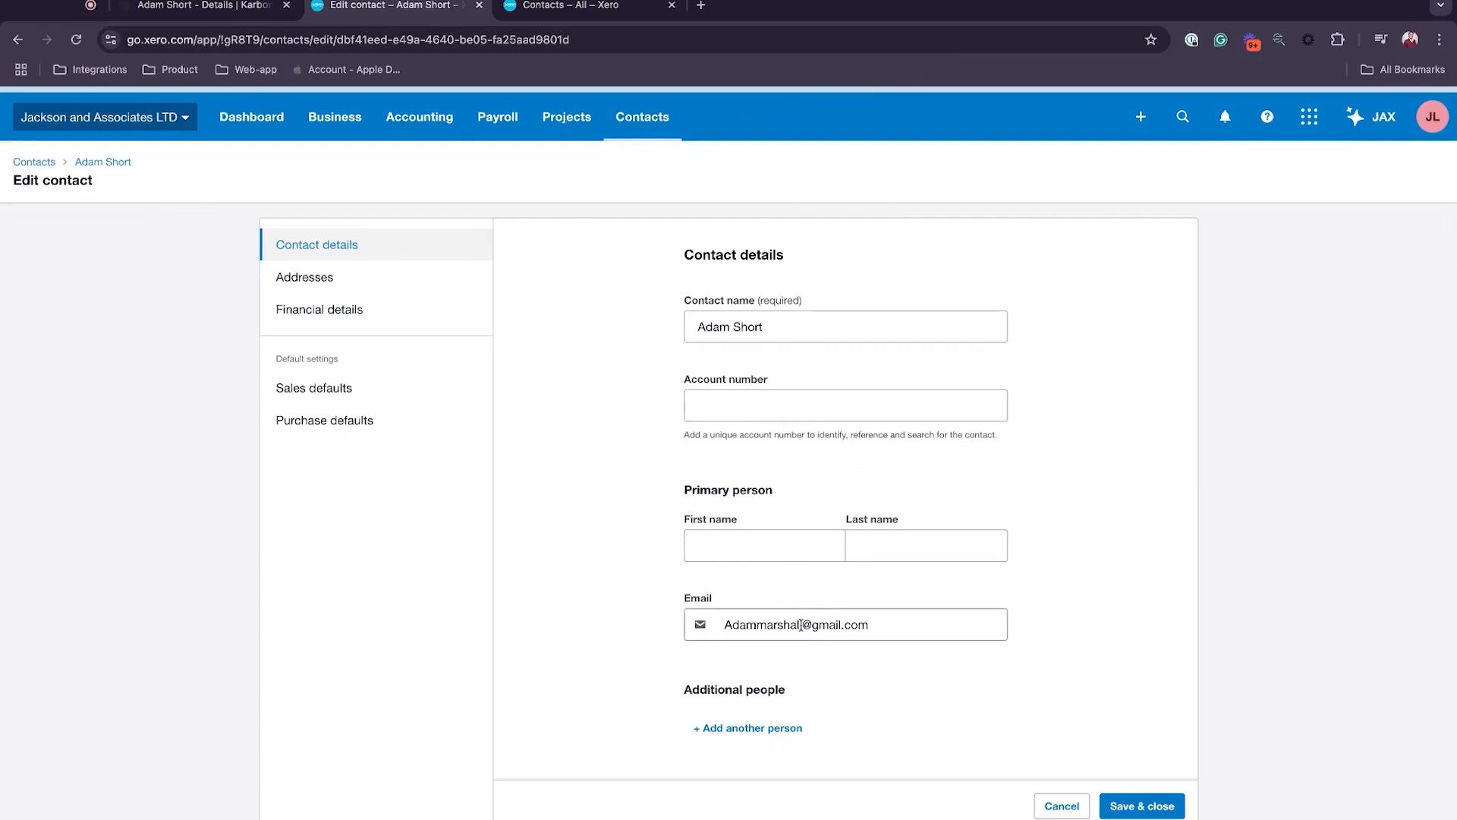
drag(803, 625, 757, 625)
text(short)
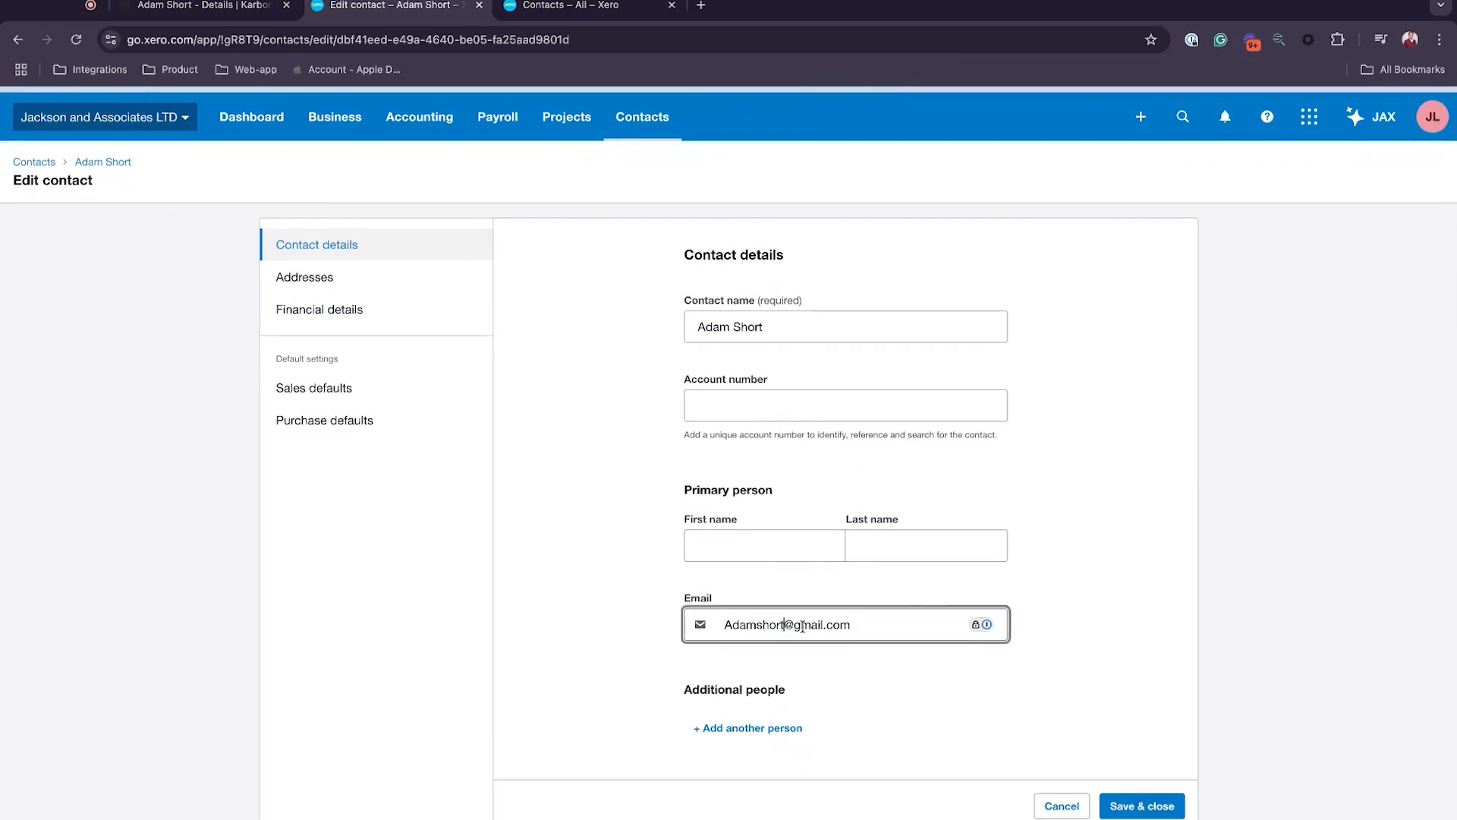
click(763, 595)
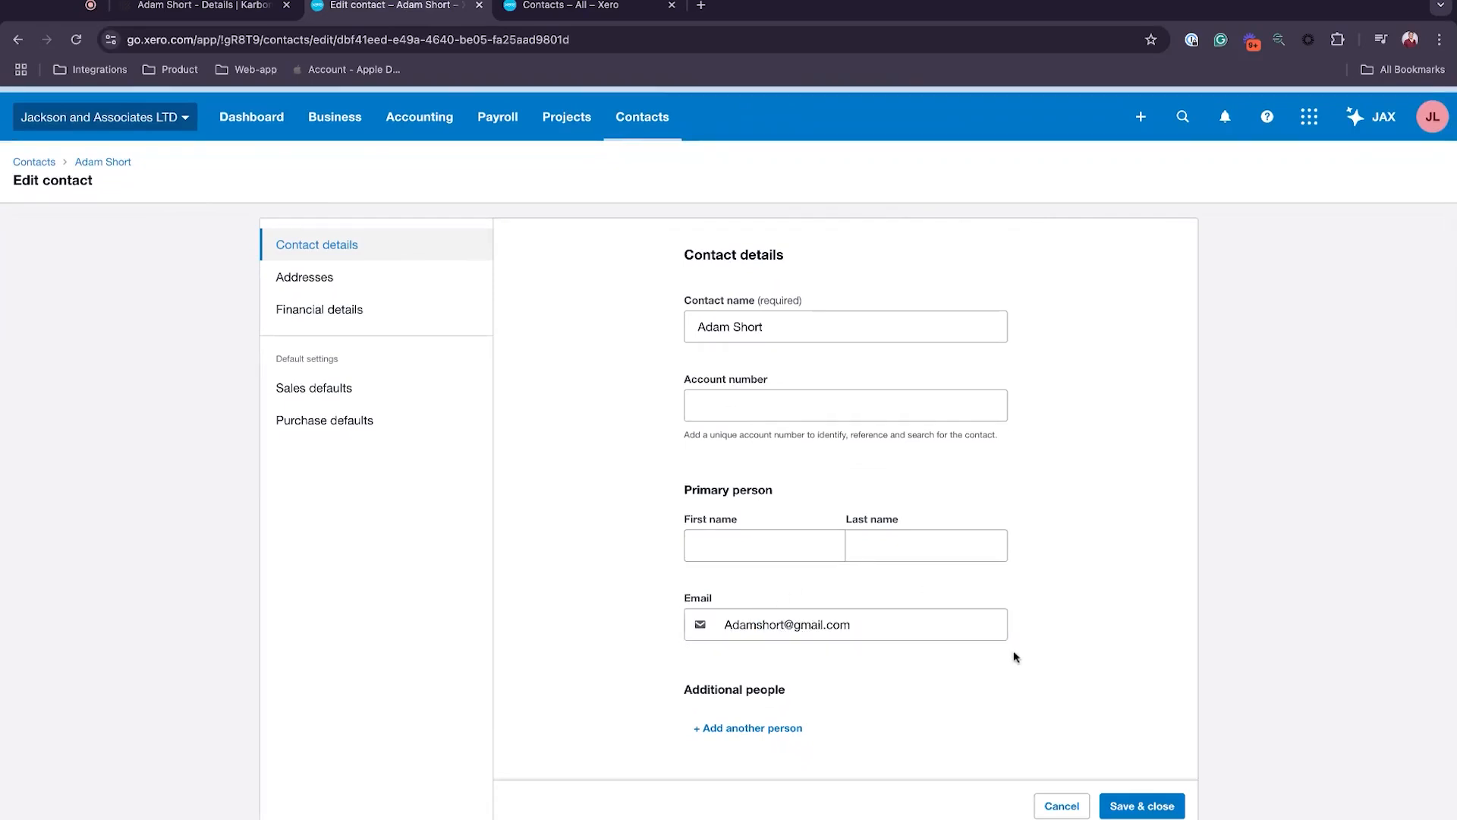
click(1142, 805)
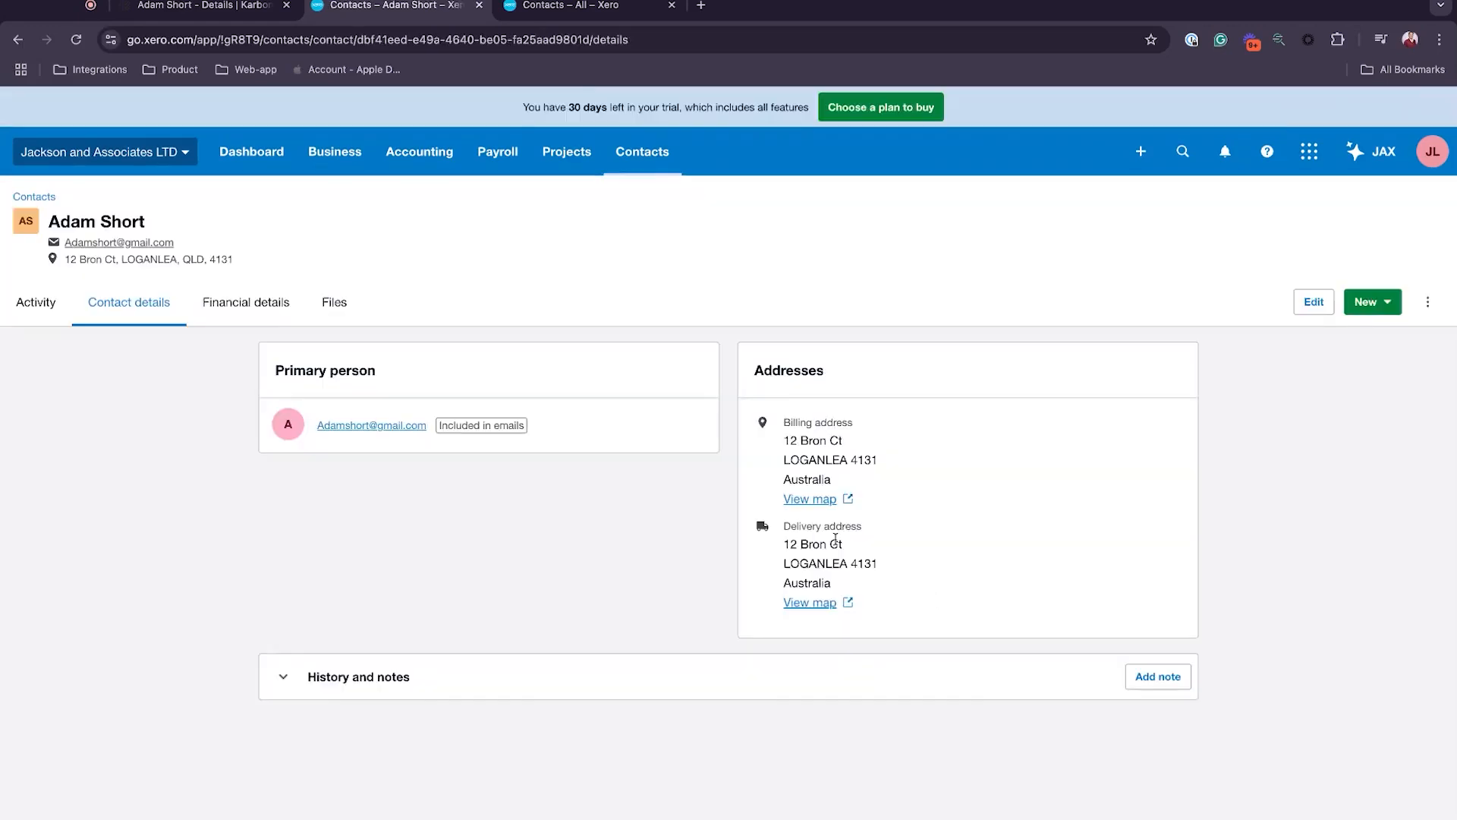
Switch back to Karbon, reload the client's details, and check the email on the contact card.
click(205, 9)
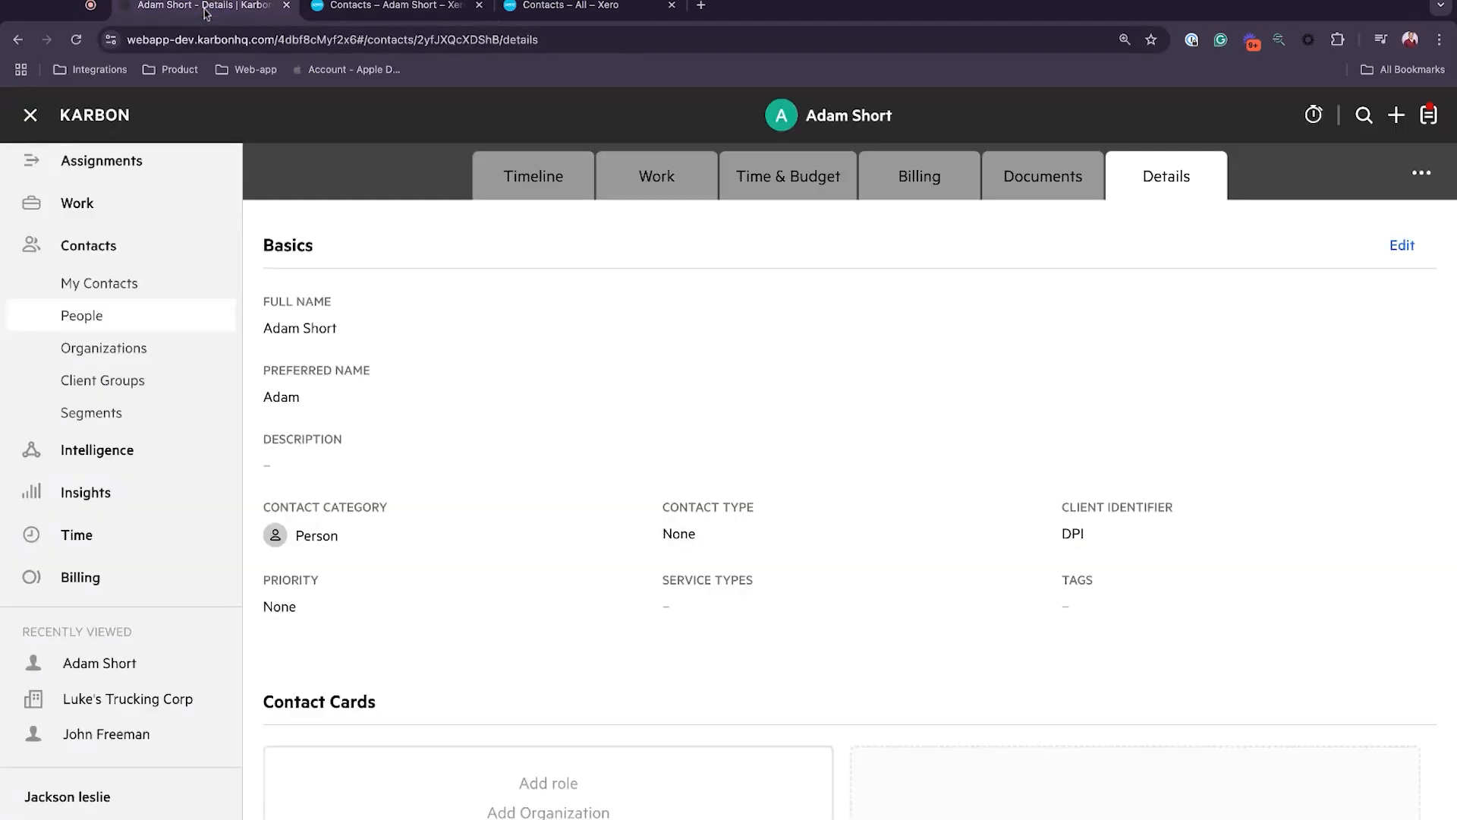
click(76, 40)
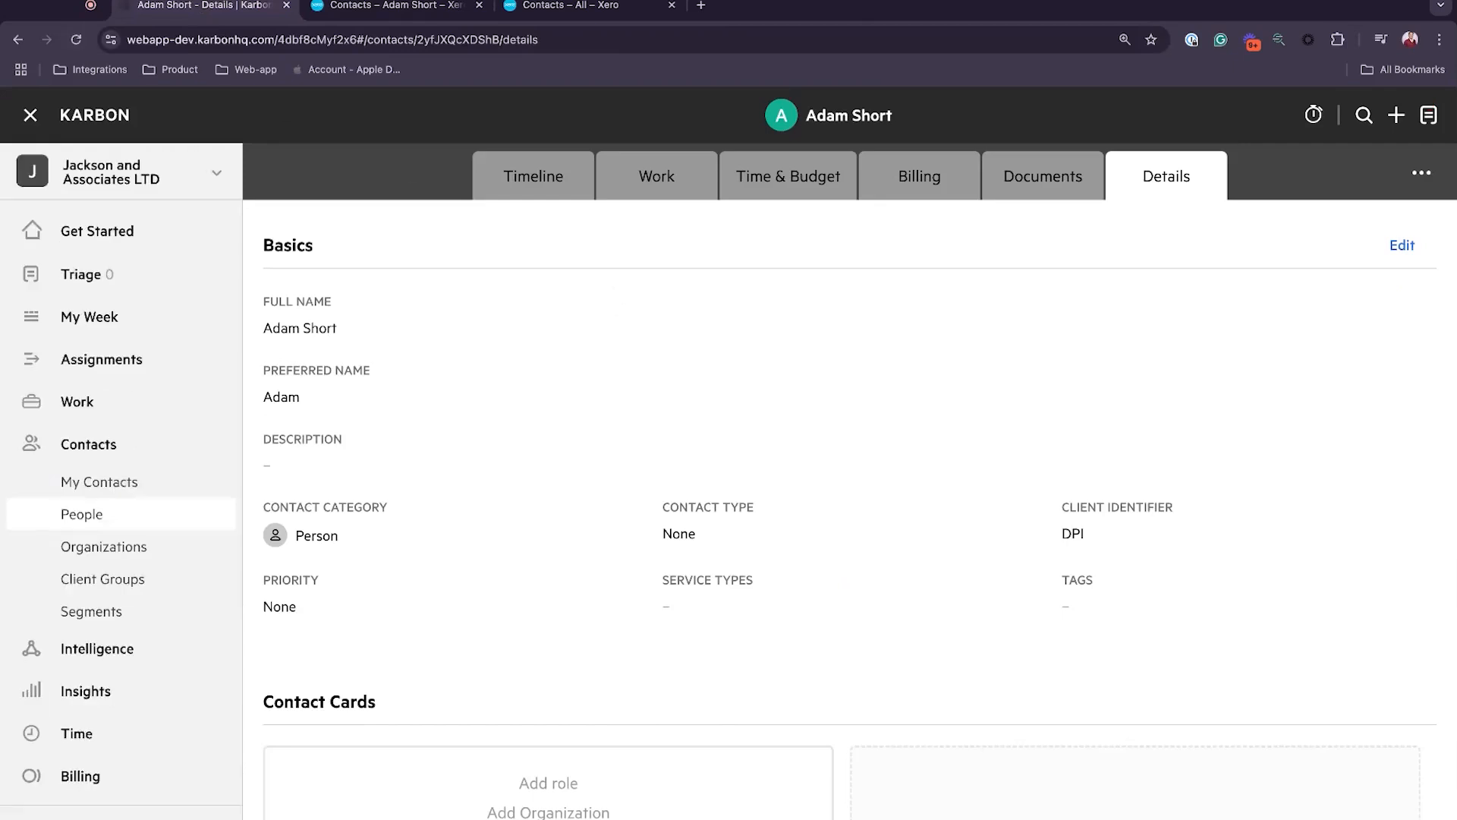
scroll(565, 640, down, 3)
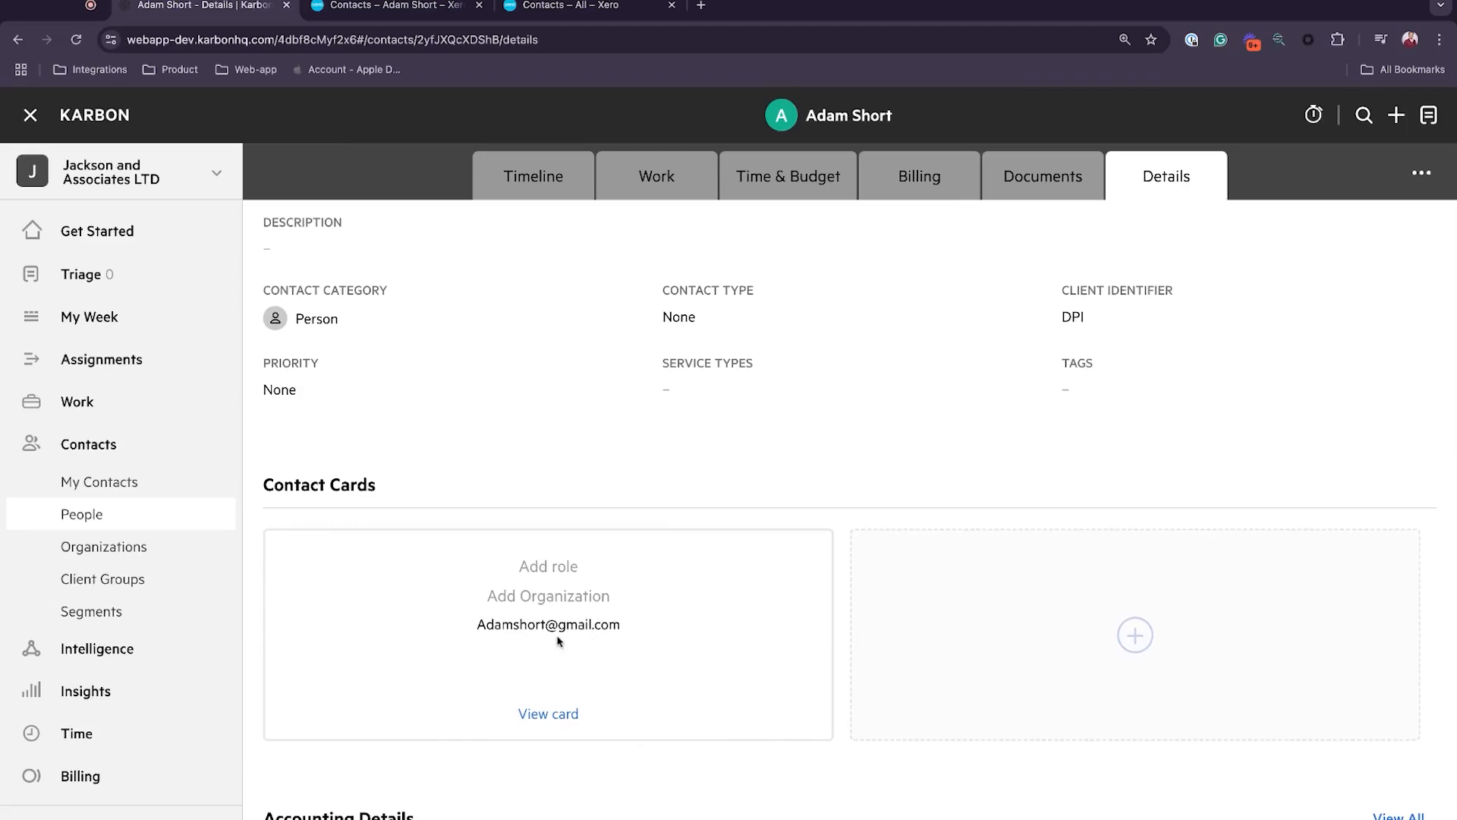
scroll(558, 641, up, 2)
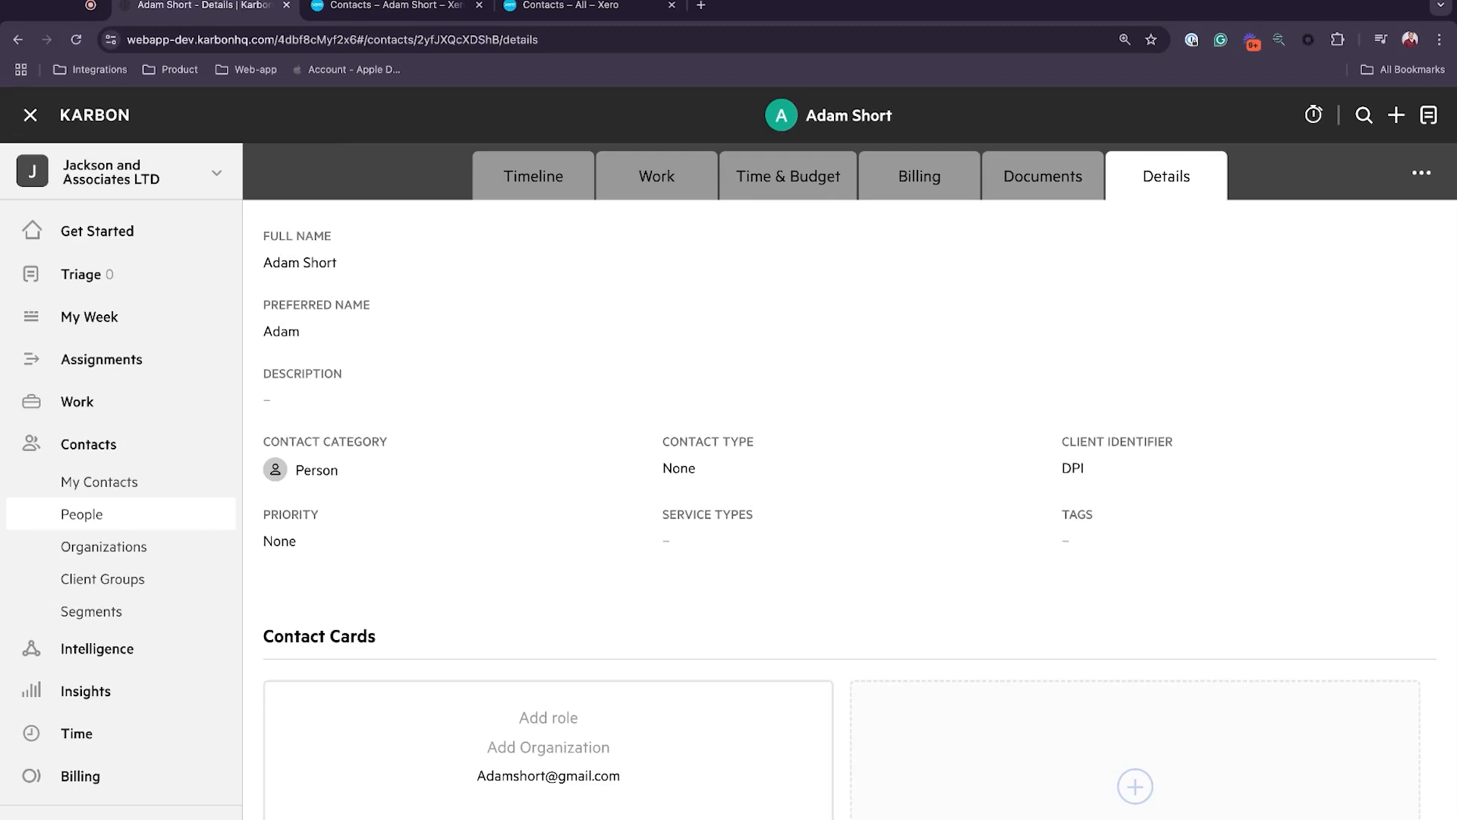
In Xero, add a new contact named Riley's Waste Removals with its email plus billing and delivery addresses, and save it.
click(410, 6)
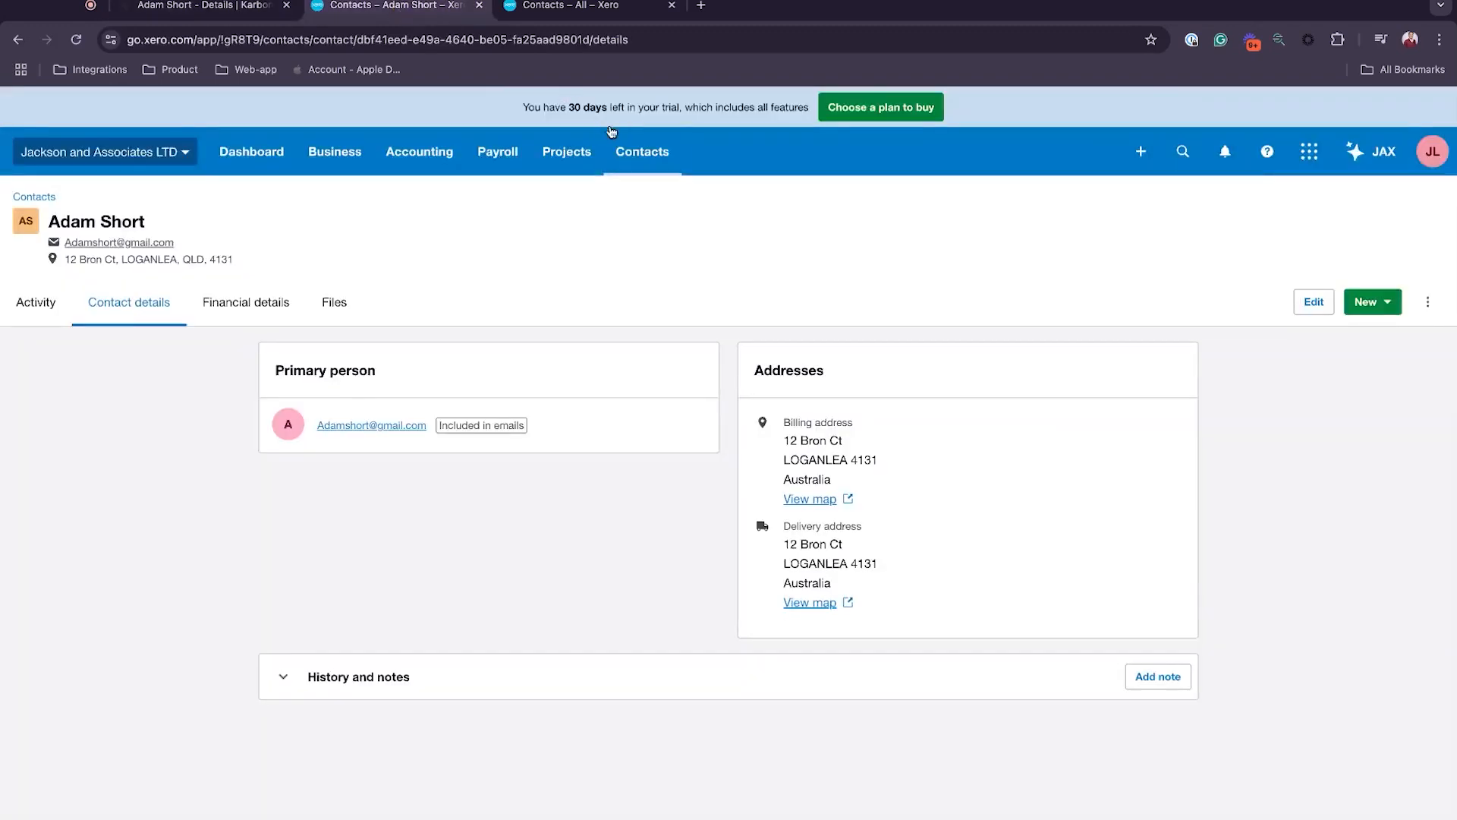
click(642, 152)
click(648, 201)
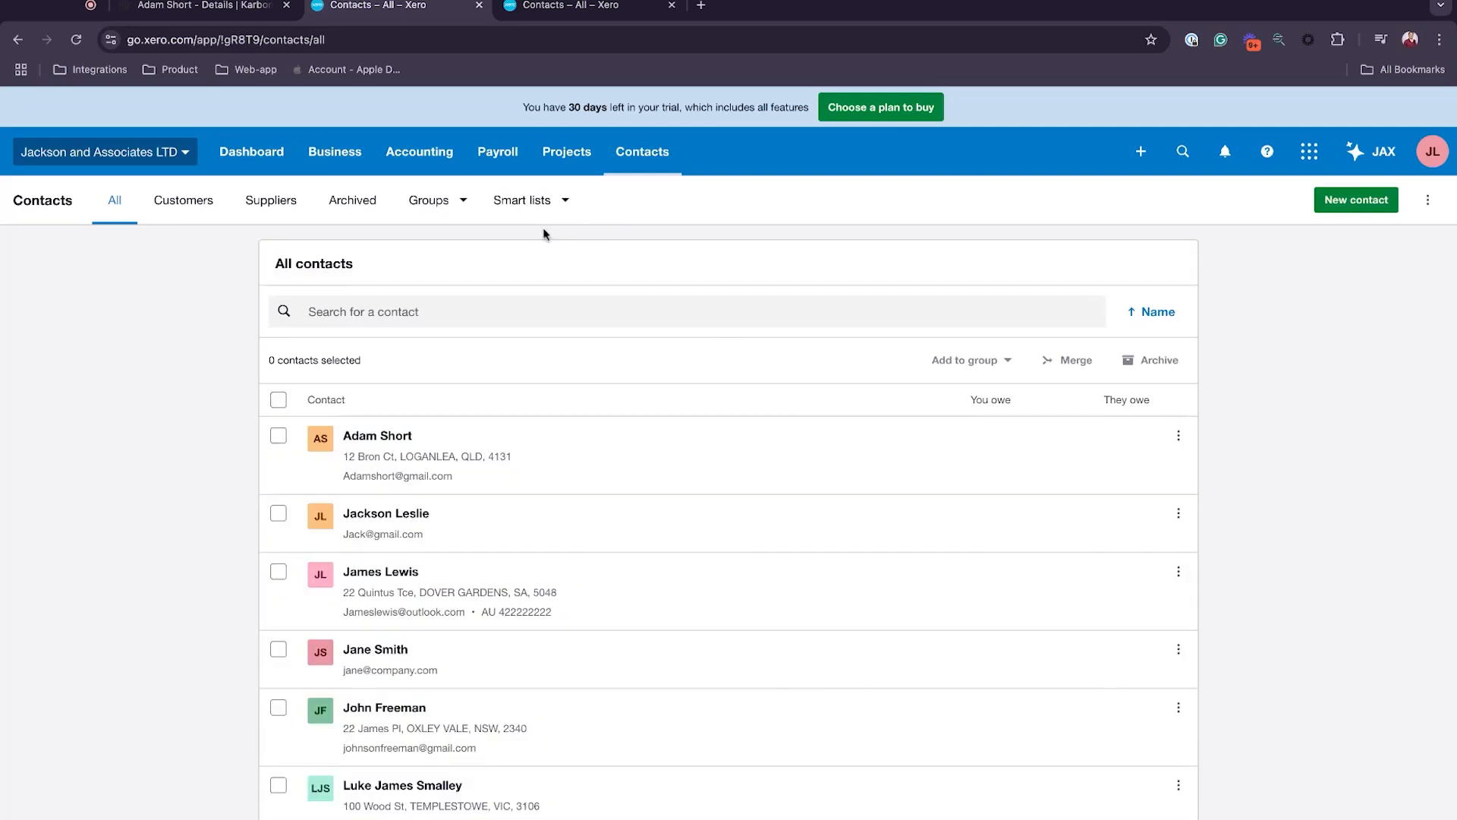
click(1330, 200)
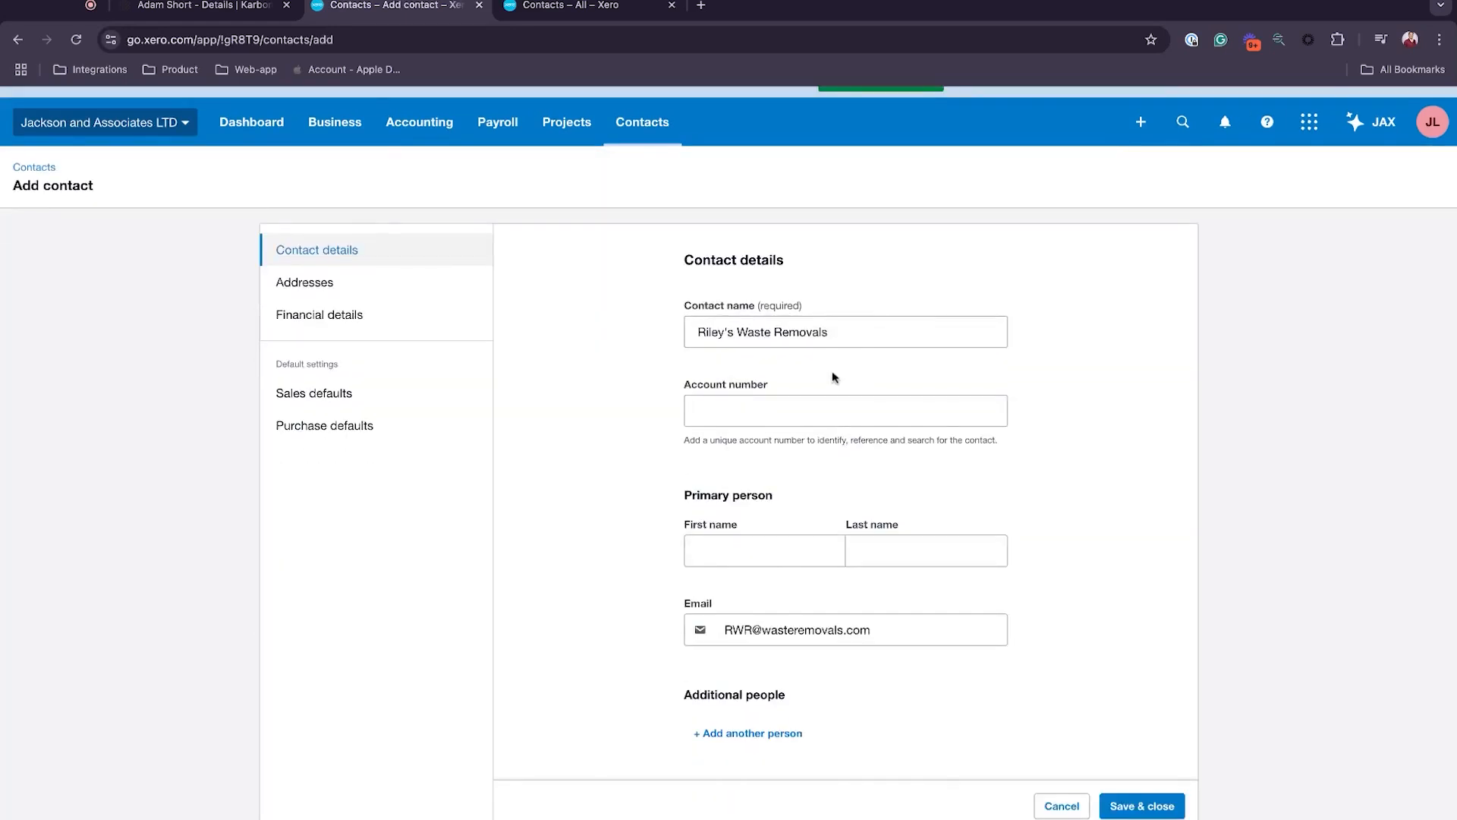
scroll(833, 377, down, 5)
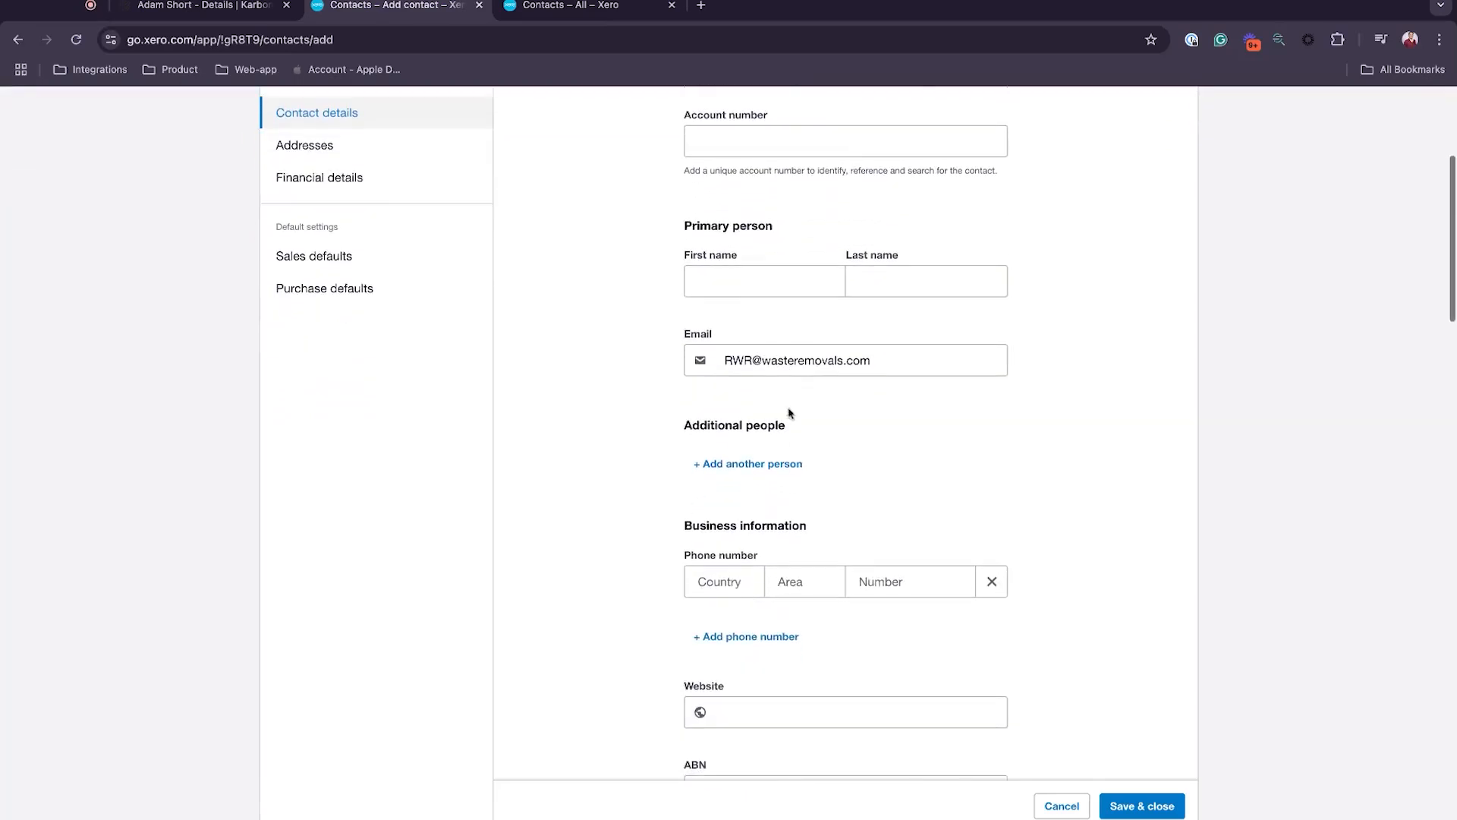
scroll(842, 430, down, 6)
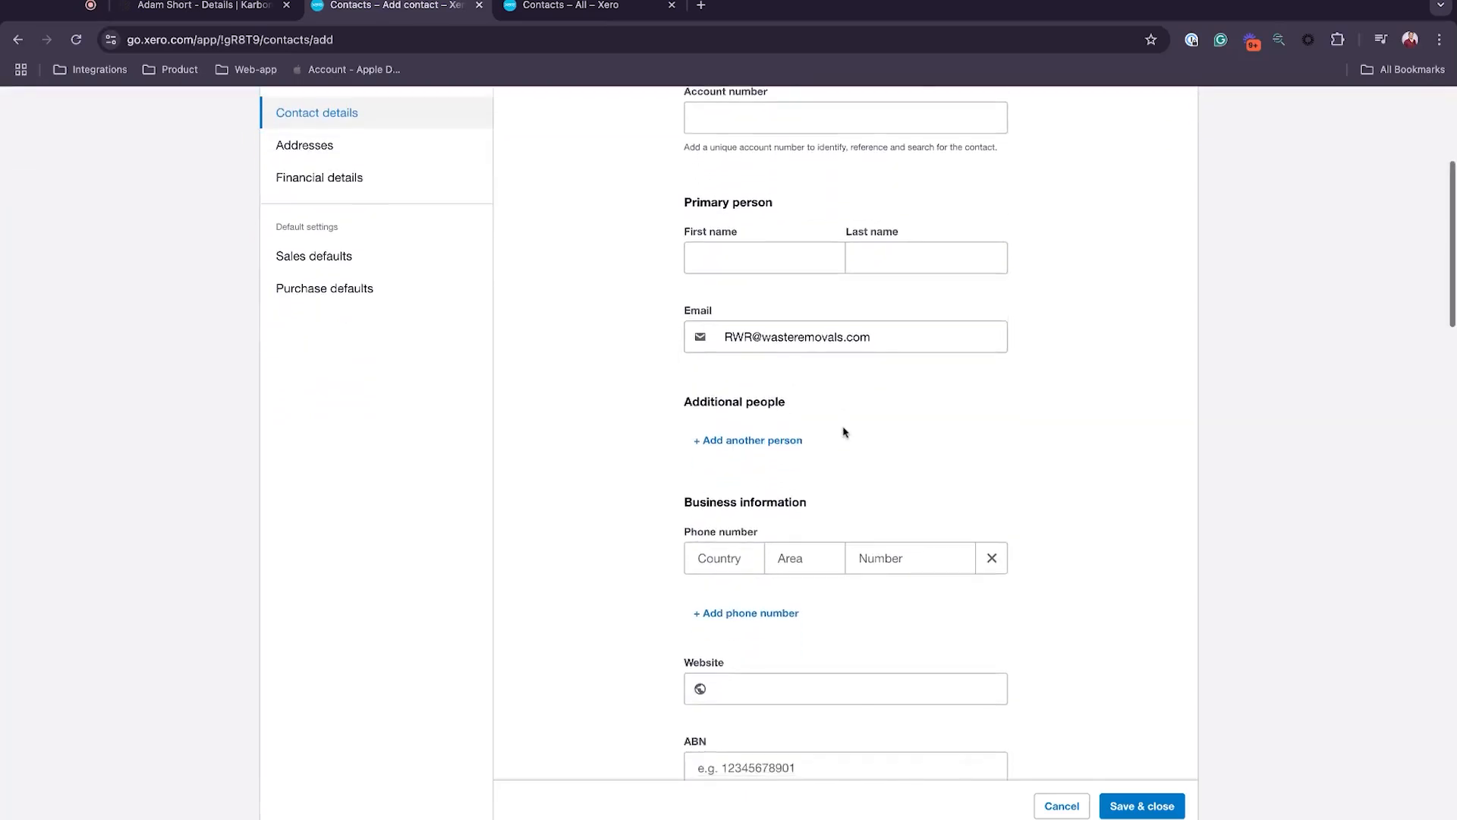
scroll(846, 448, down, 7)
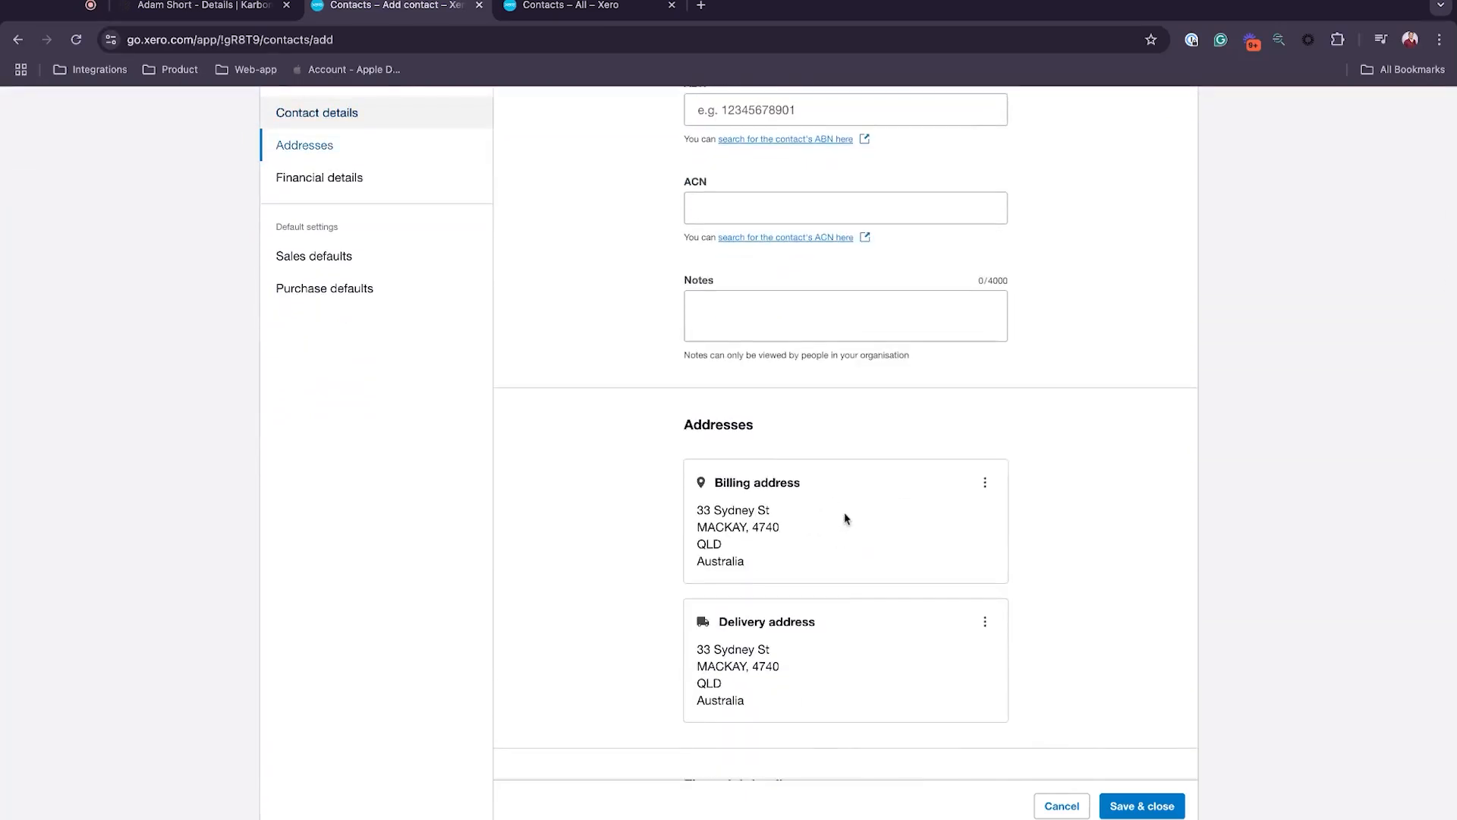
click(1128, 806)
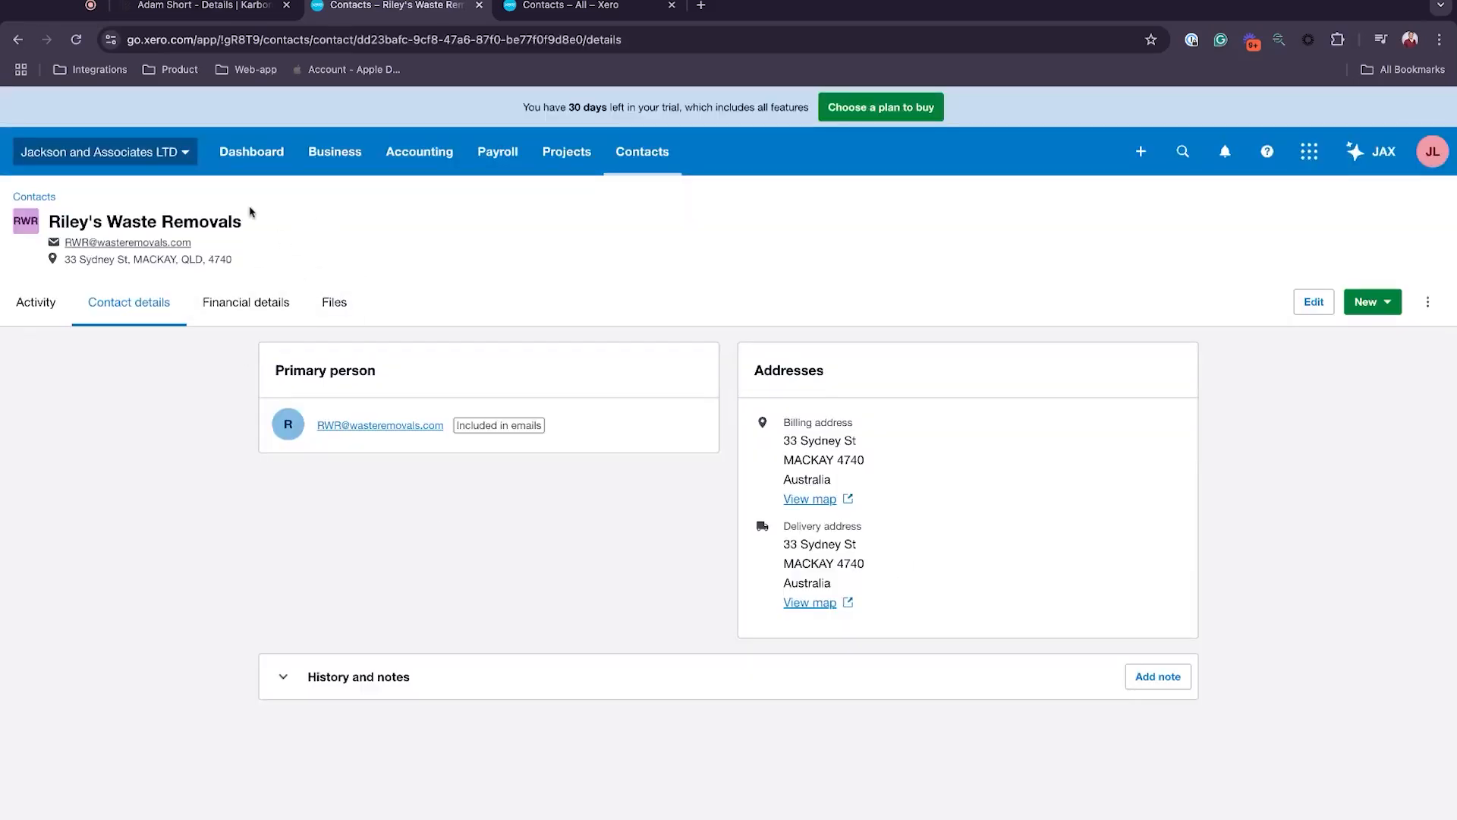
Return to Karbon's Xero (General Ledger) connected app settings, reload the imported client counts, and review the Xero client list.
click(215, 5)
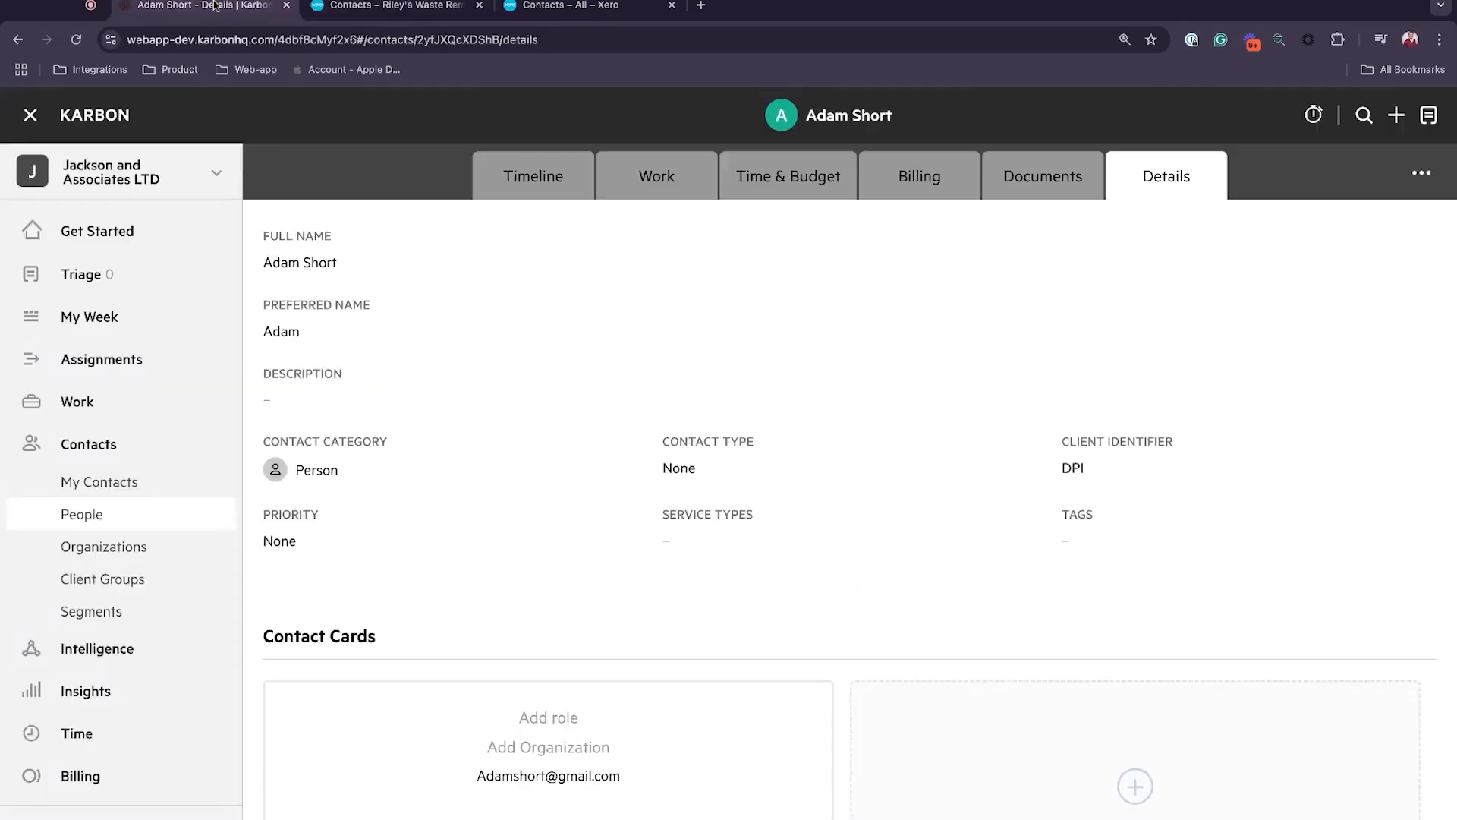
scroll(169, 608, down, 5)
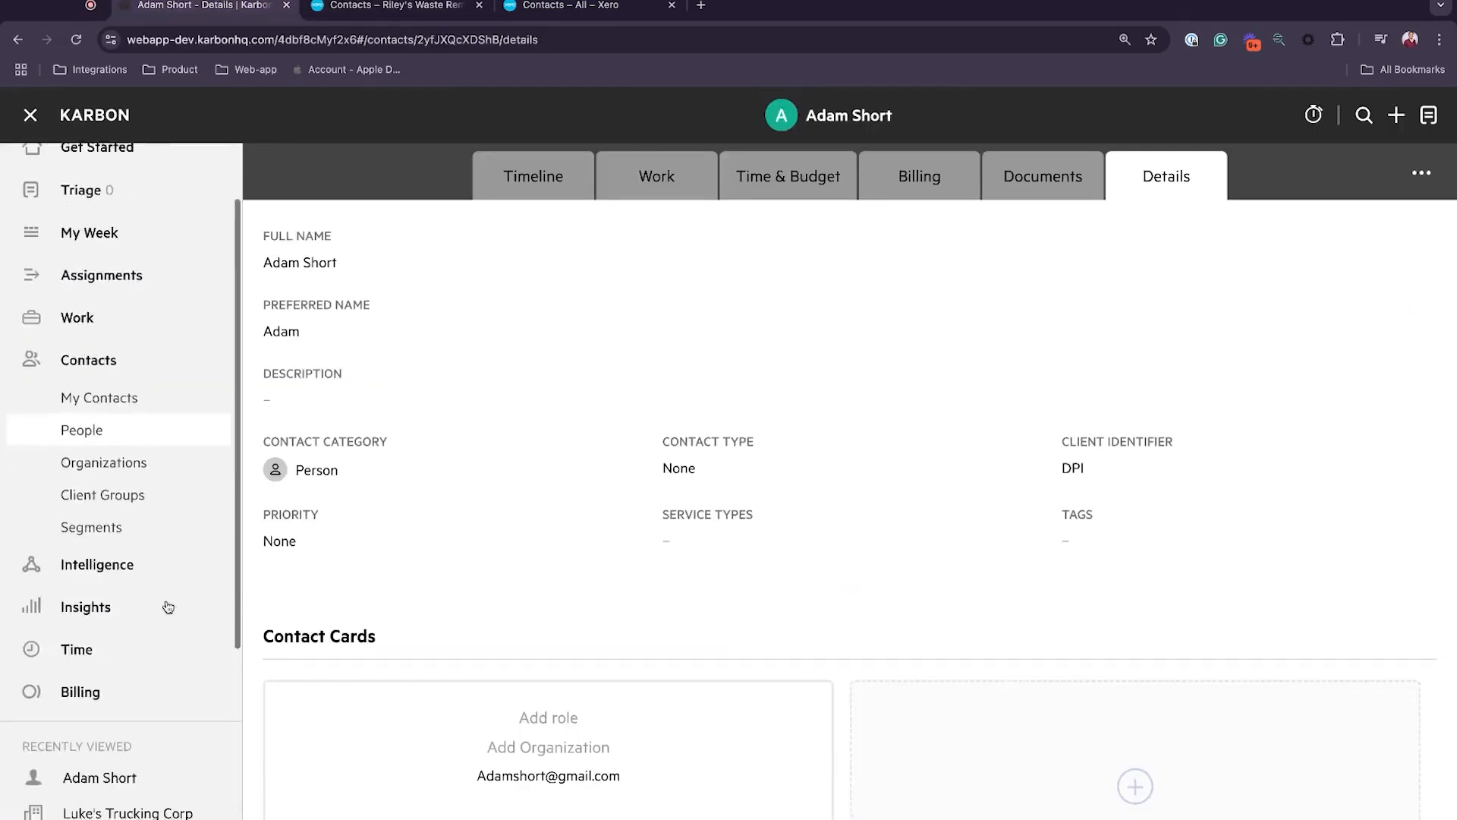
click(96, 756)
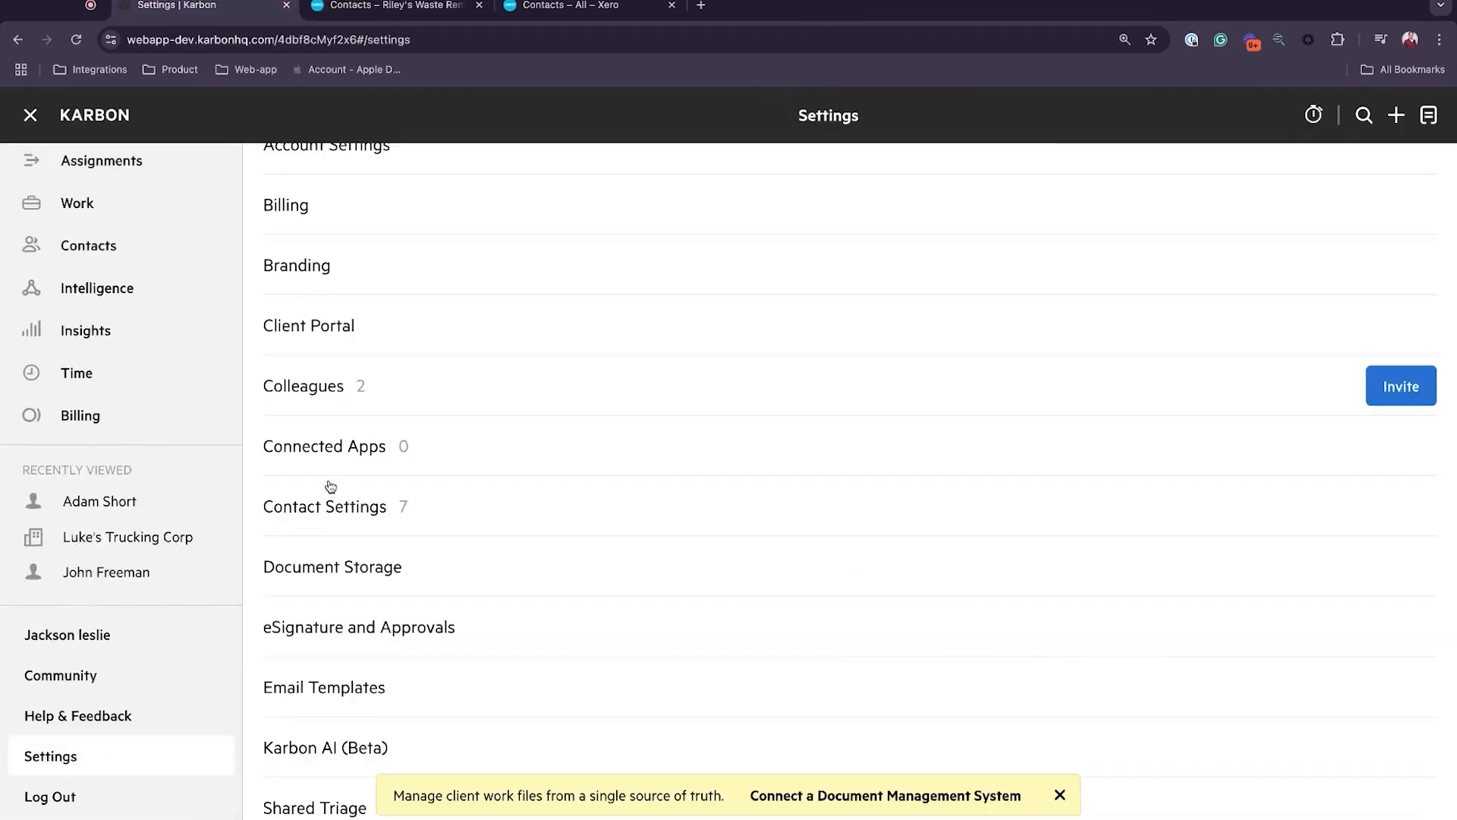
click(343, 462)
scroll(410, 559, down, 5)
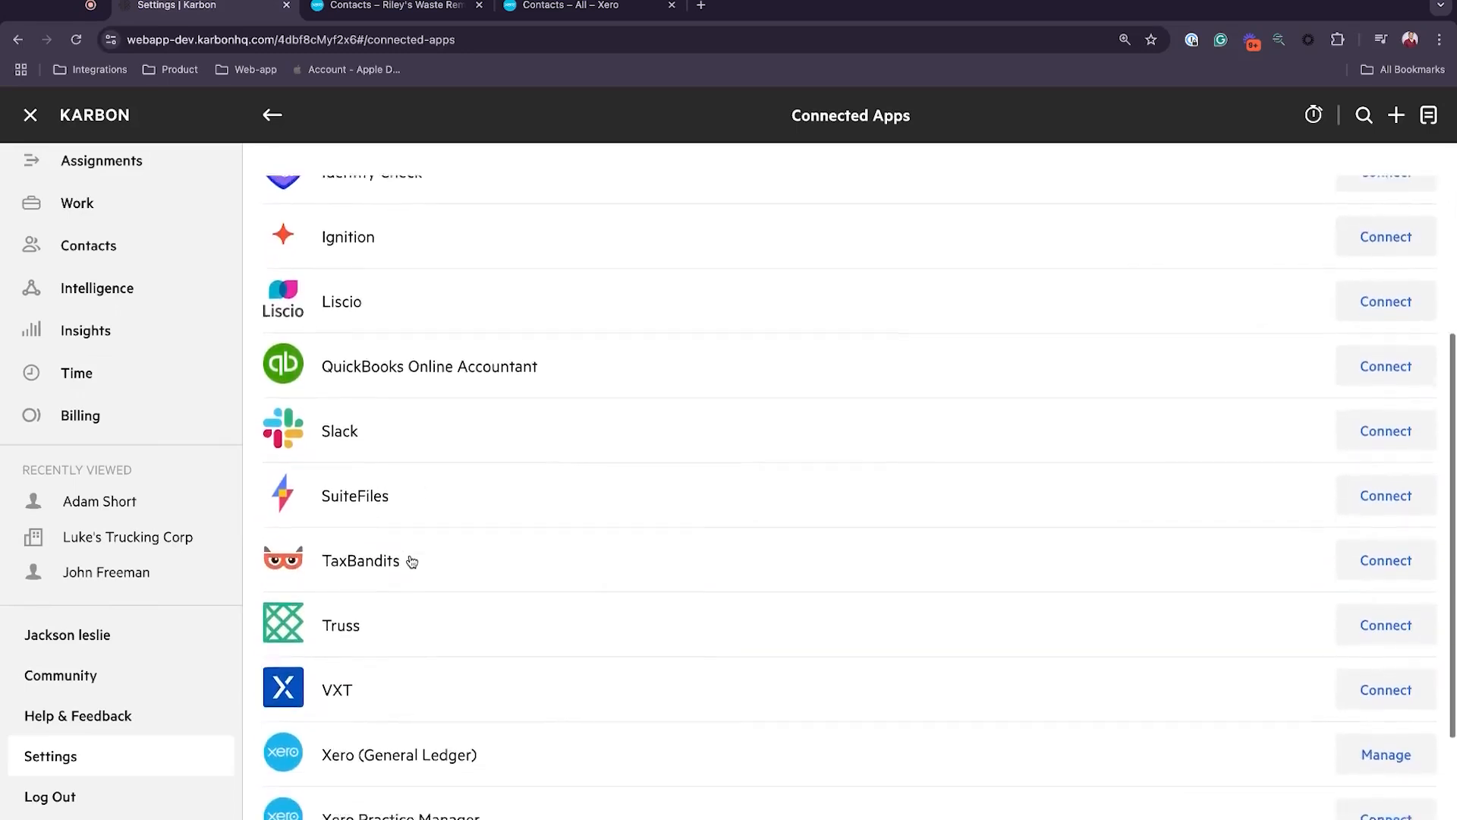
click(383, 694)
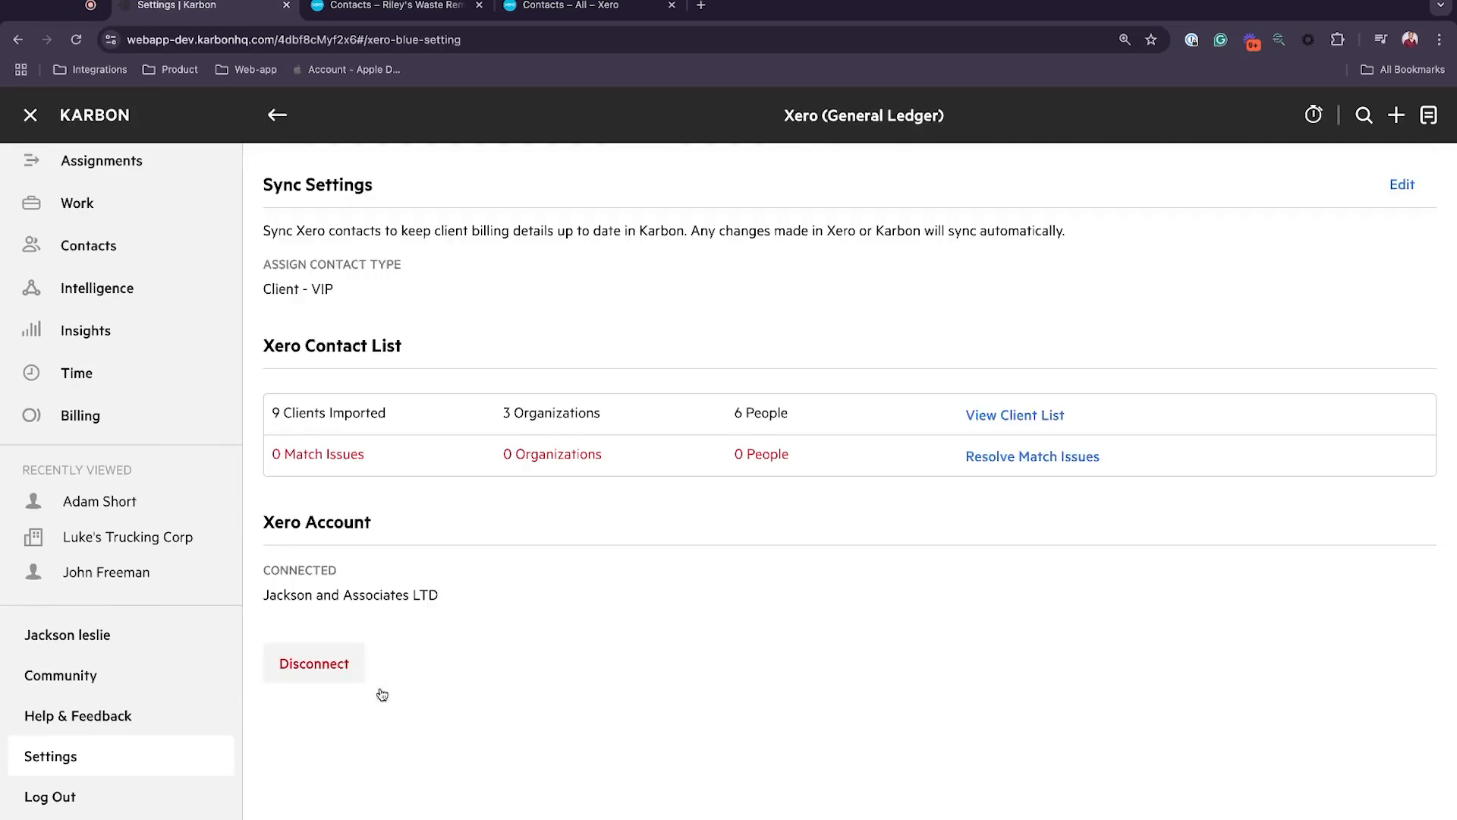
click(76, 46)
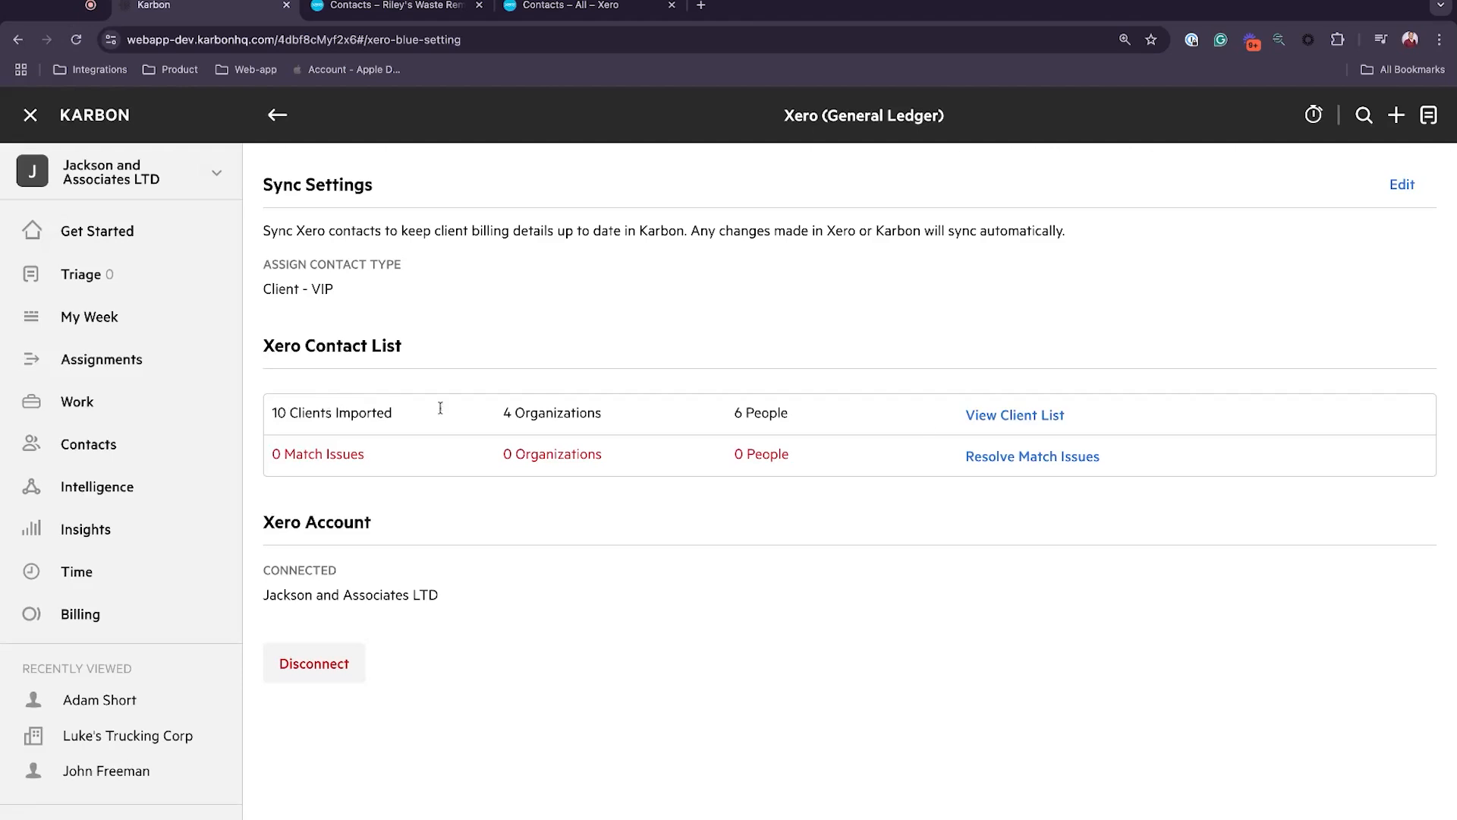
click(975, 418)
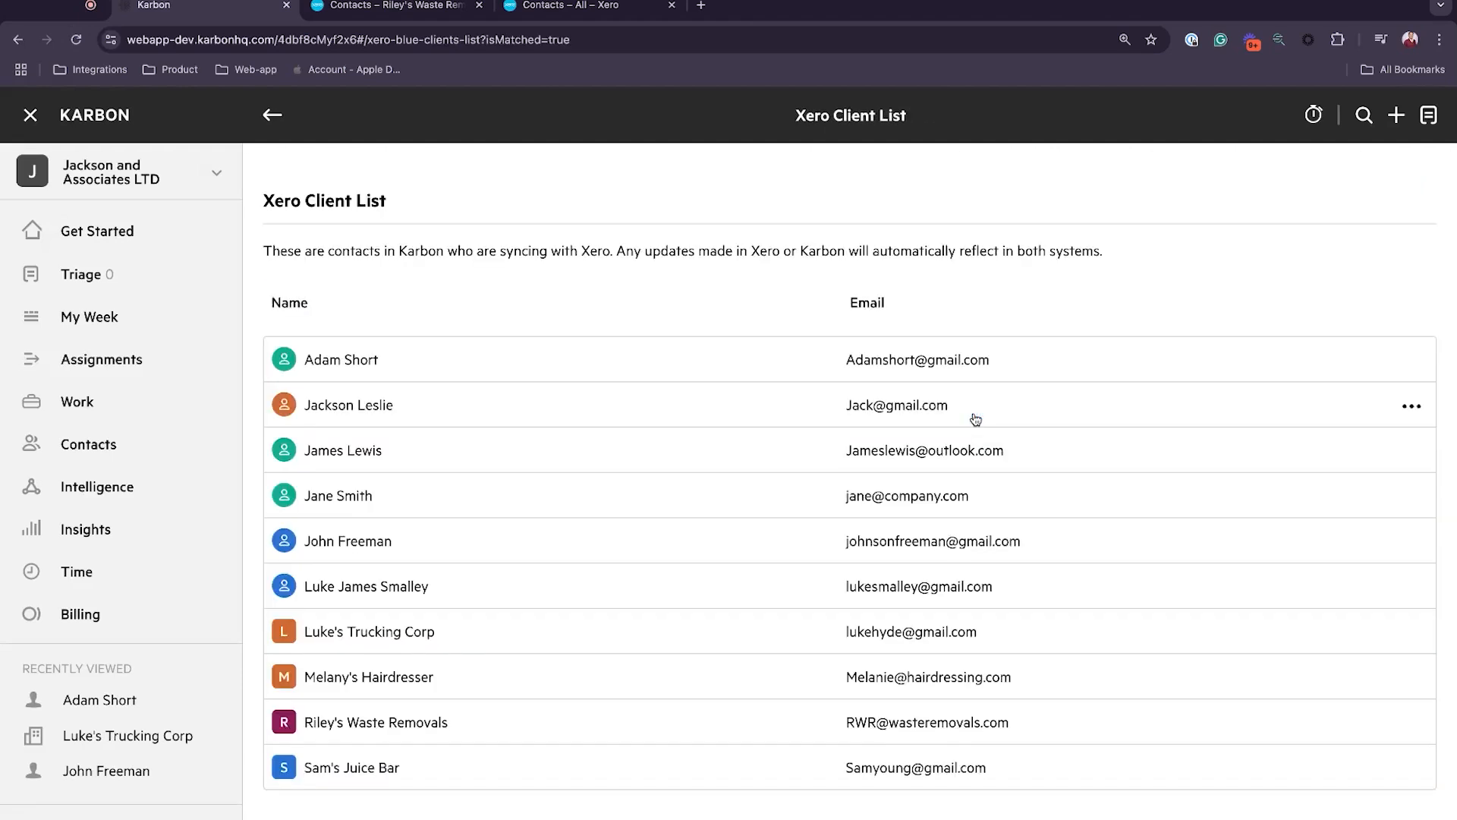
scroll(670, 571, down, 1)
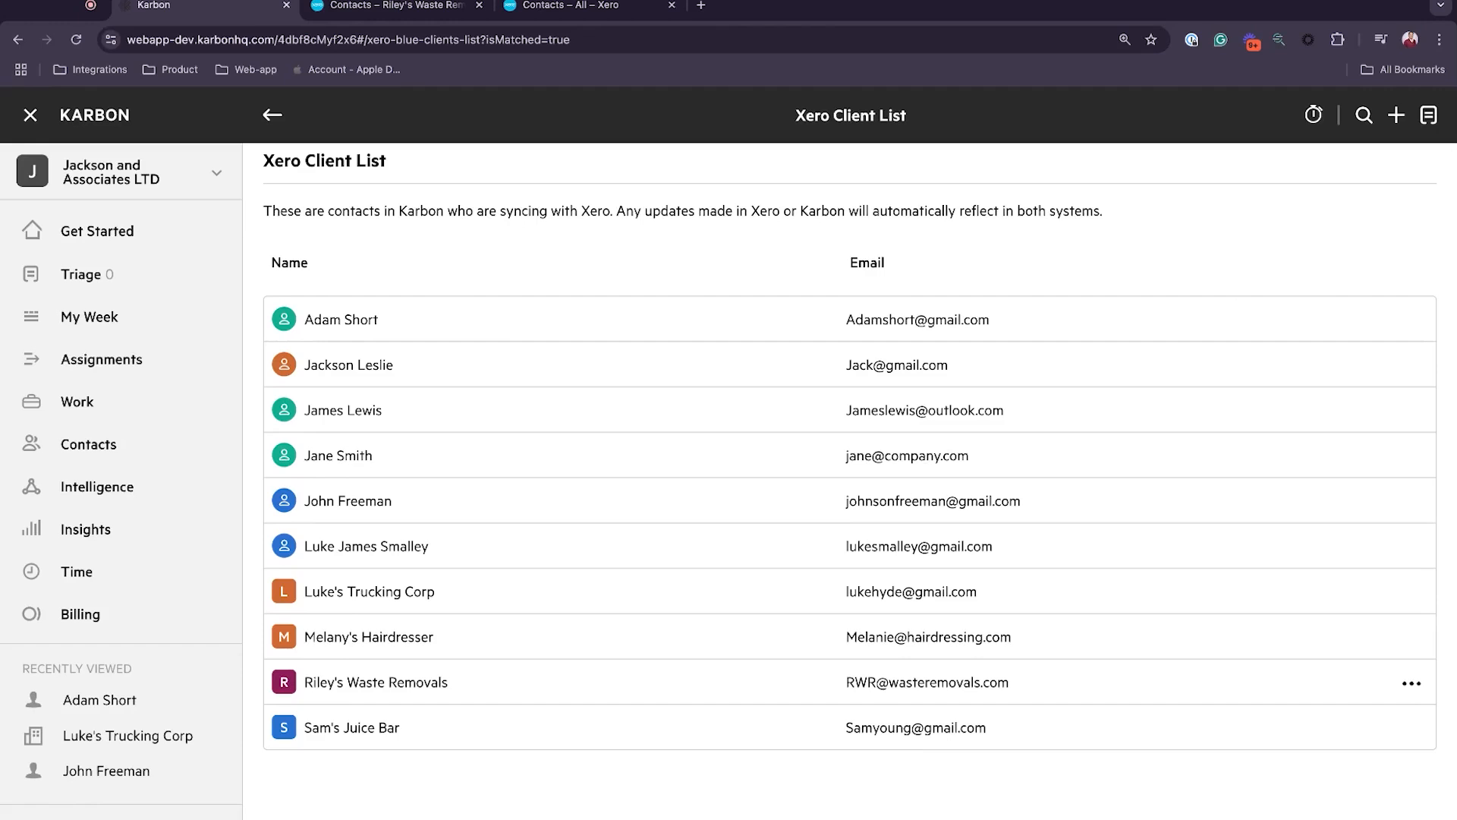
Review Riley's Waste Removals' contact details and timeline from the client list, and open the Organizations contact list.
click(376, 681)
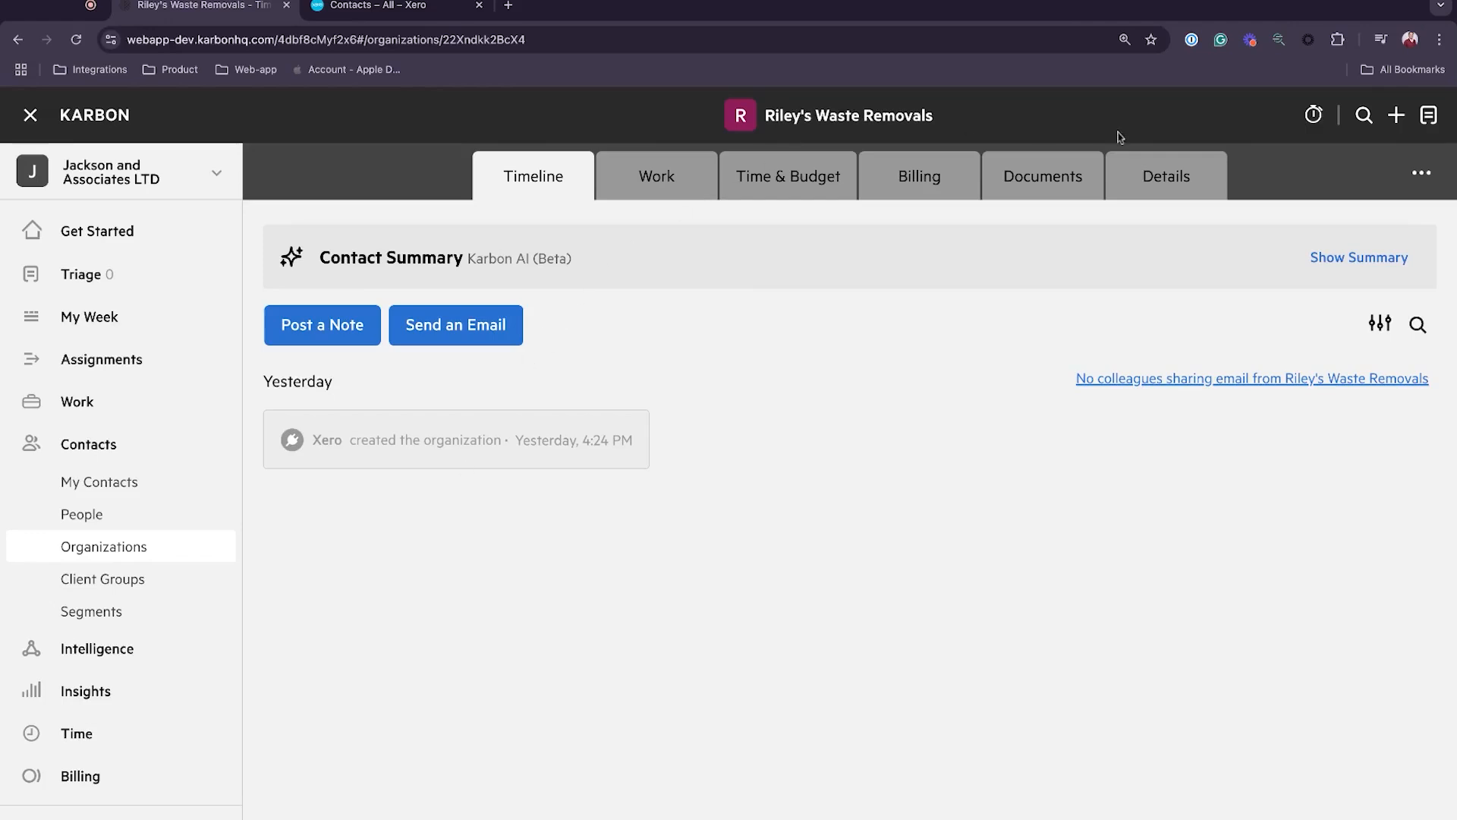
click(1134, 179)
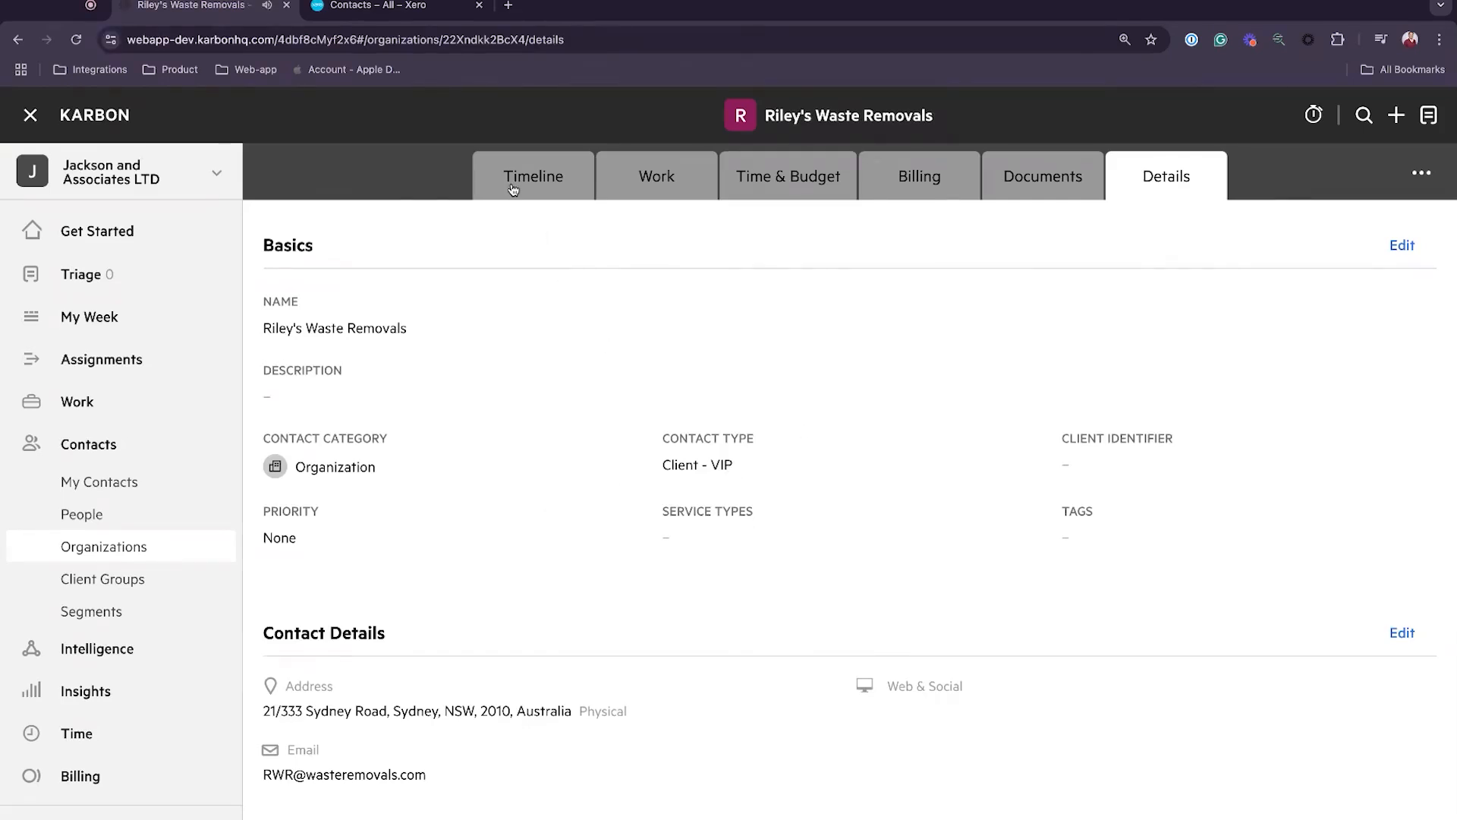
click(513, 190)
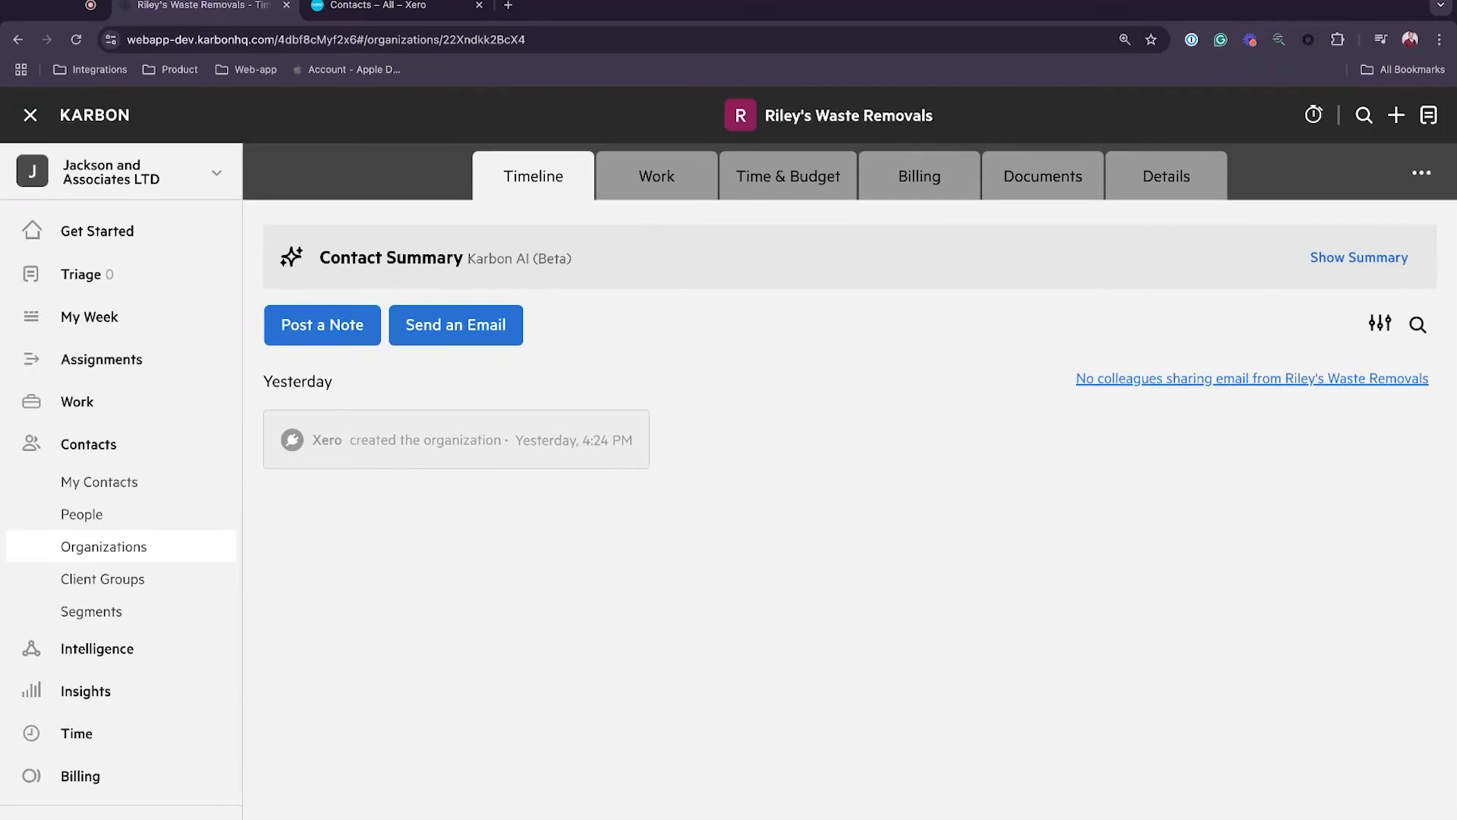
click(190, 547)
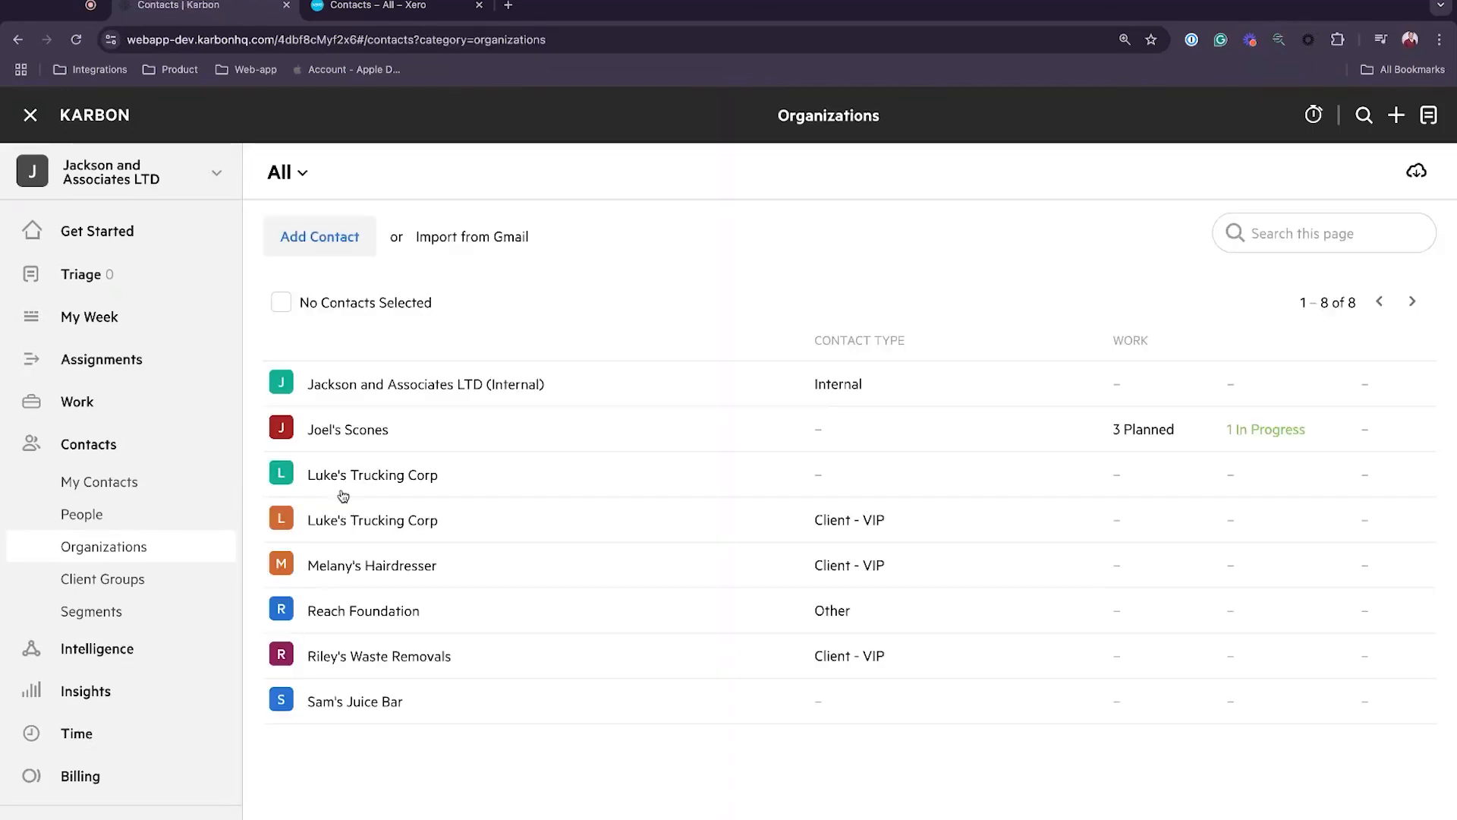
Open the details of the Joel's Scones organization and create it as a contact in Xero to enable syncing.
click(339, 440)
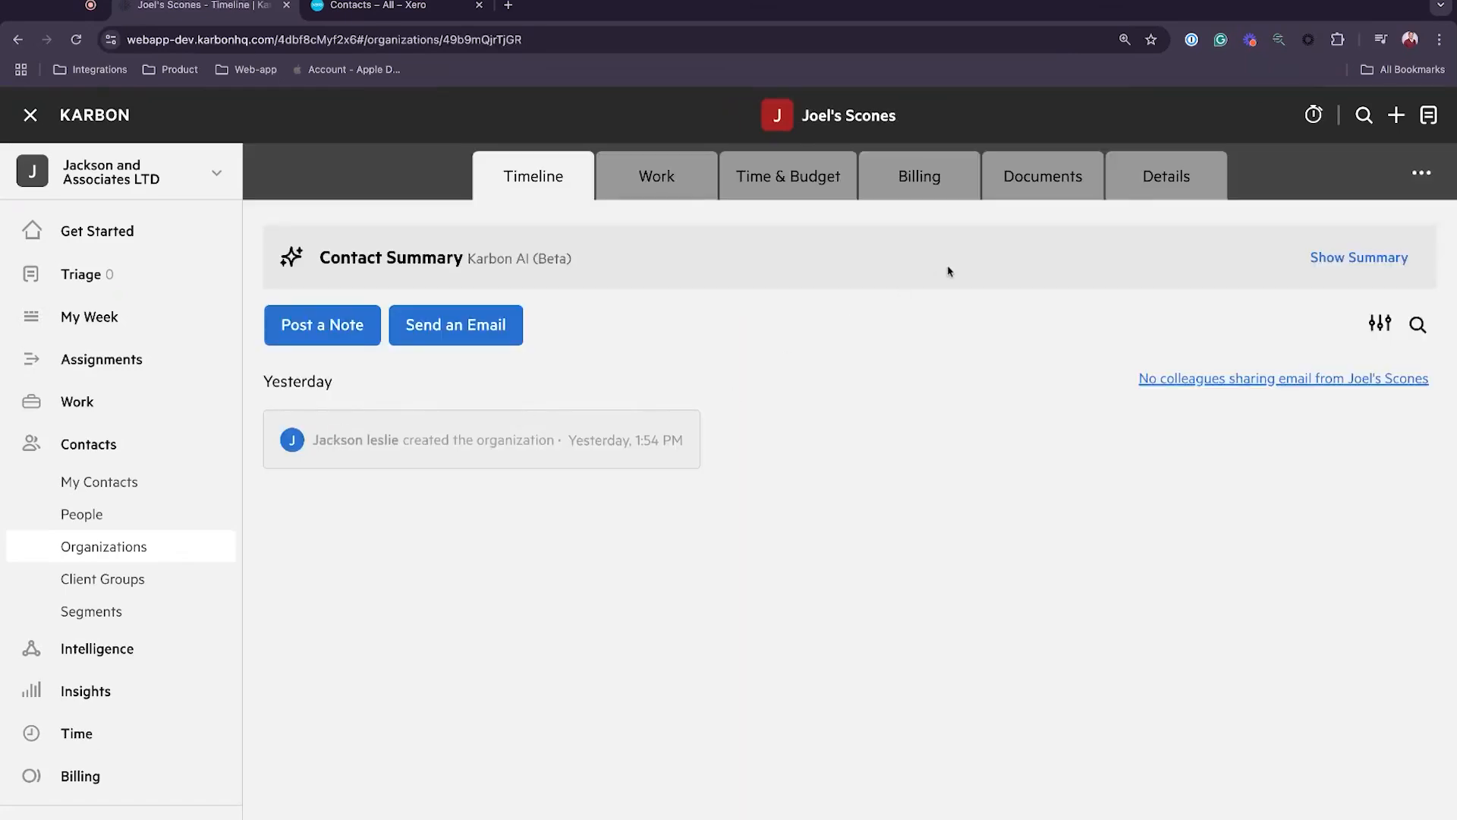
click(1130, 188)
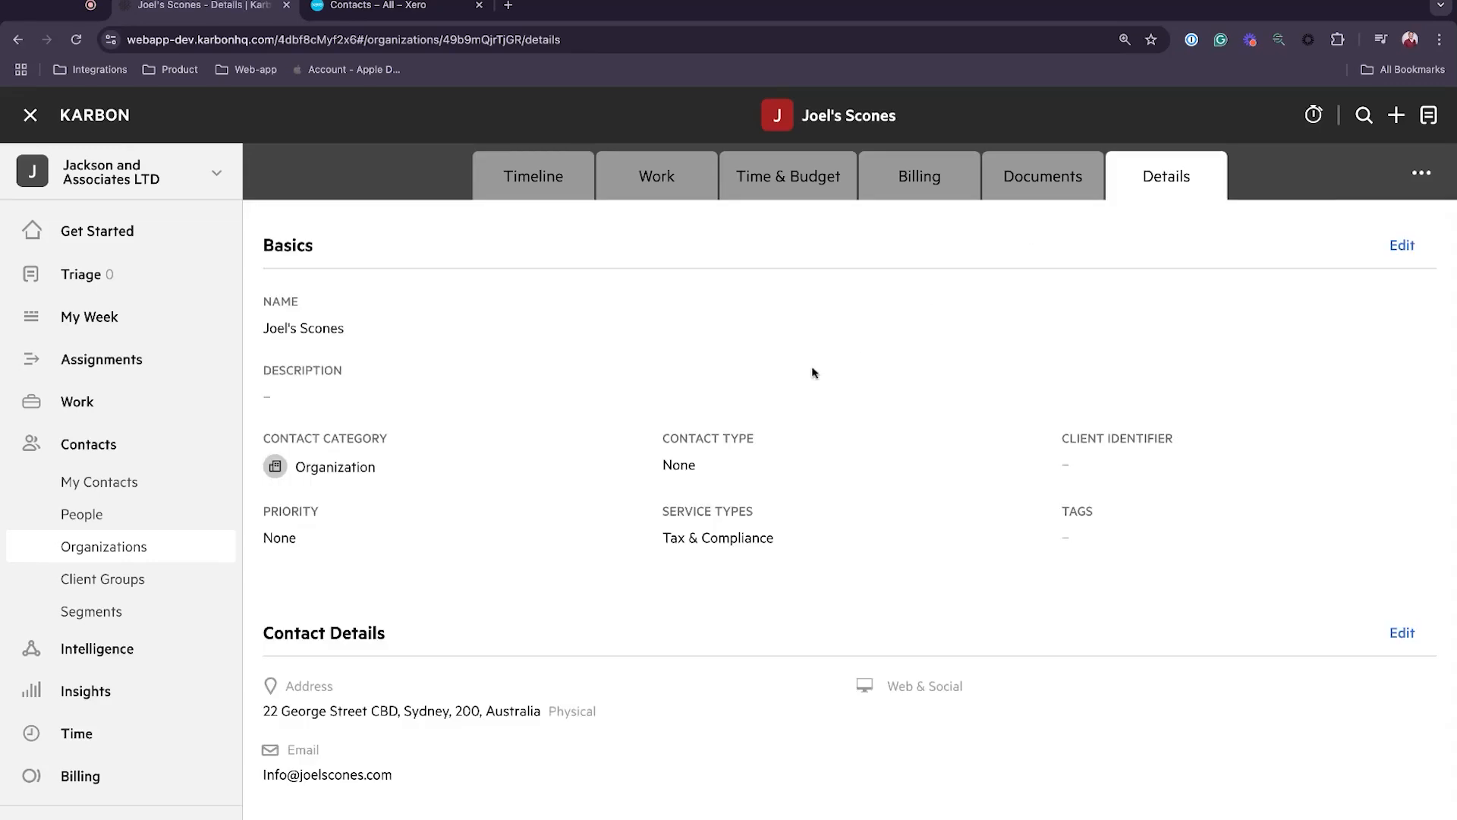
scroll(799, 479, down, 4)
scroll(798, 478, down, 5)
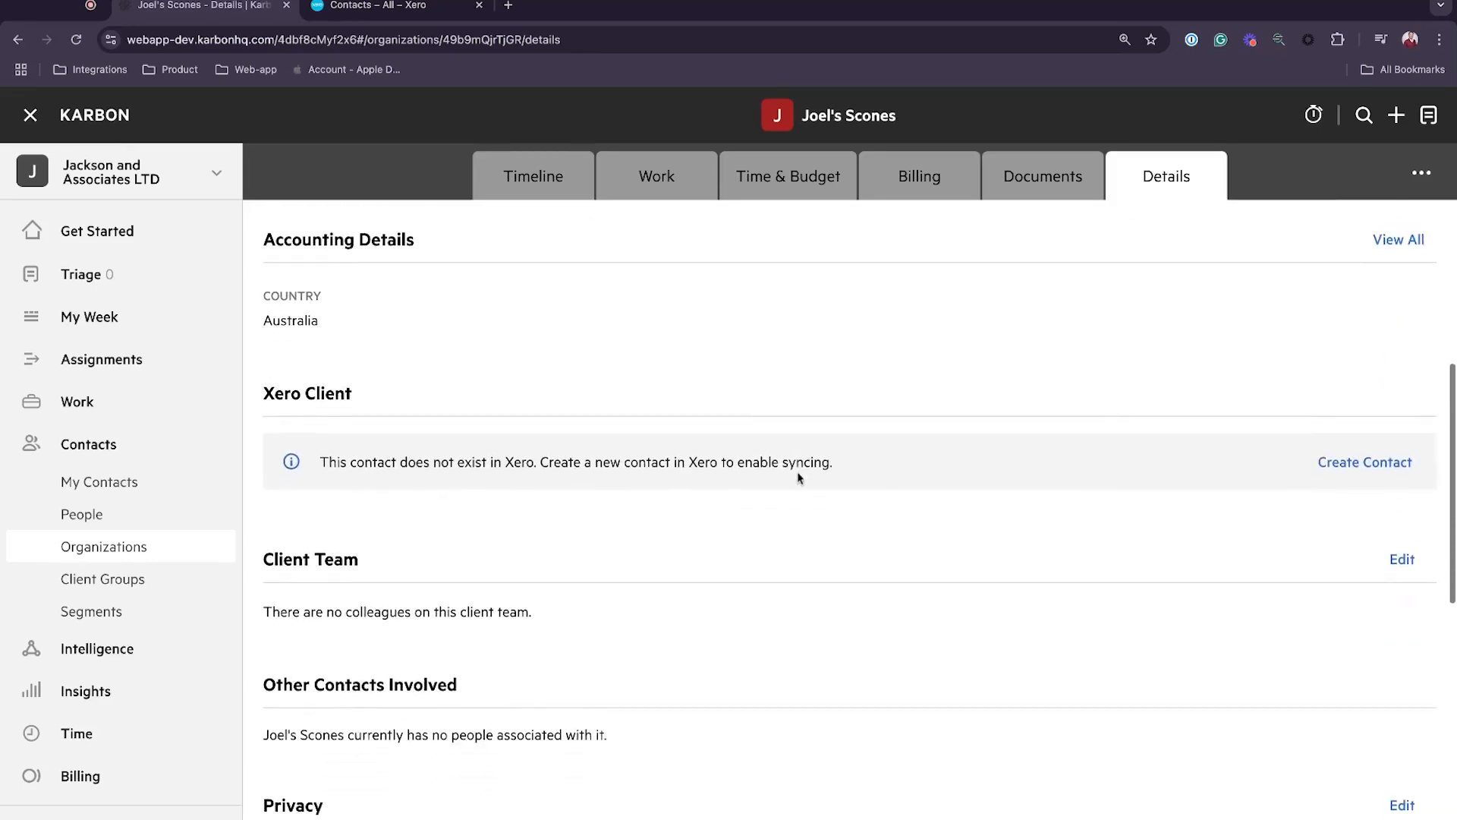
scroll(723, 475, up, 1)
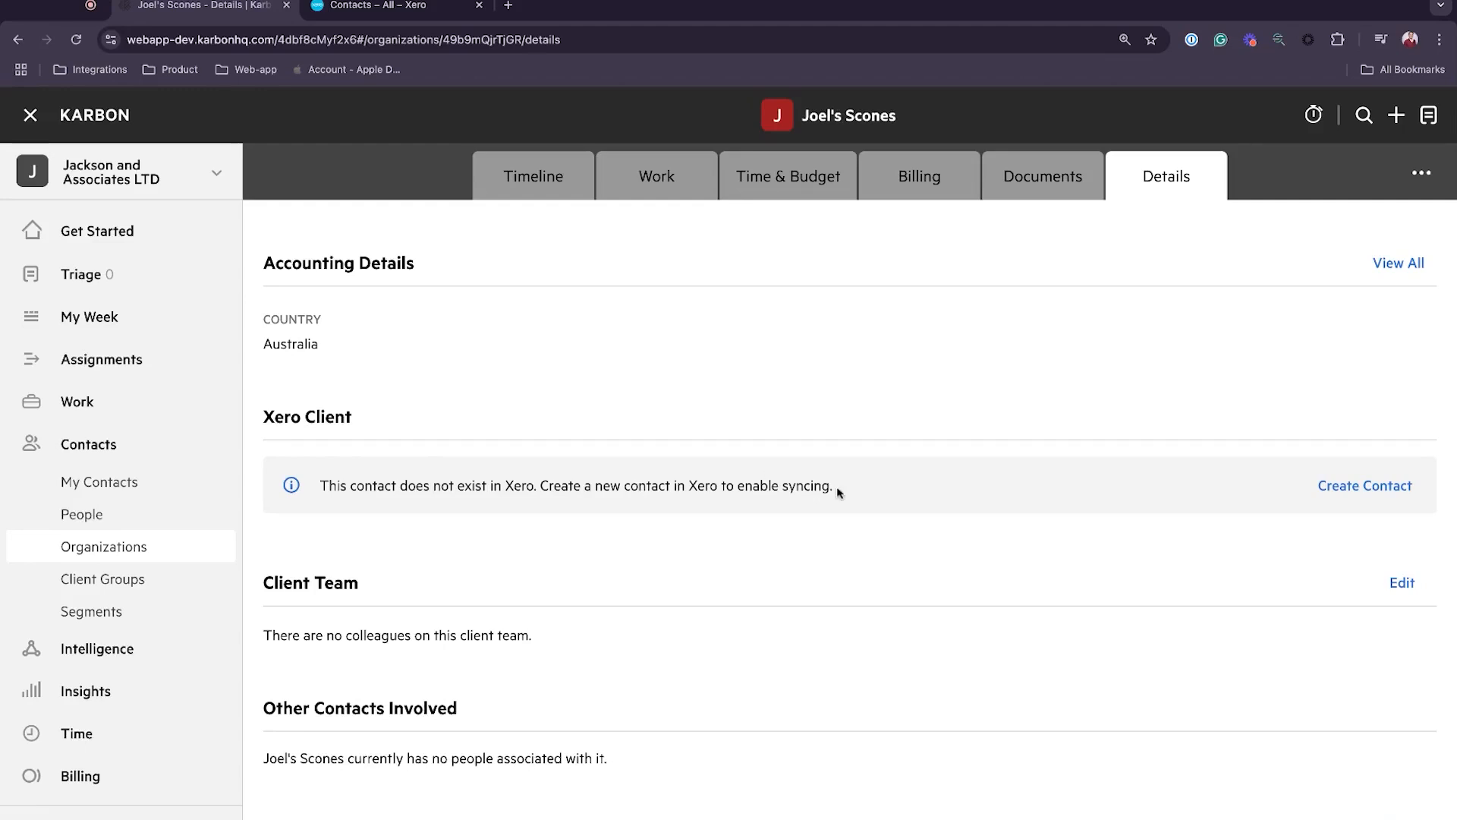
click(1342, 490)
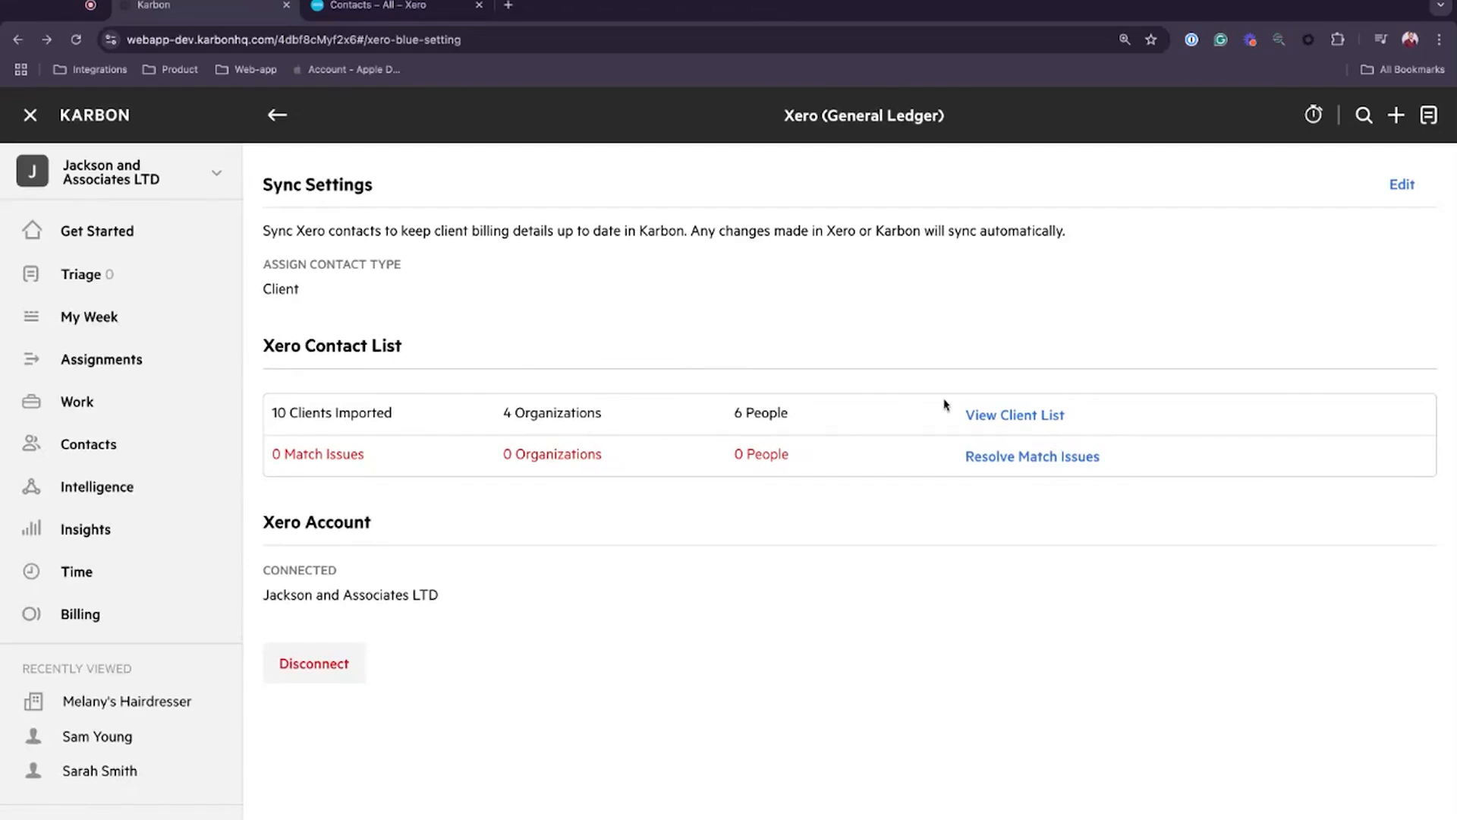
Open the Xero client list from the General Ledger settings and stop syncing the Joel's Scones contact.
click(1004, 416)
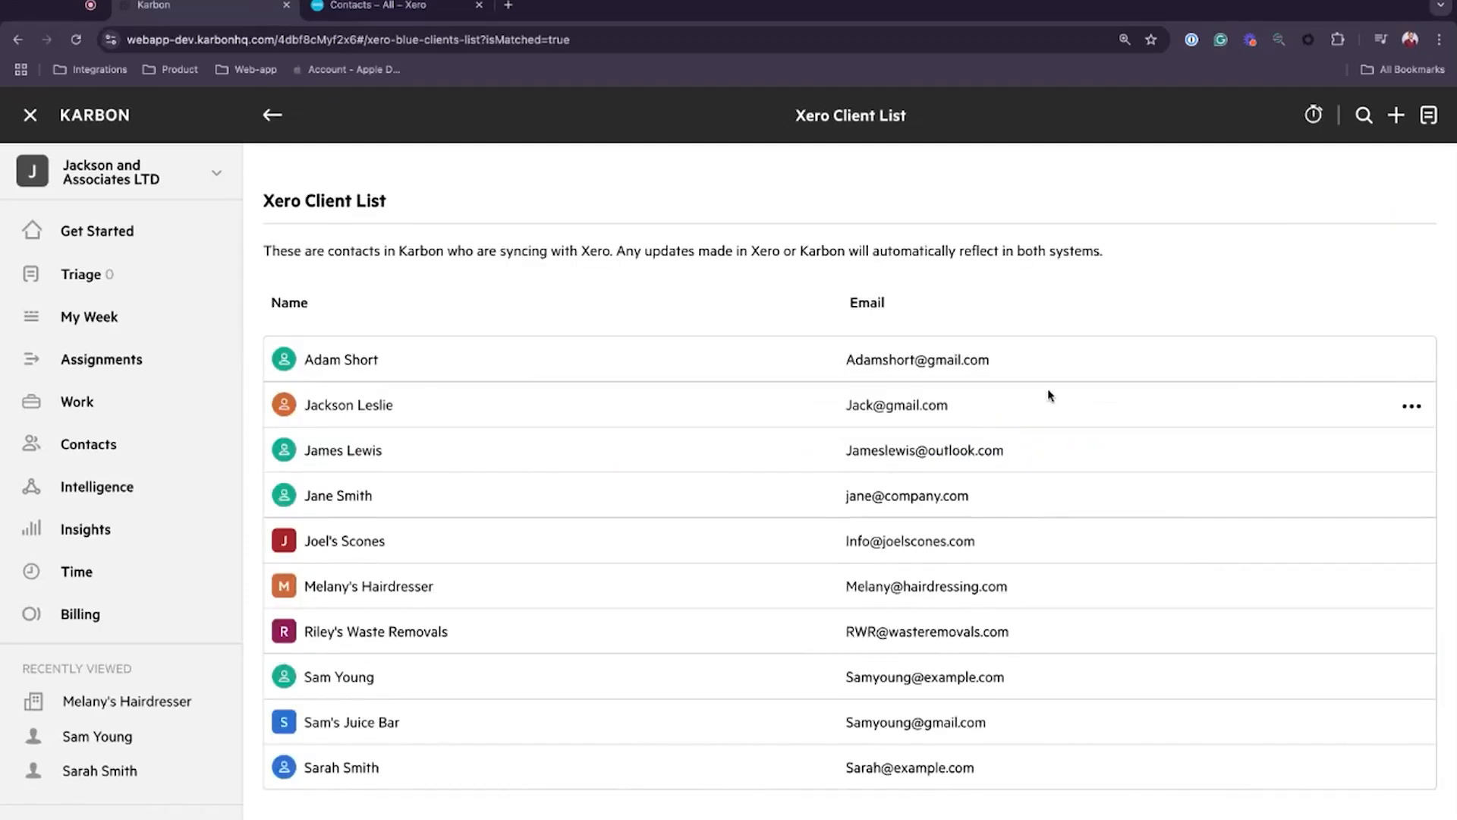
scroll(1190, 558, down, 2)
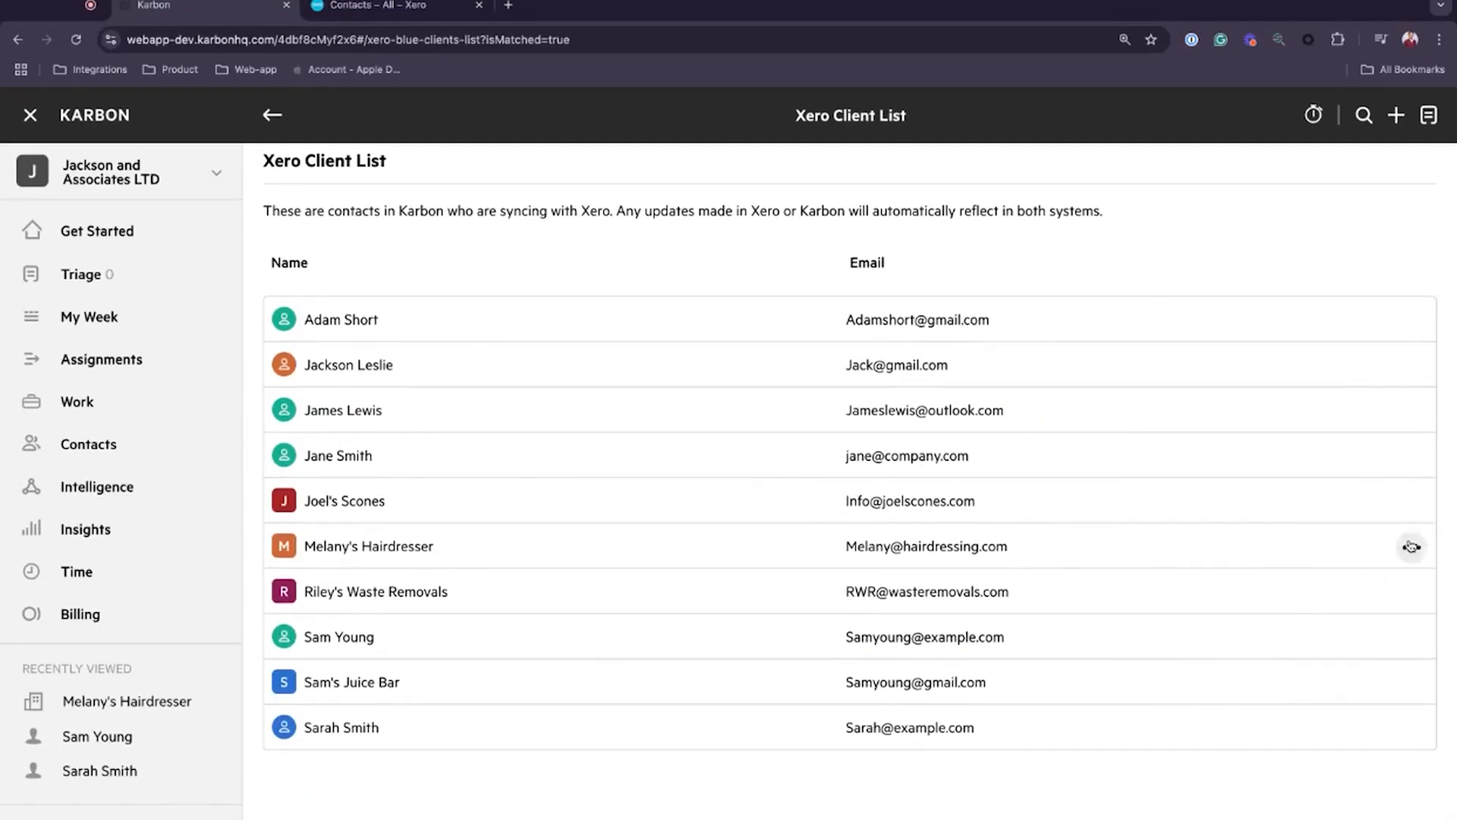
click(1412, 505)
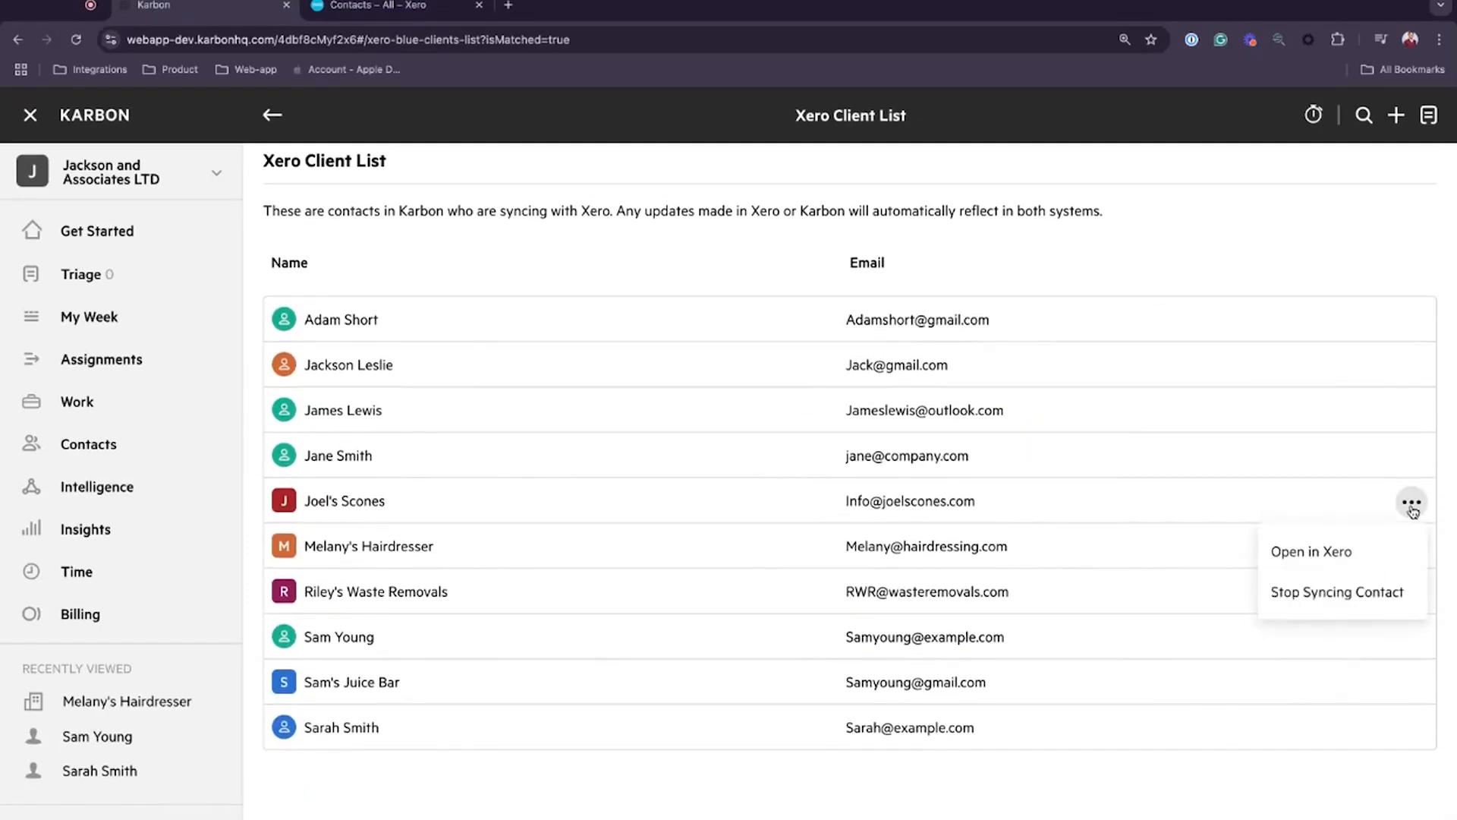
click(1363, 591)
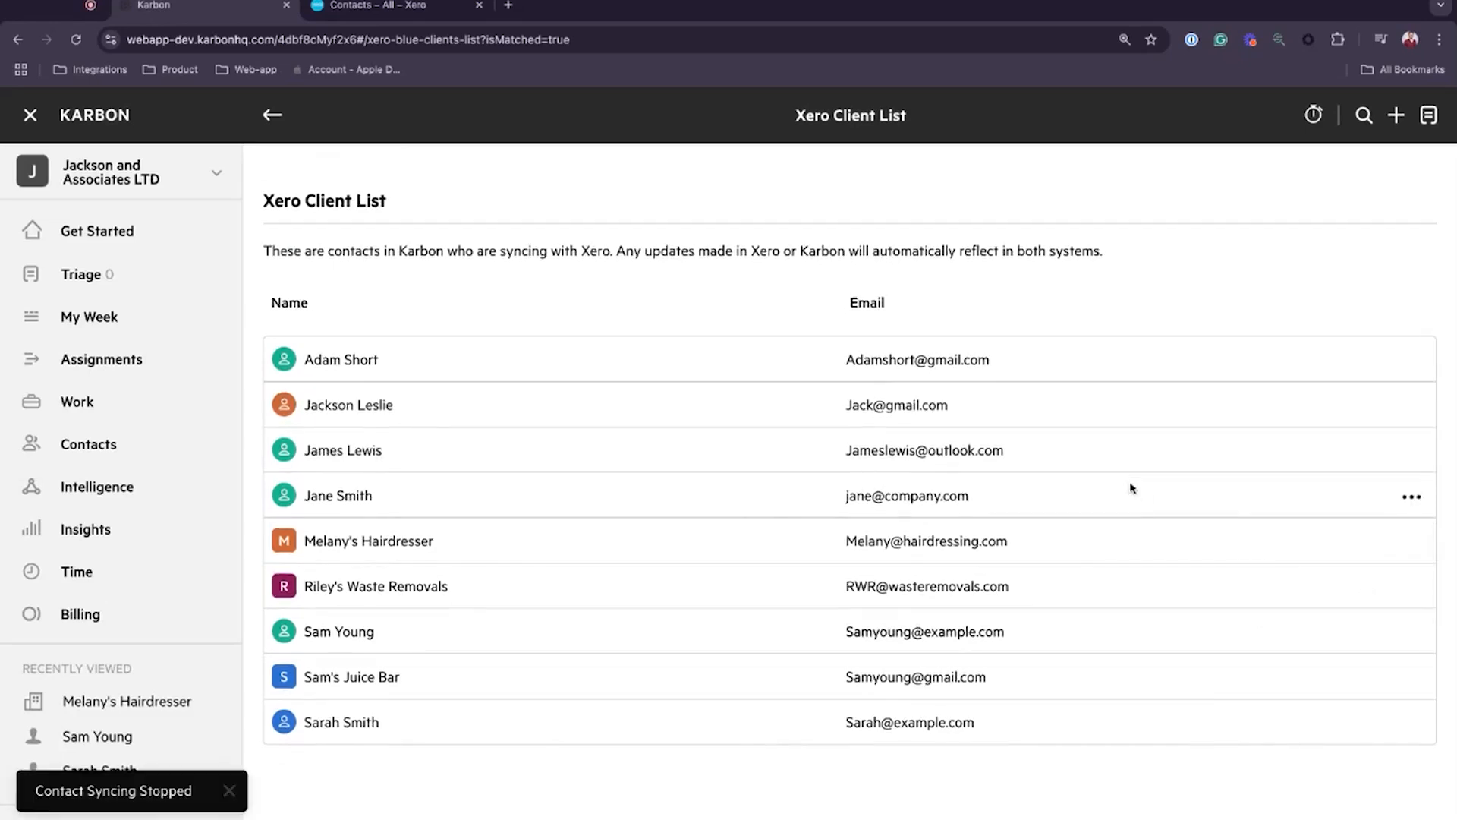
Restore syncing for Joel's Scones from the previously synced match issues, and check the Xero client list for it.
click(276, 118)
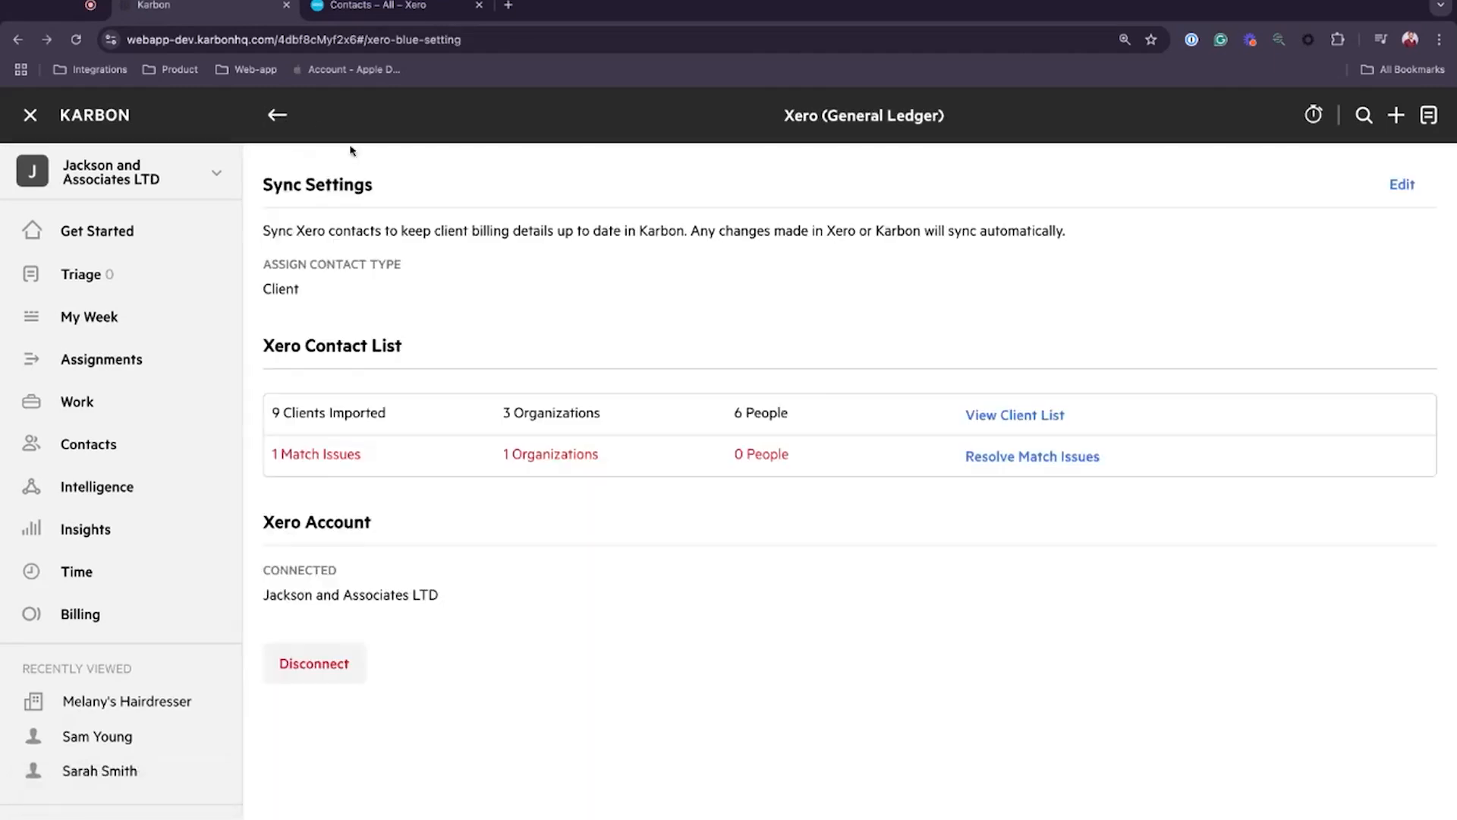
click(1032, 456)
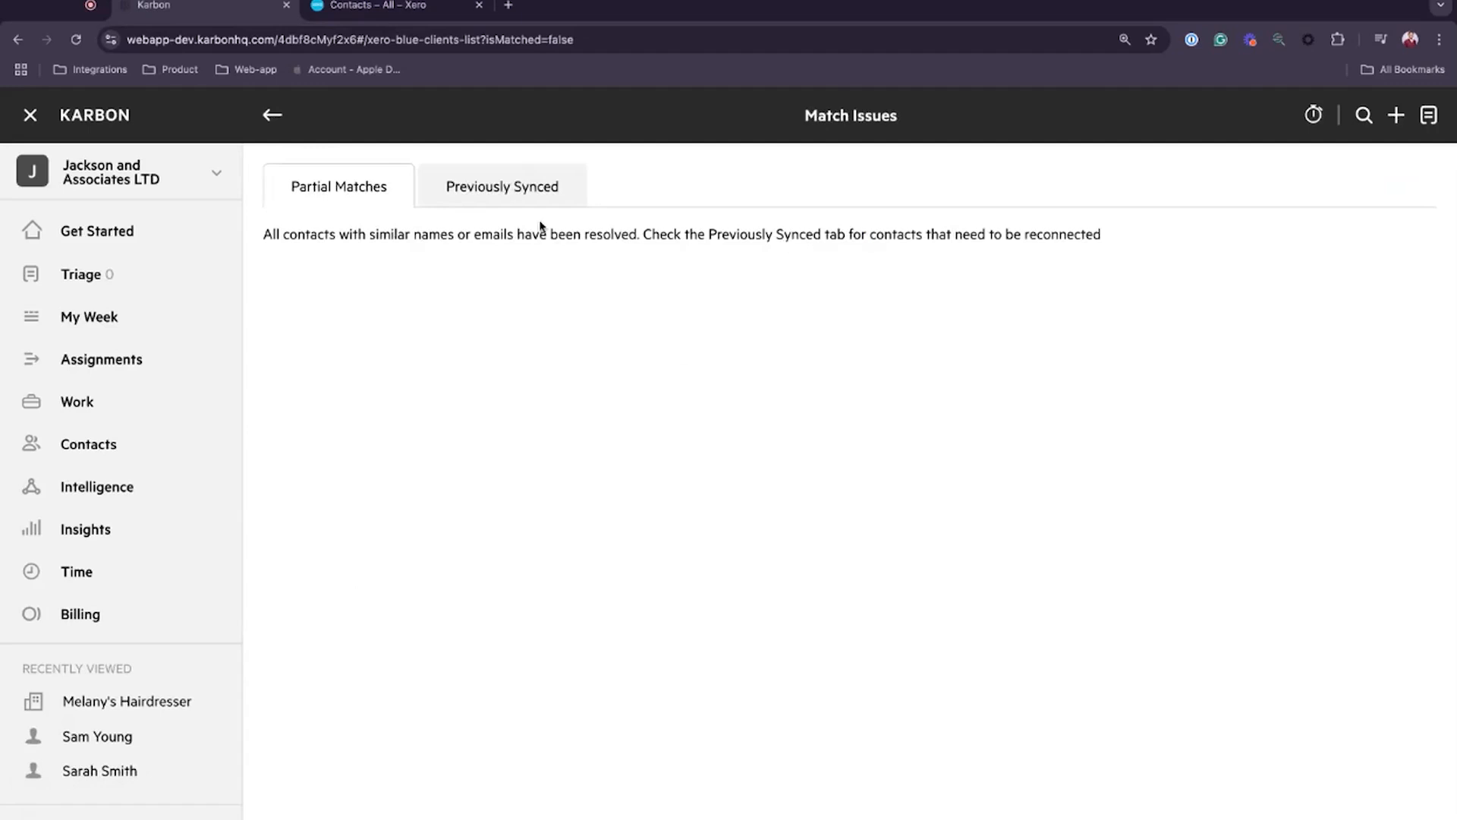
click(498, 192)
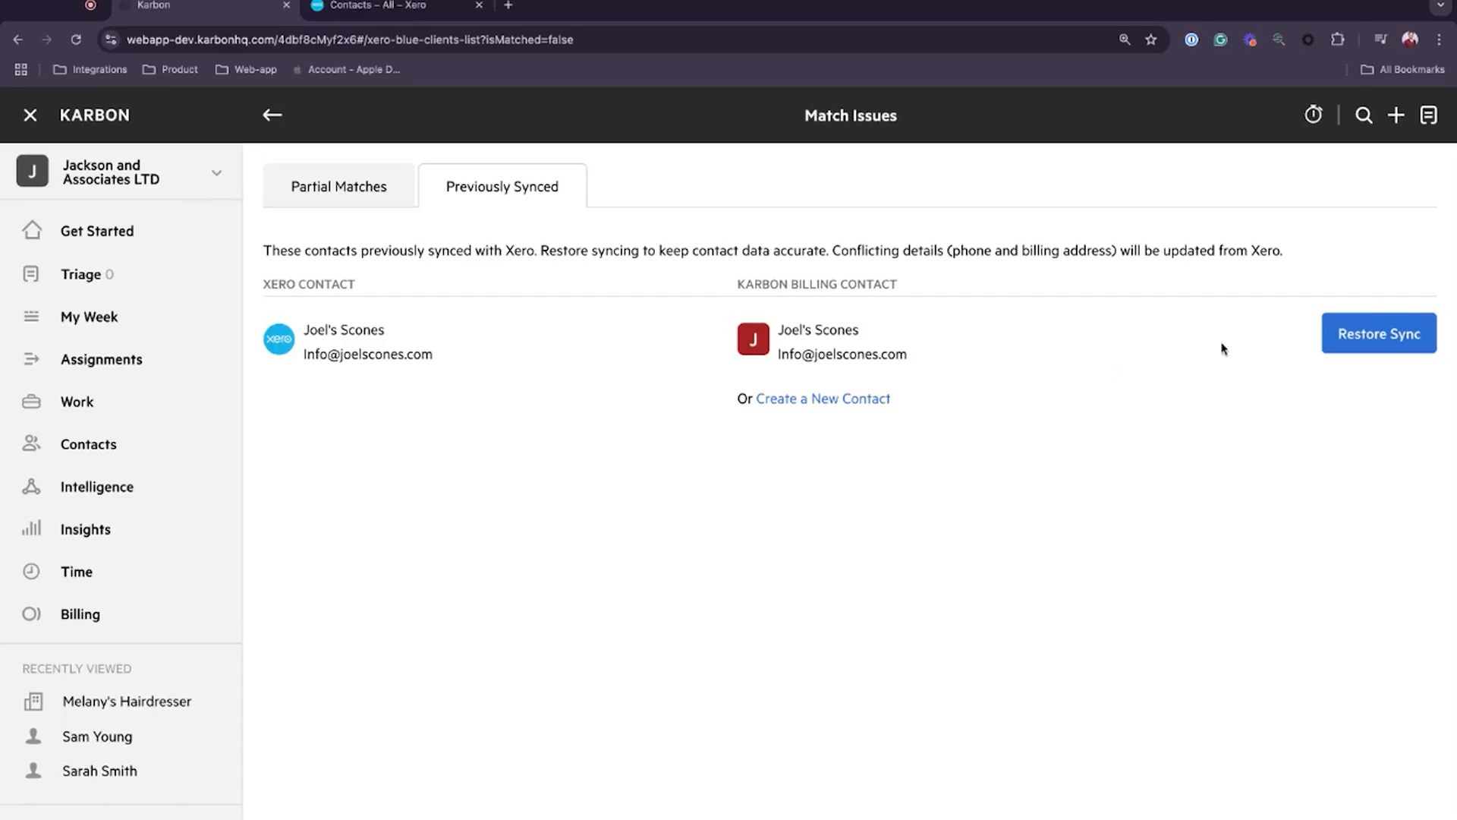
click(1369, 338)
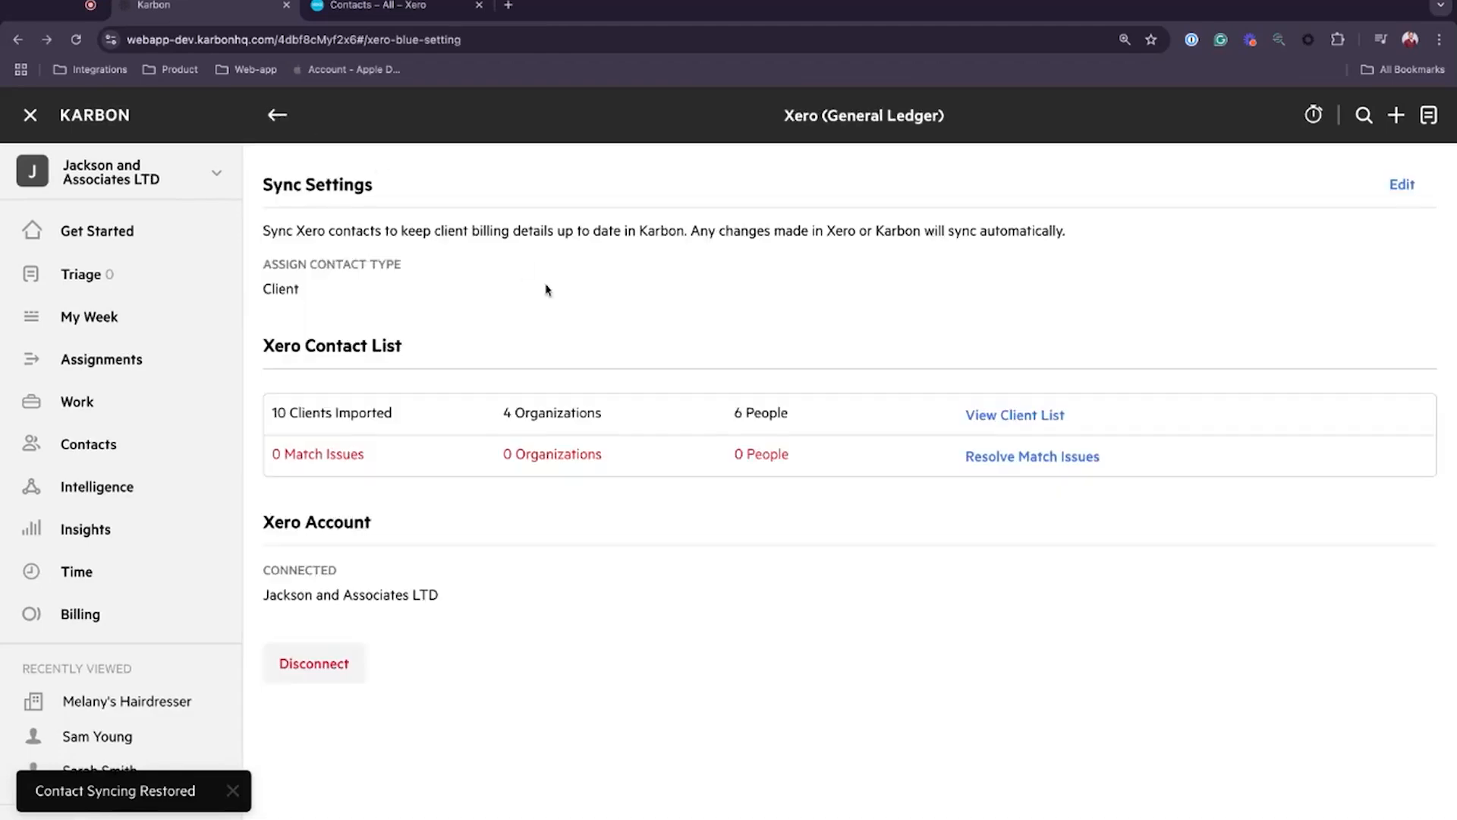
click(993, 425)
scroll(997, 471, down, 1)
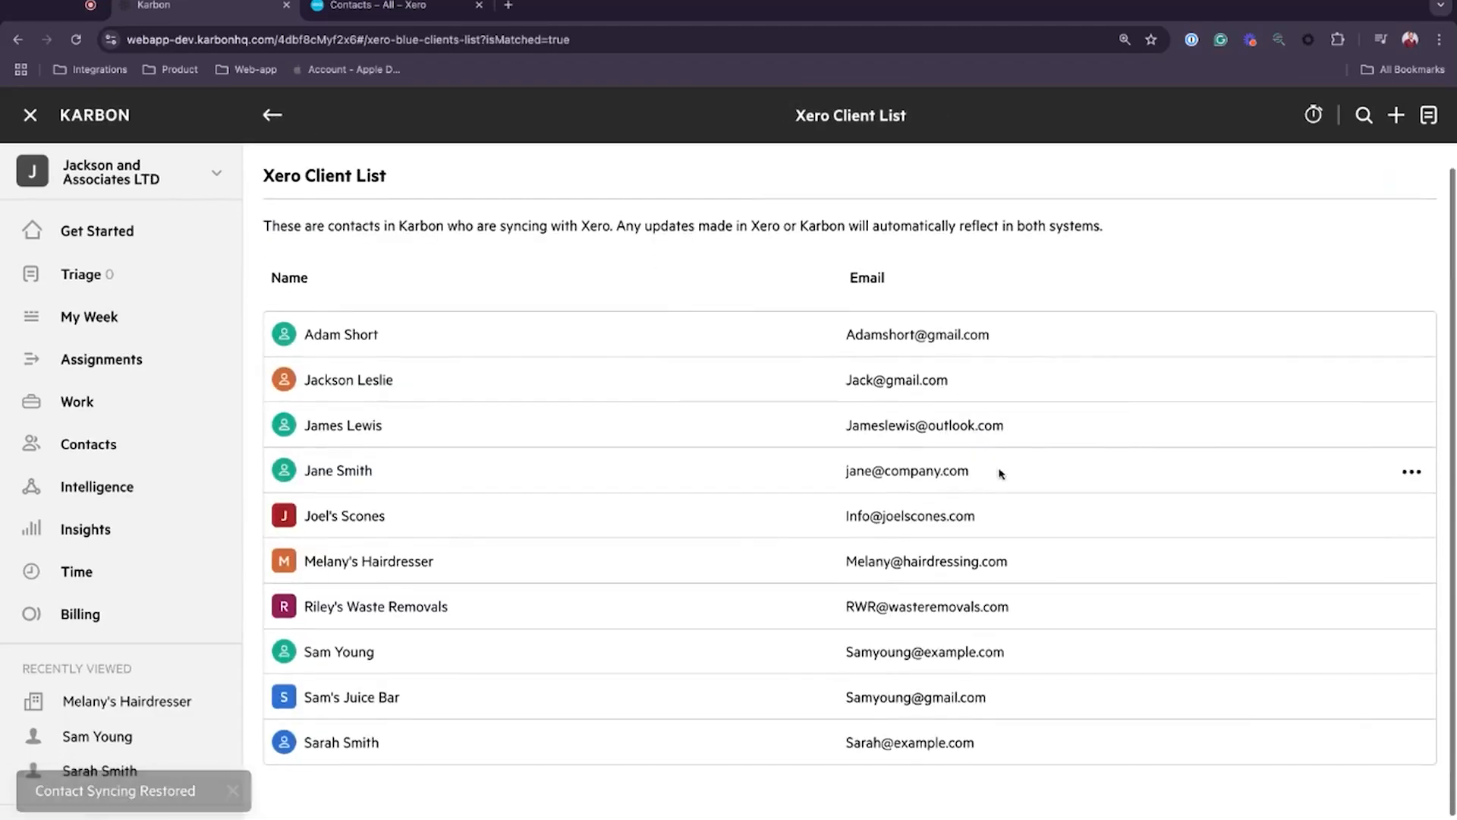